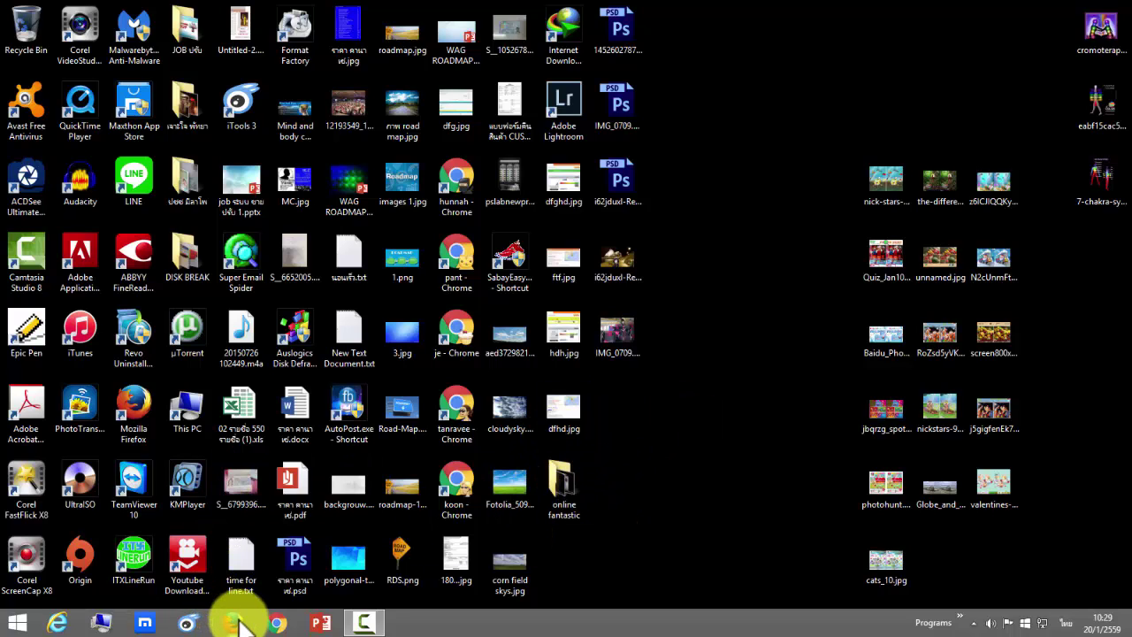
Step: Switch to Chrome, open the account's personally named businessperson page from the full list of managed Facebook pages, and like it
left_click(273, 620)
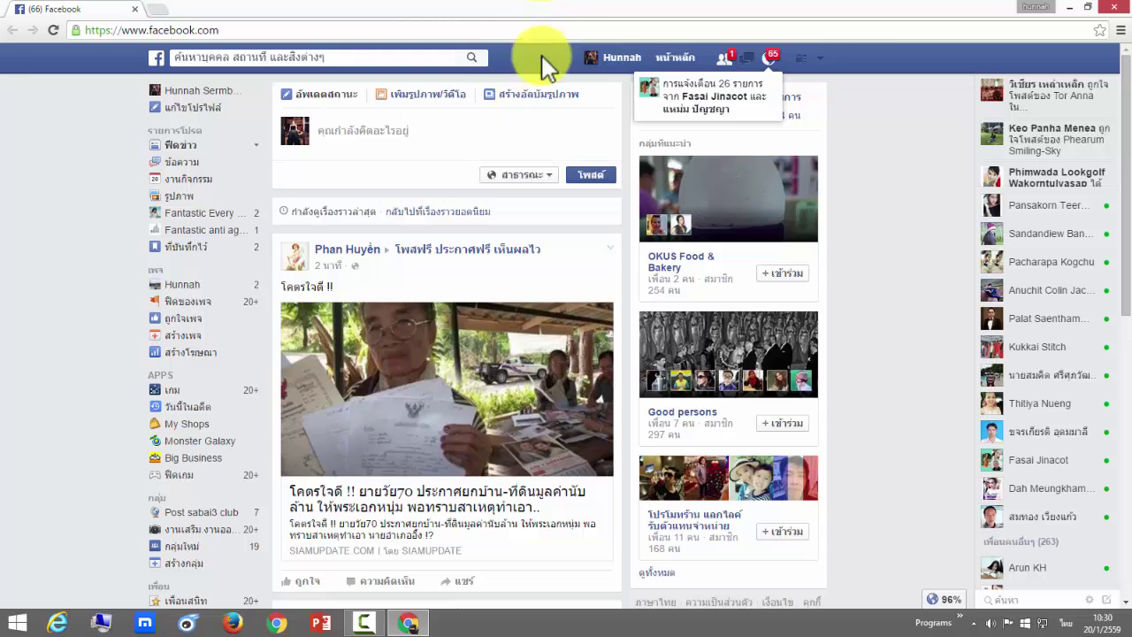
left_click(621, 59)
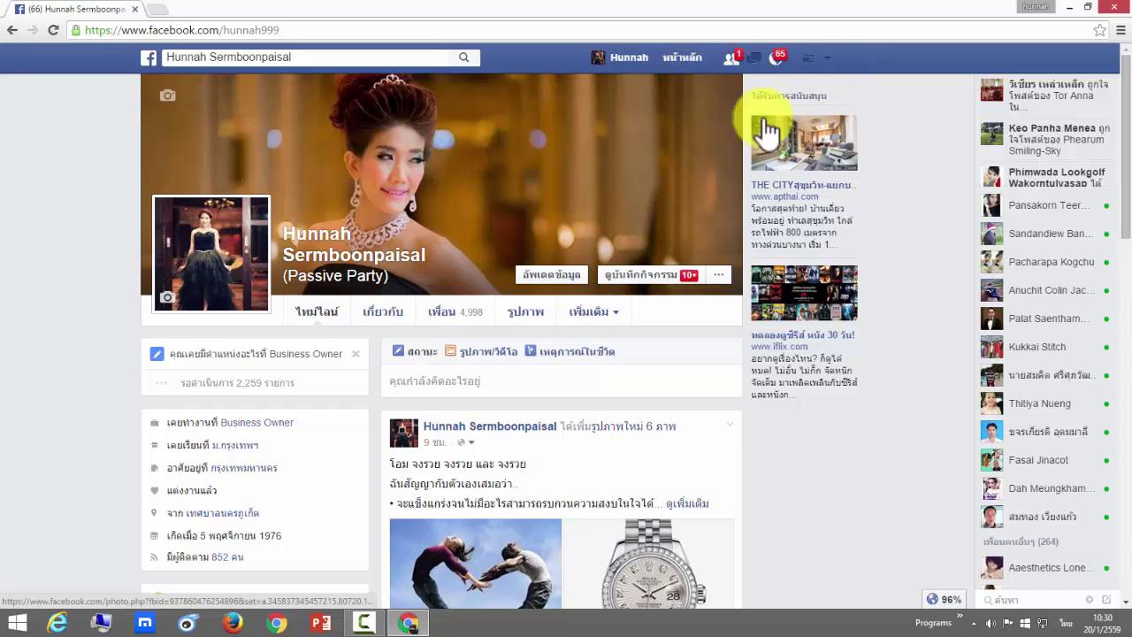
left_click(831, 60)
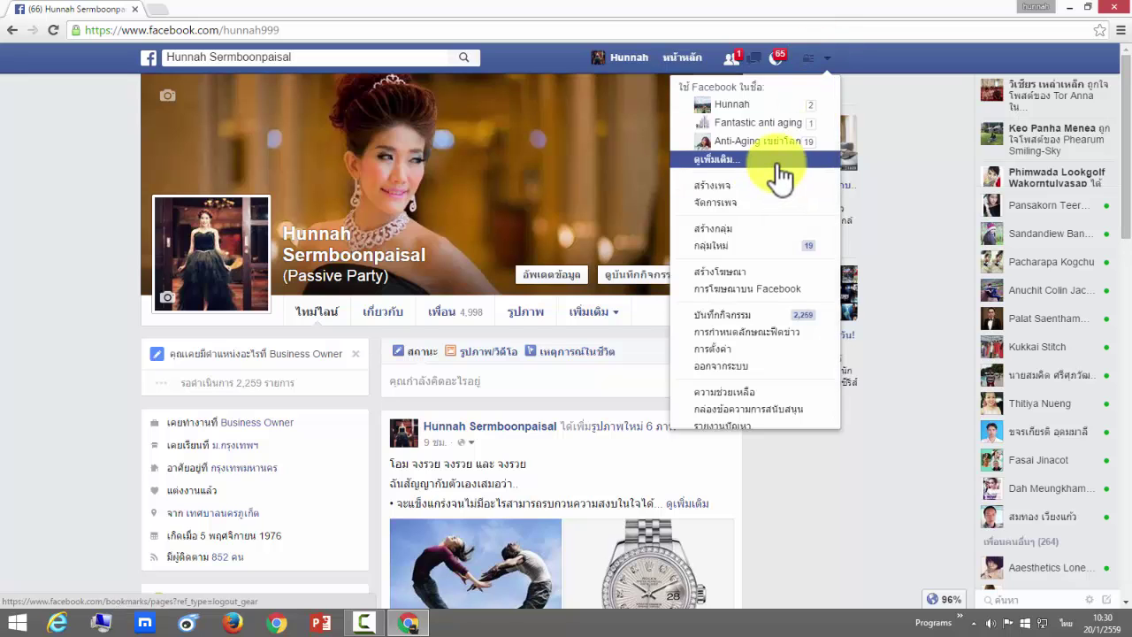
left_click(709, 162)
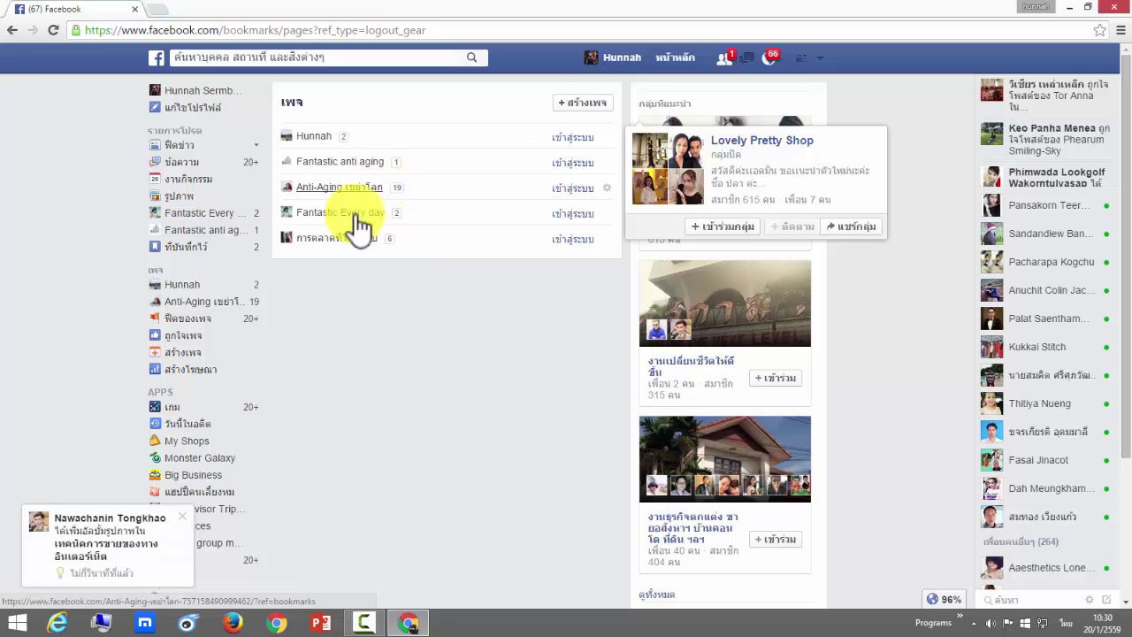
left_click(314, 139)
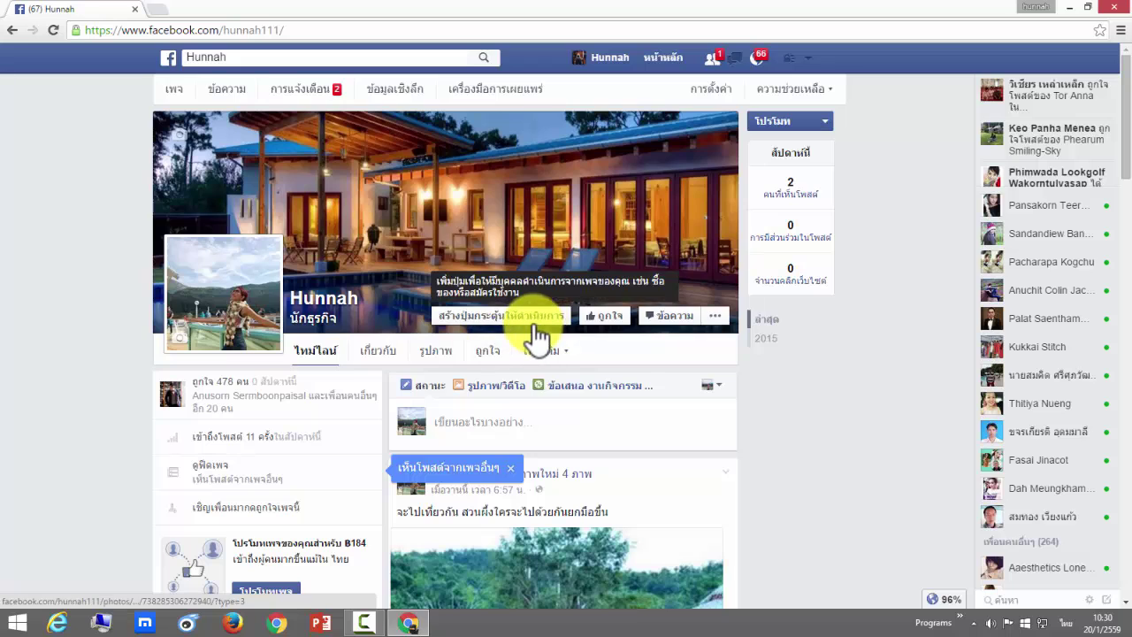
left_click(612, 322)
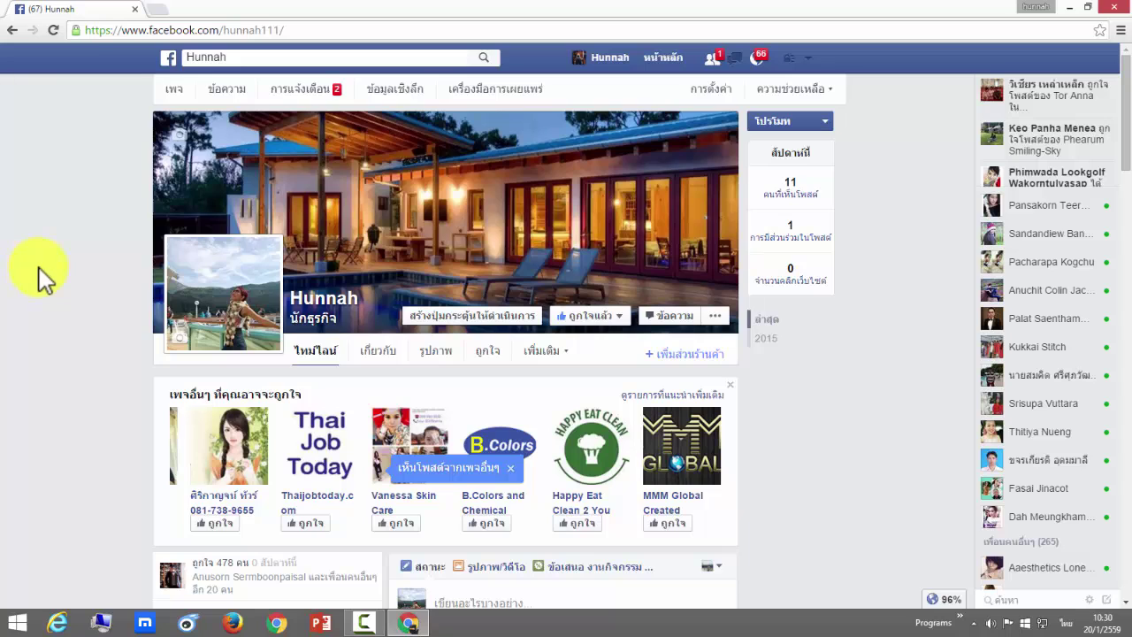
Step: Examine the page's timeline, sidebar promotion options and latest four-photo post, dismissing the tip about seeing posts from other pages
scroll(47, 260, "down", 1)
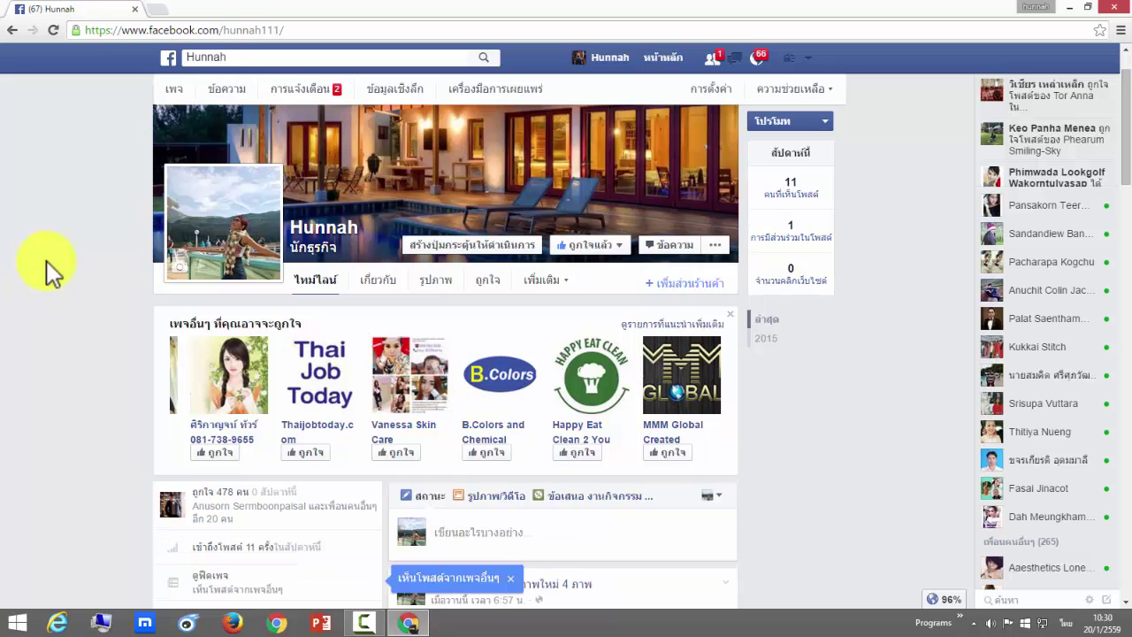
scroll(47, 261, "down", 3)
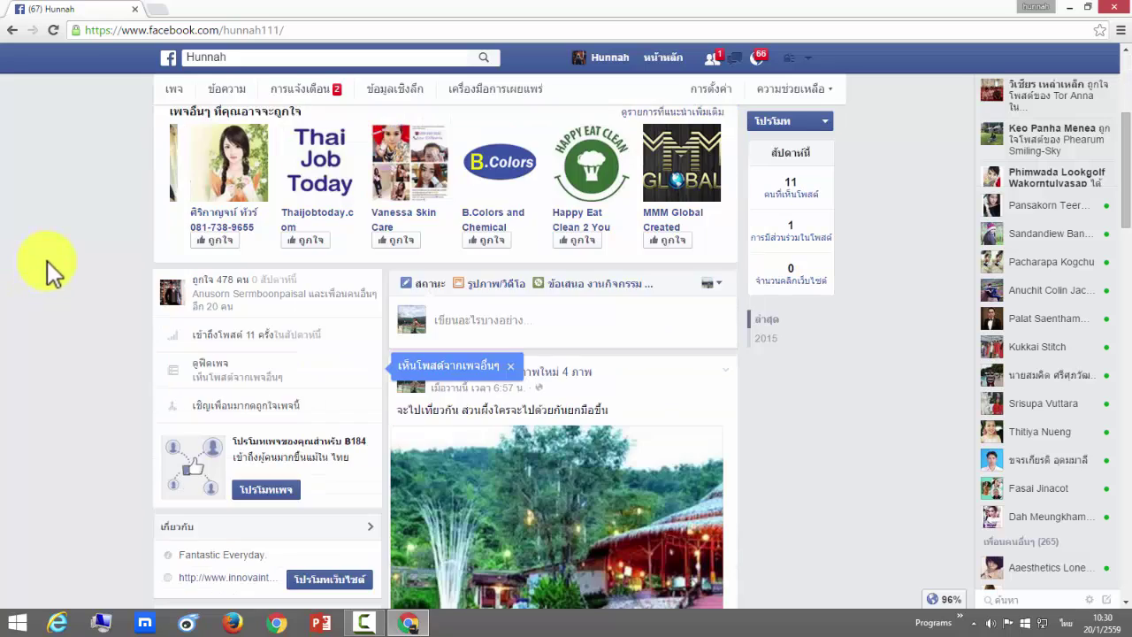
scroll(48, 261, "down", 1)
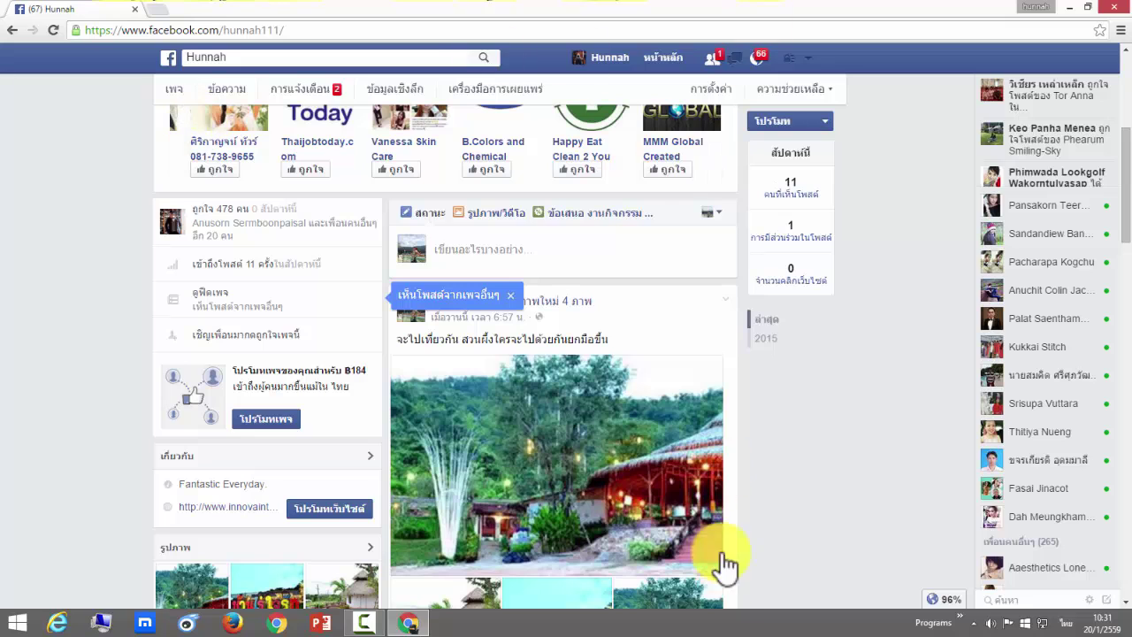
scroll(260, 530, "down", 5)
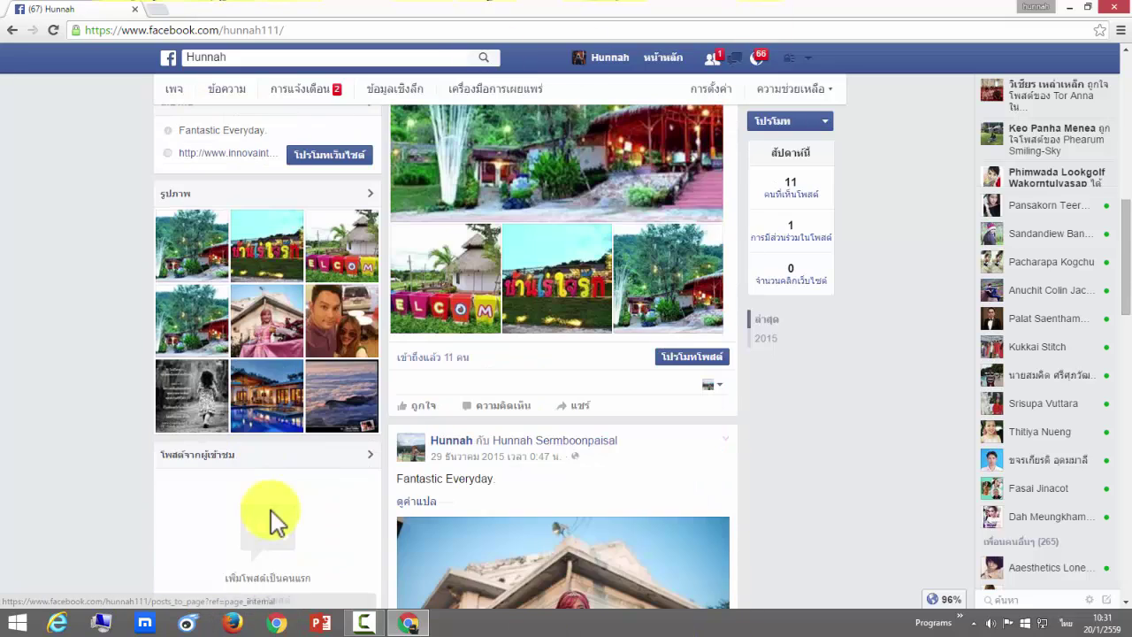
scroll(387, 122, "up", 1)
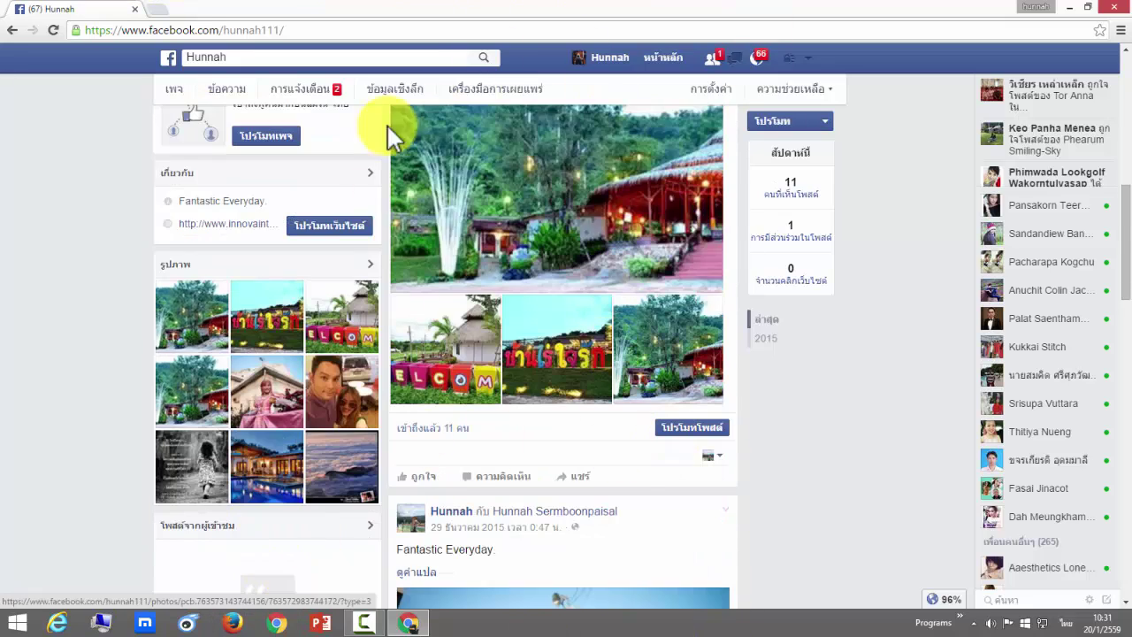
scroll(349, 172, "up", 1)
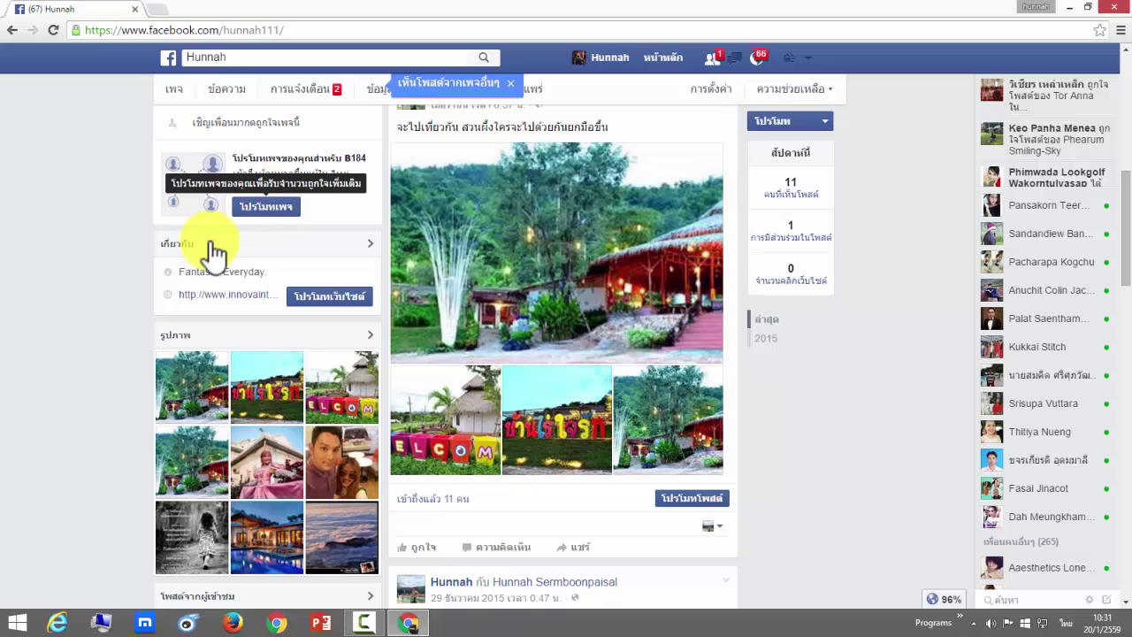
scroll(183, 239, "up", 1)
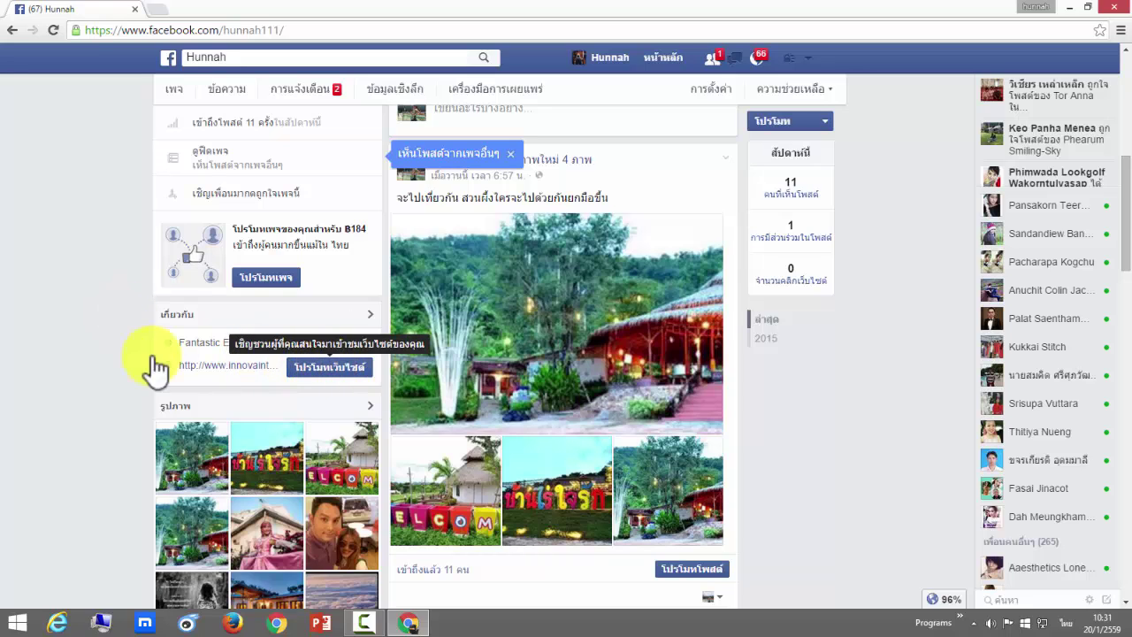
scroll(61, 340, "up", 3)
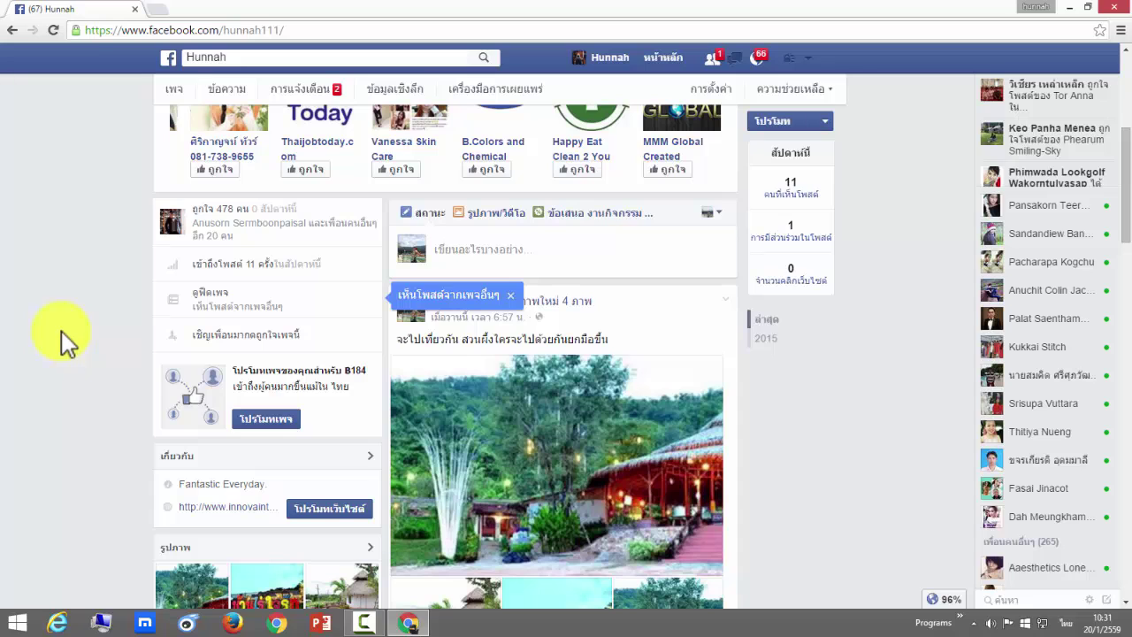
scroll(75, 310, "down", 1)
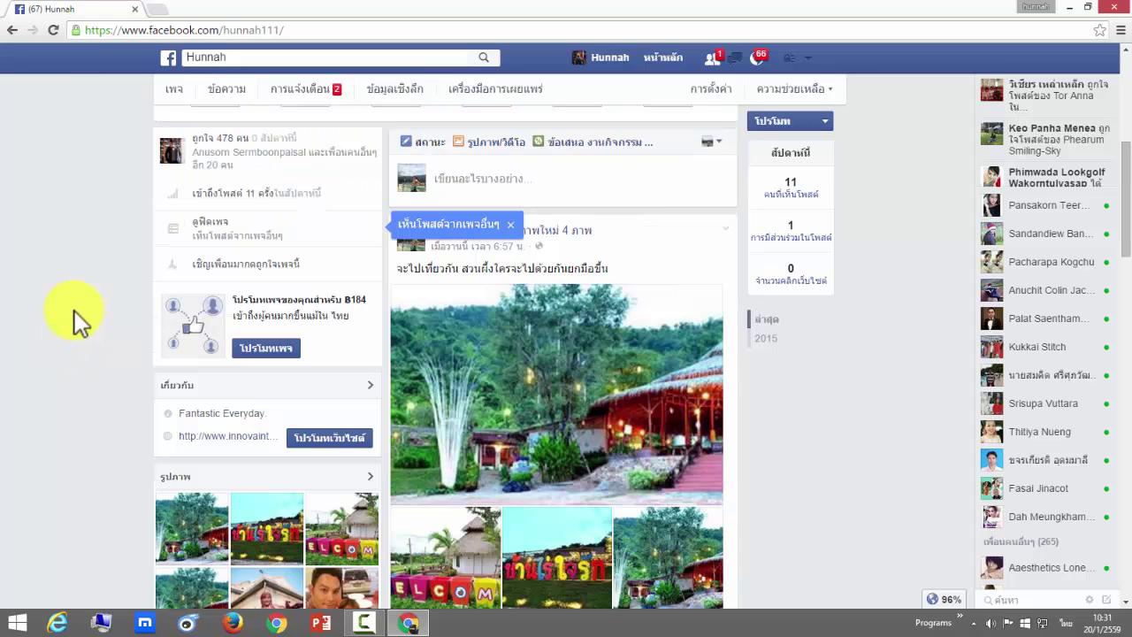
left_click(510, 224)
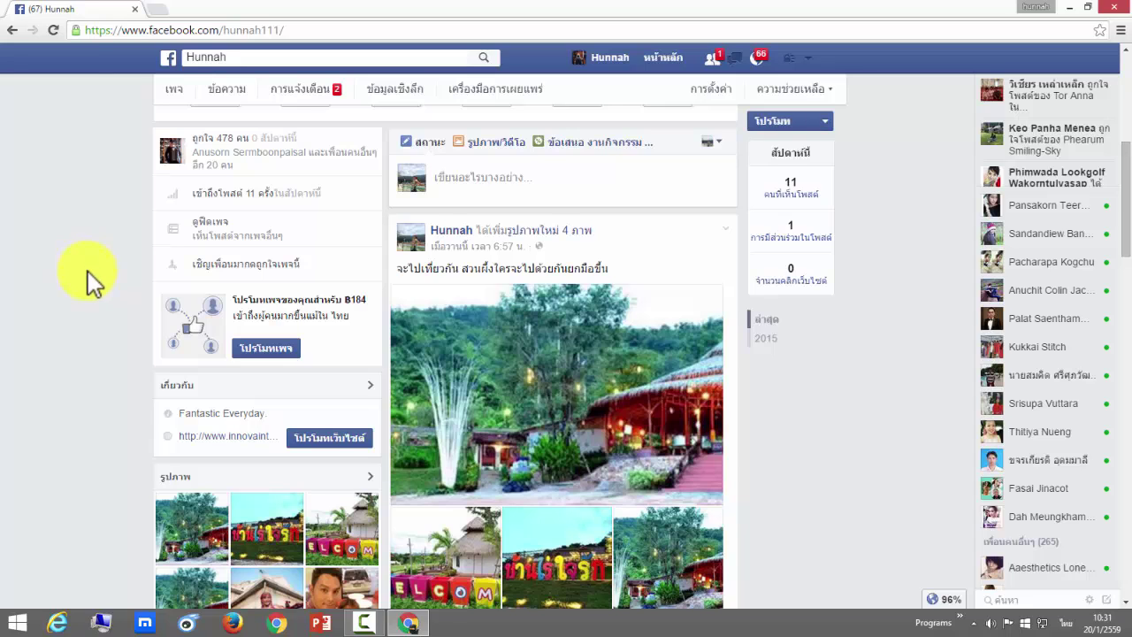
scroll(88, 265, "down", 1)
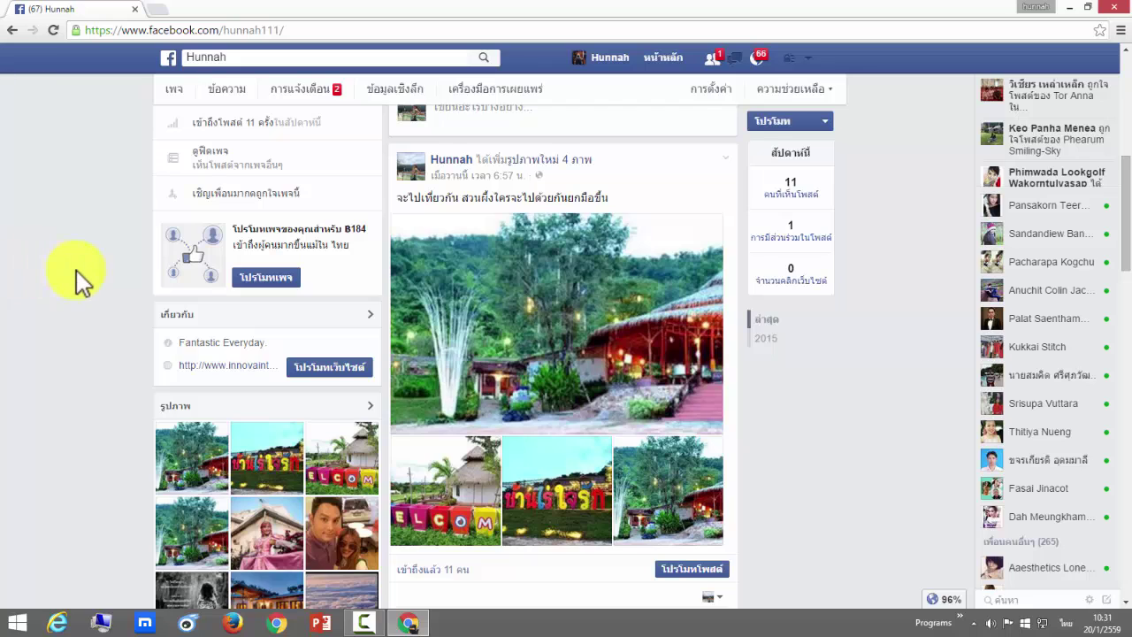
scroll(77, 273, "up", 3)
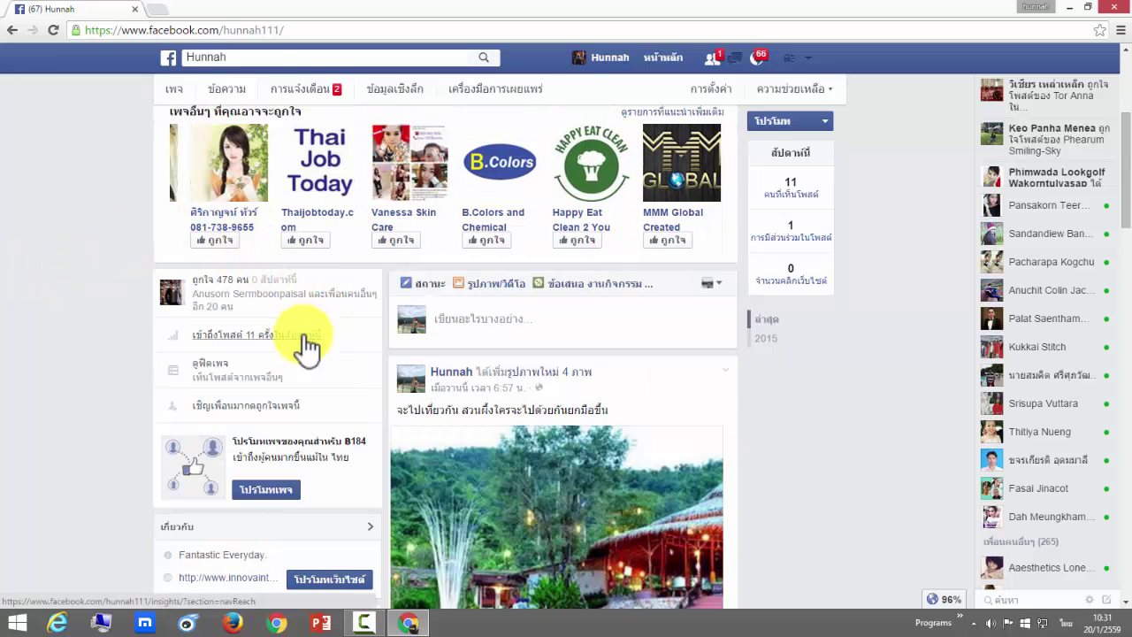
scroll(462, 233, "up", 3)
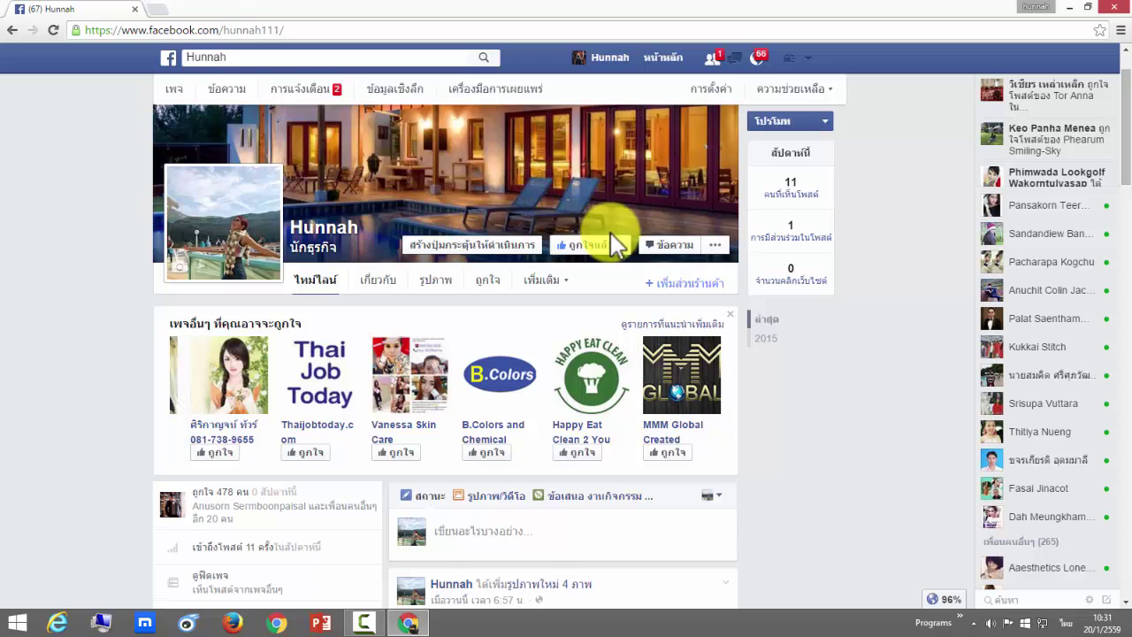
mouse_move(584, 248)
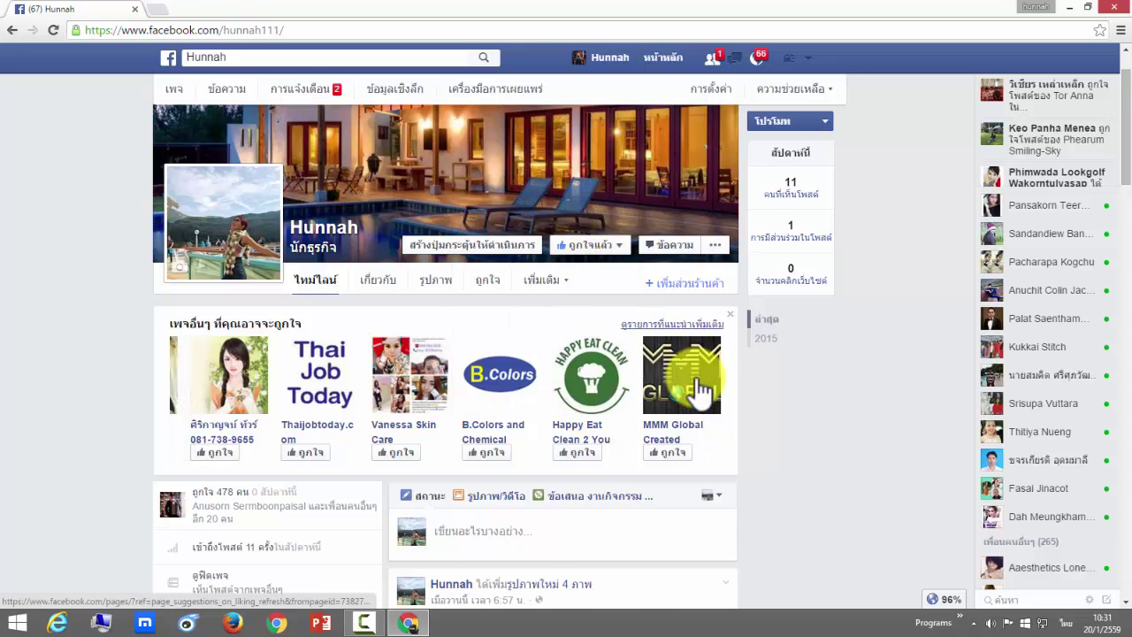
scroll(695, 379, "down", 4)
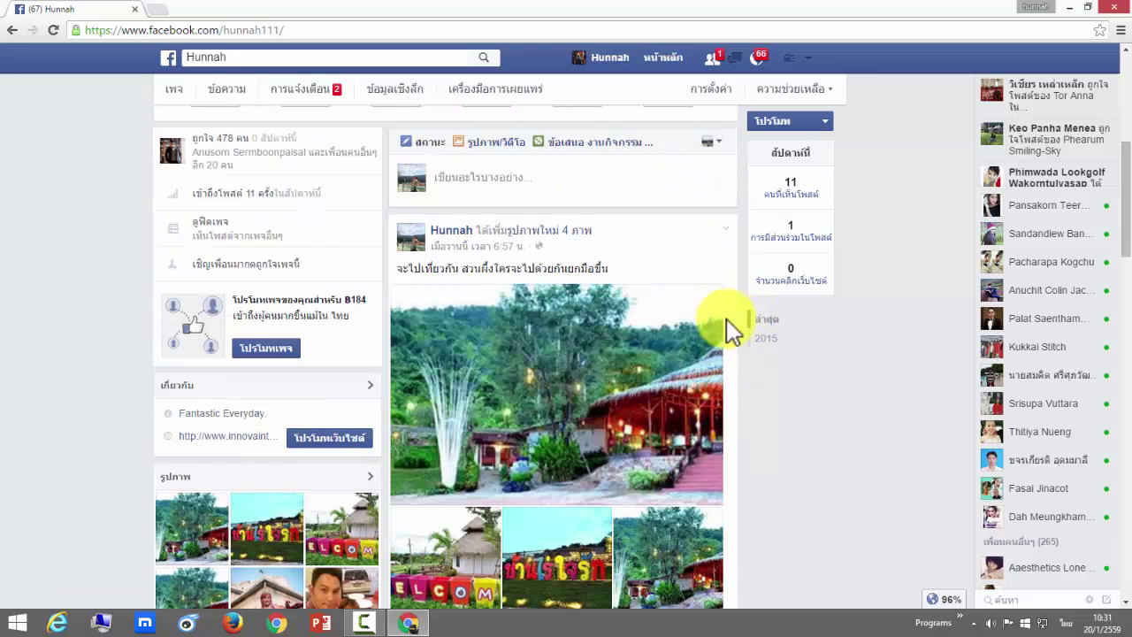
scroll(728, 565, "down", 1)
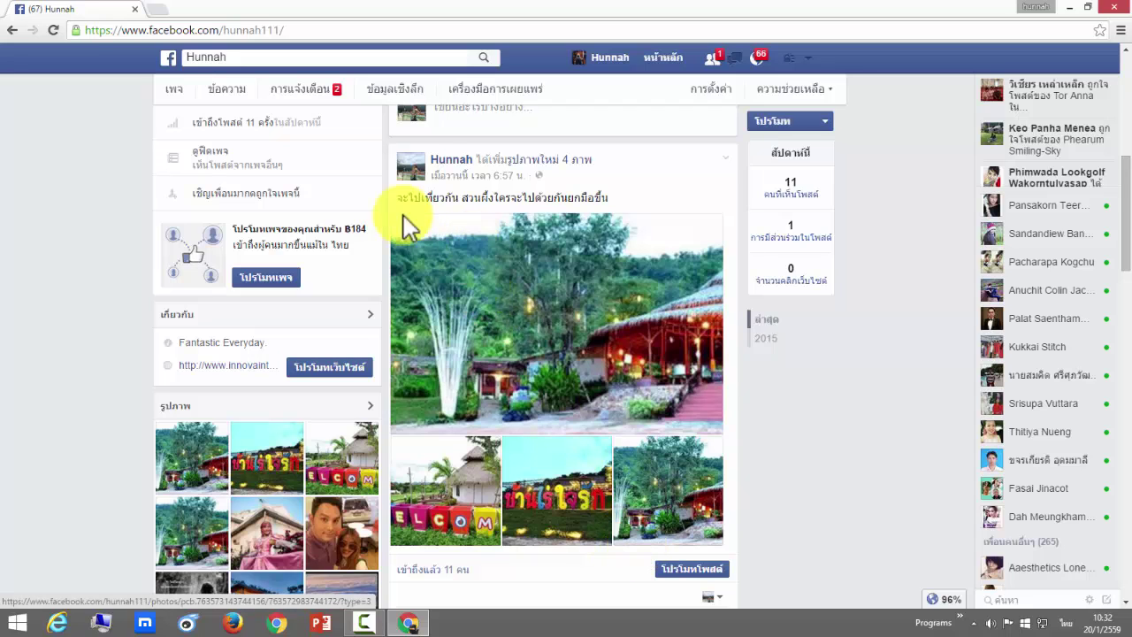
Step: Open the promotion settings for the latest four-photo post and review the saved target audiences
left_click(705, 571)
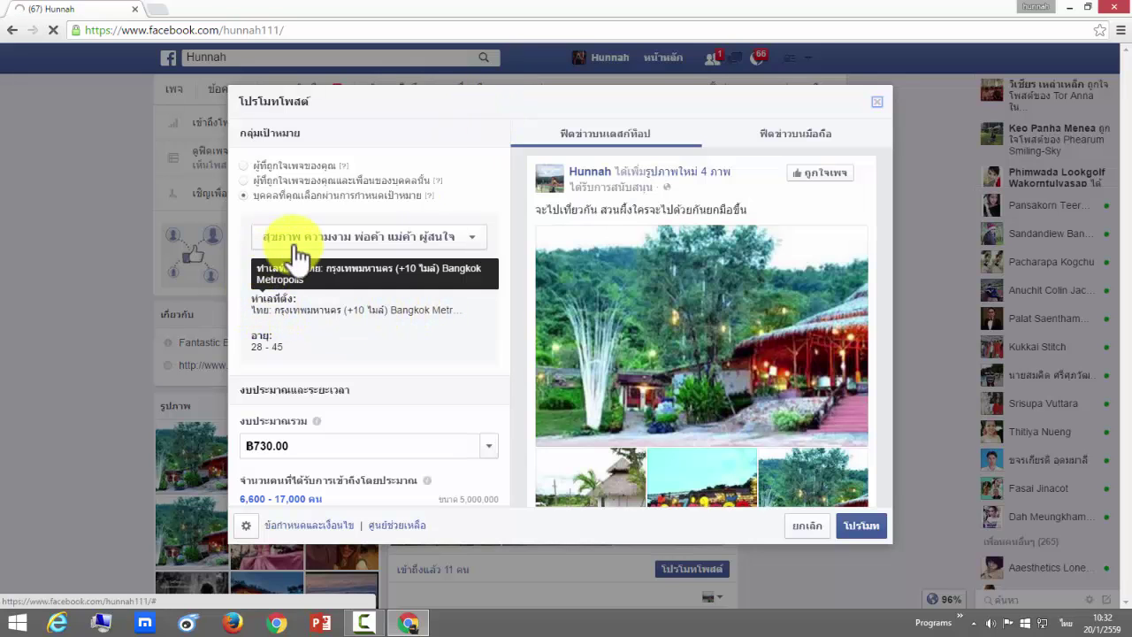
left_click(476, 237)
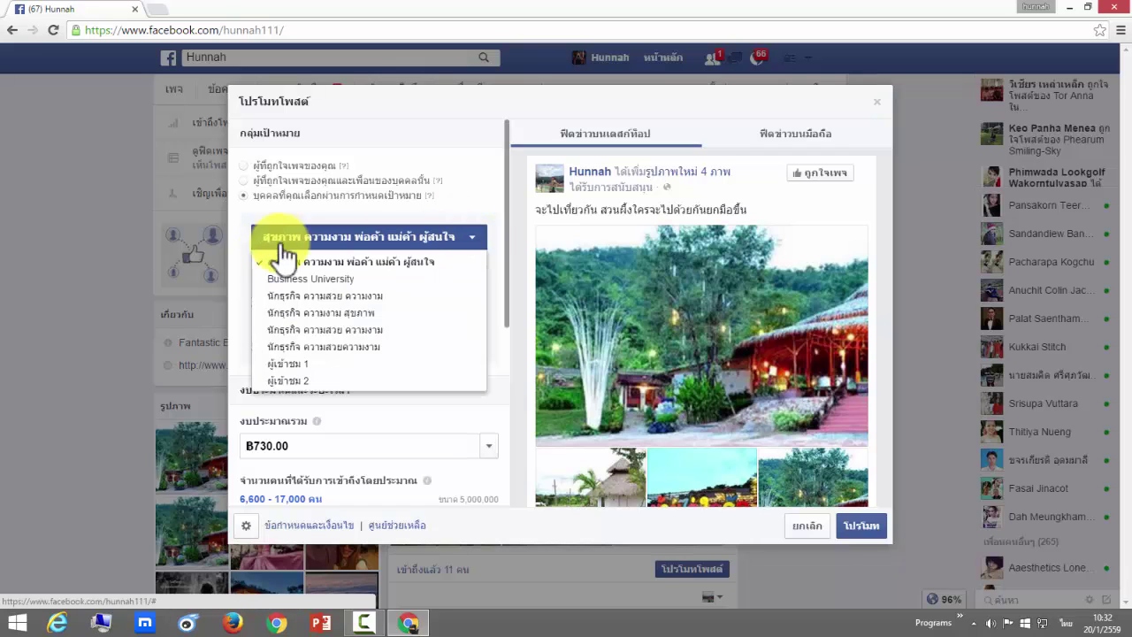
left_click(493, 222)
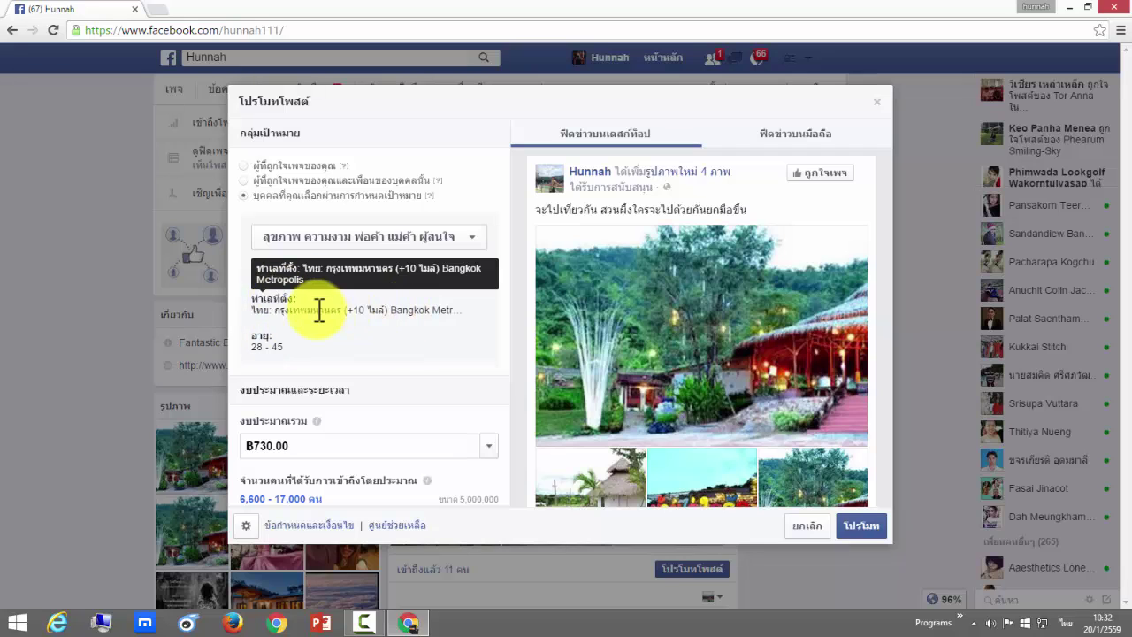
Step: Try a custom total budget of 30 baht for the post promotion, review the settings, and close them without promoting
left_click(490, 448)
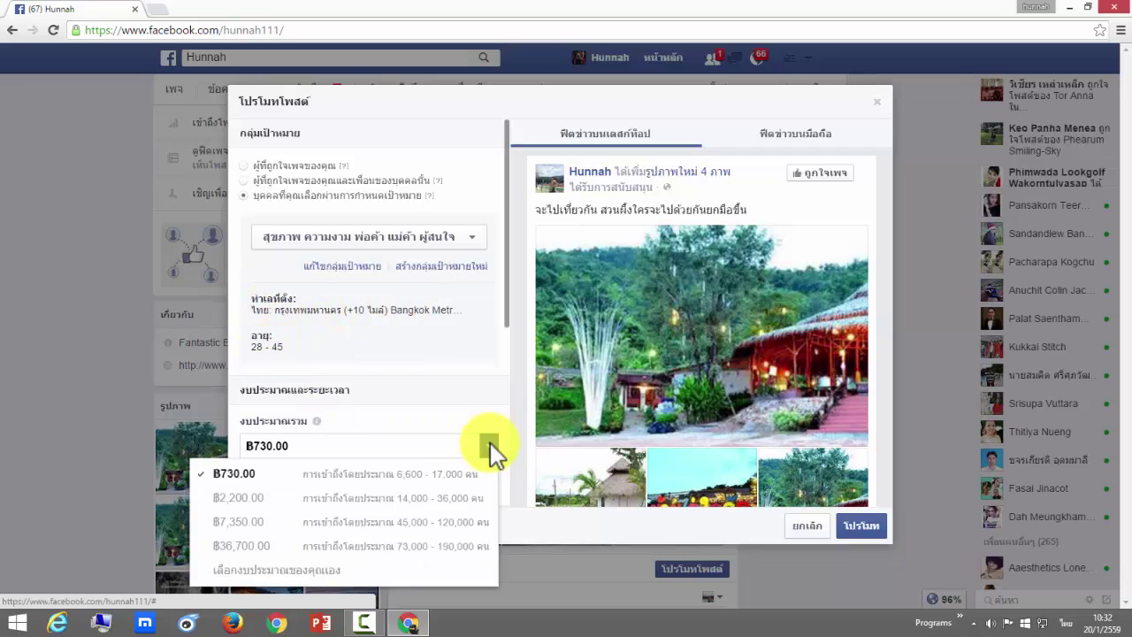
left_click(262, 572)
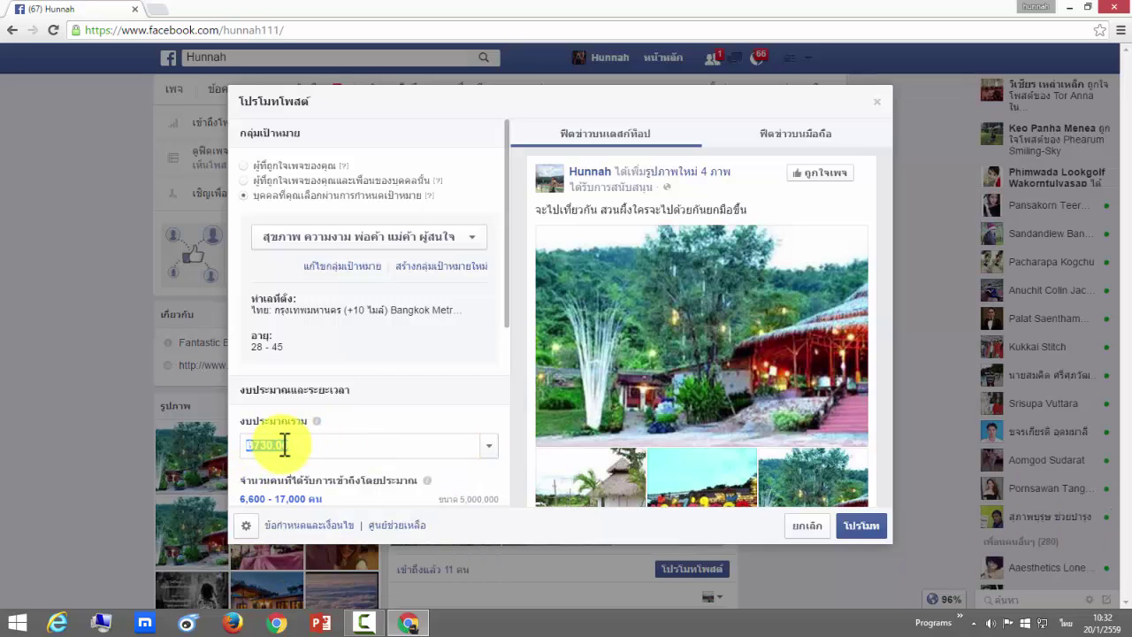
type("3")
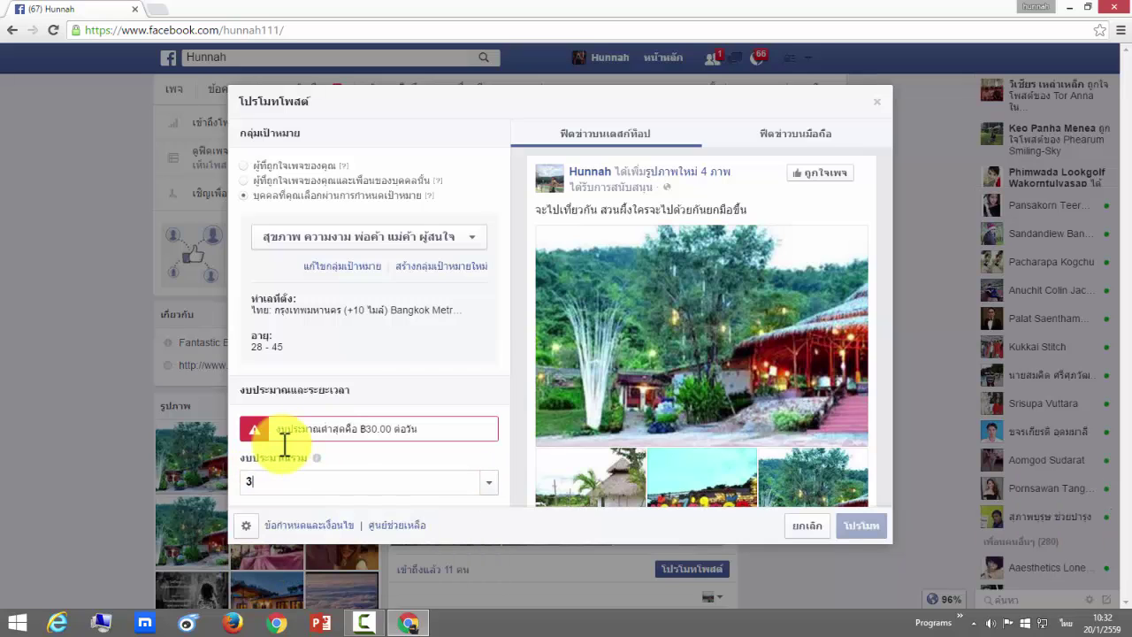
type("0")
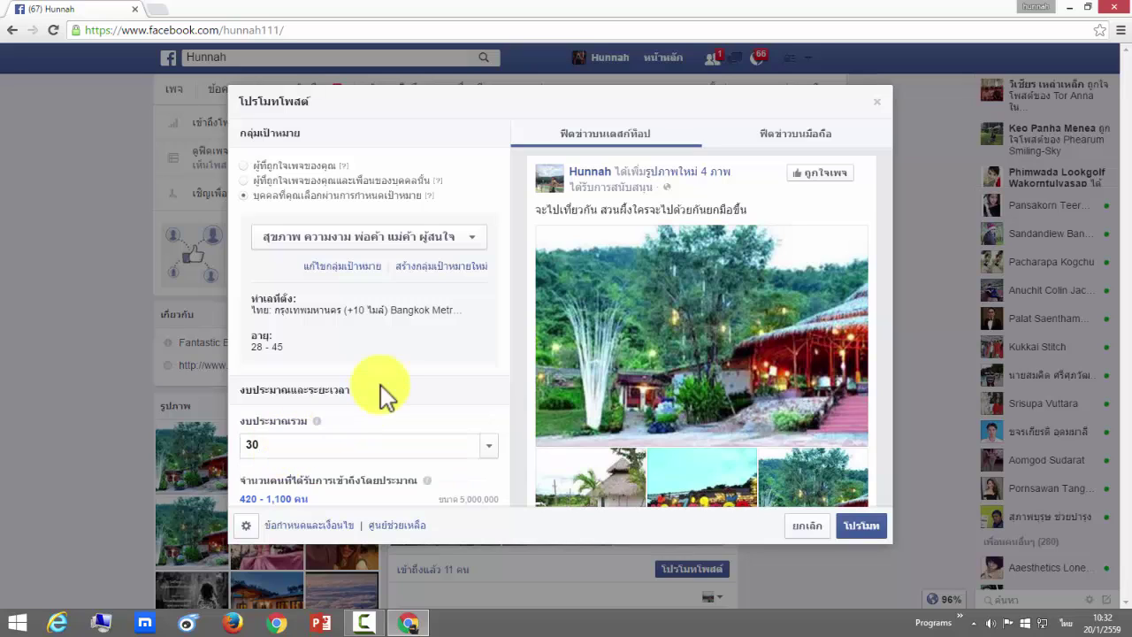
scroll(372, 416, "down", 1)
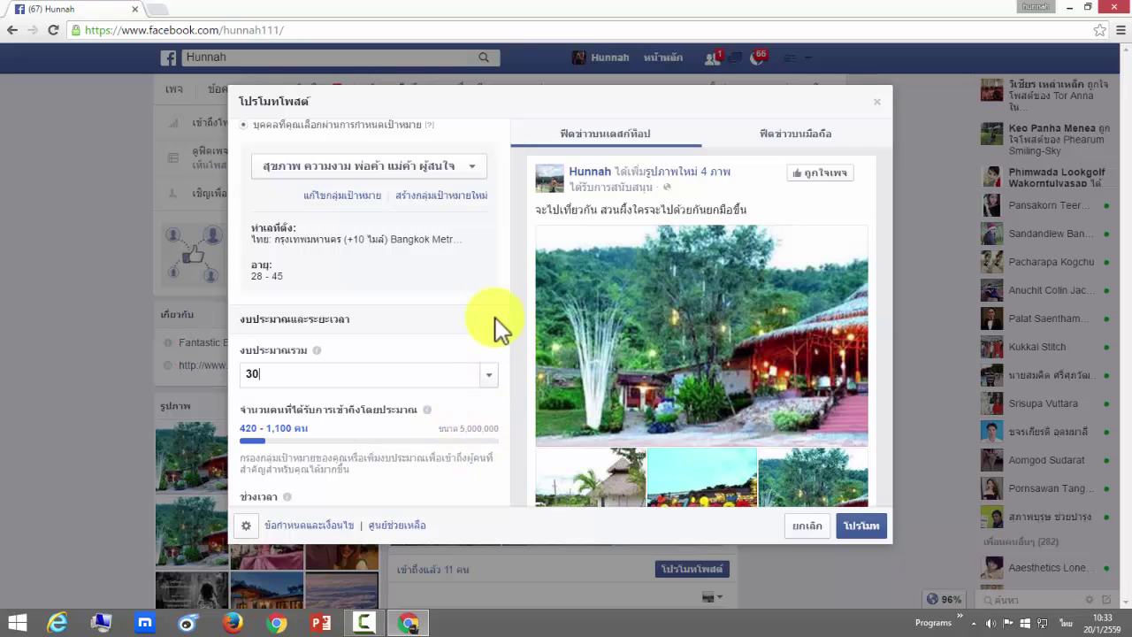
left_click(877, 103)
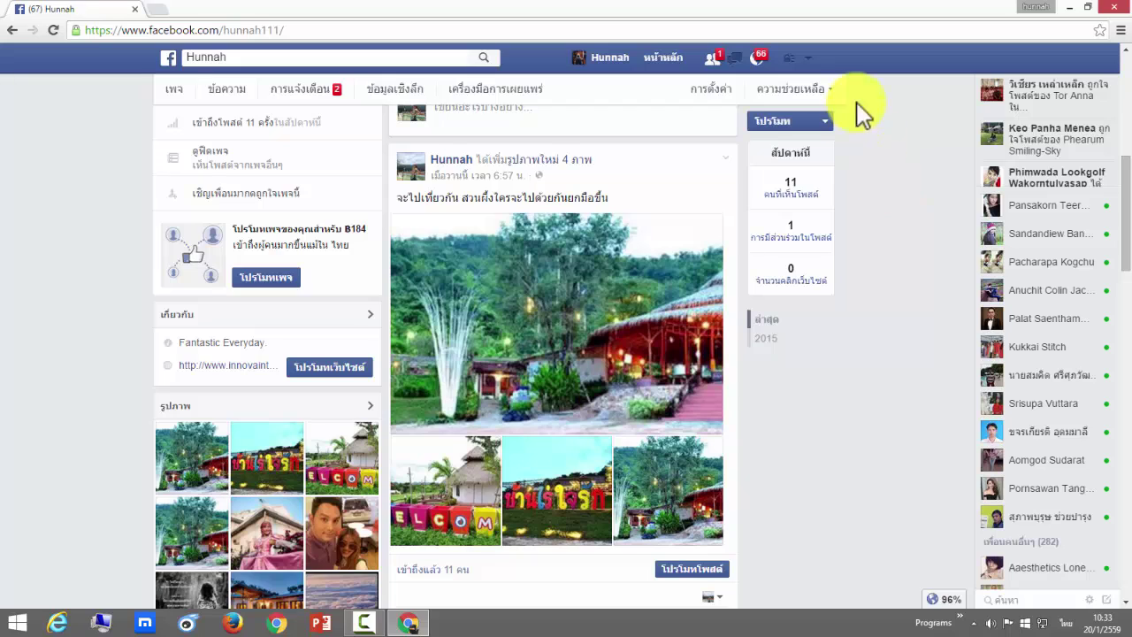
Step: Start creating a new Facebook ad with the promote-your-posts objective and choose the account's personally named page for it
left_click(812, 71)
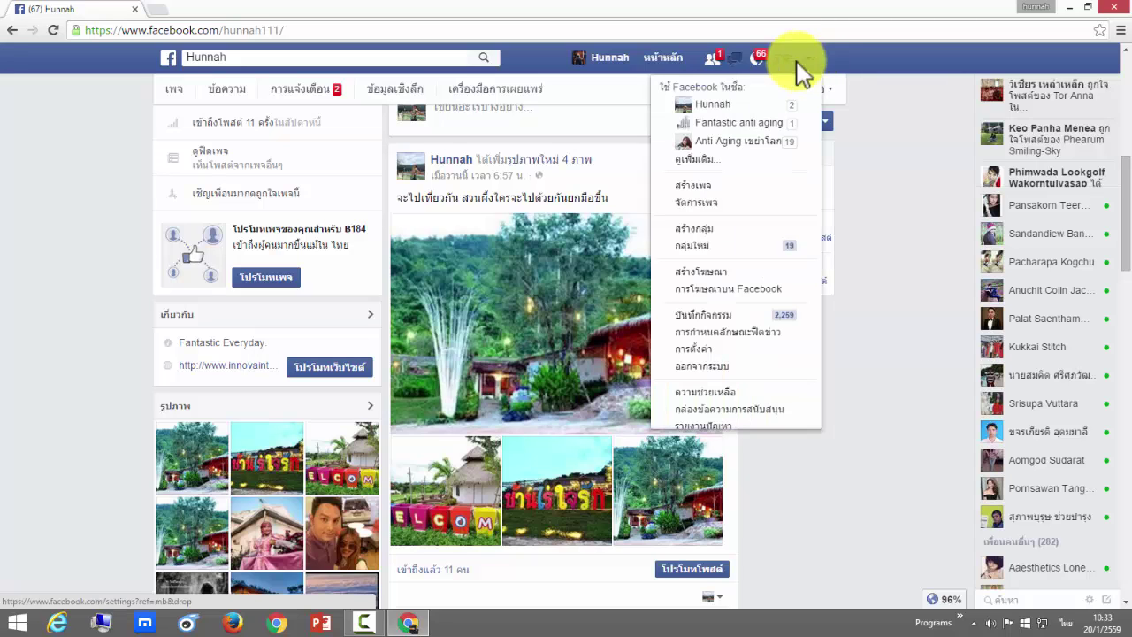
left_click(703, 274)
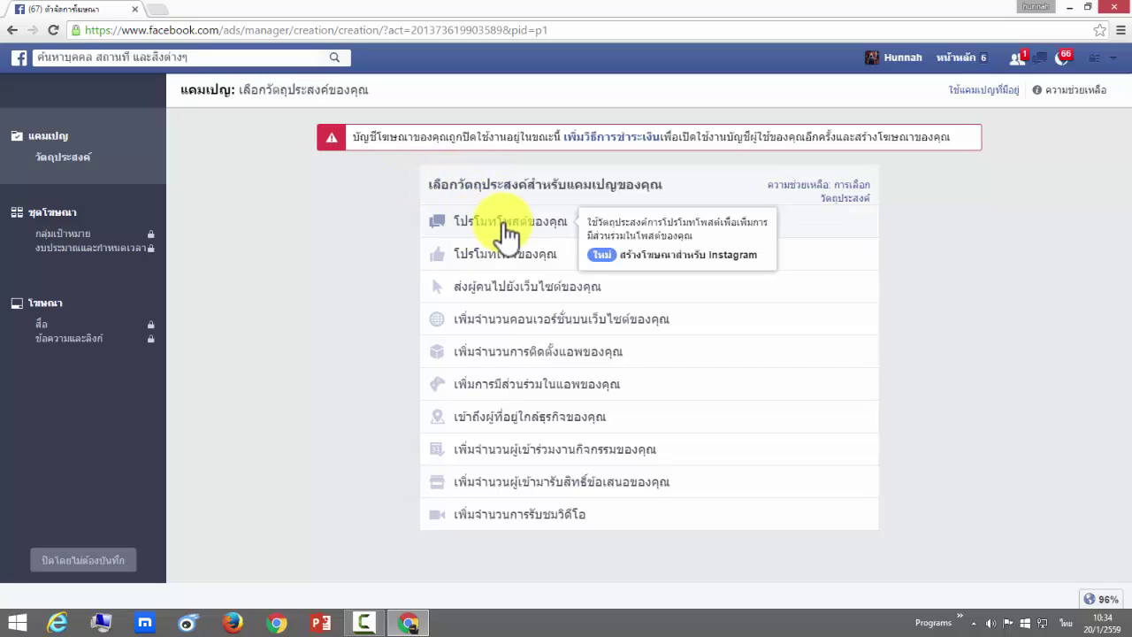
left_click(507, 233)
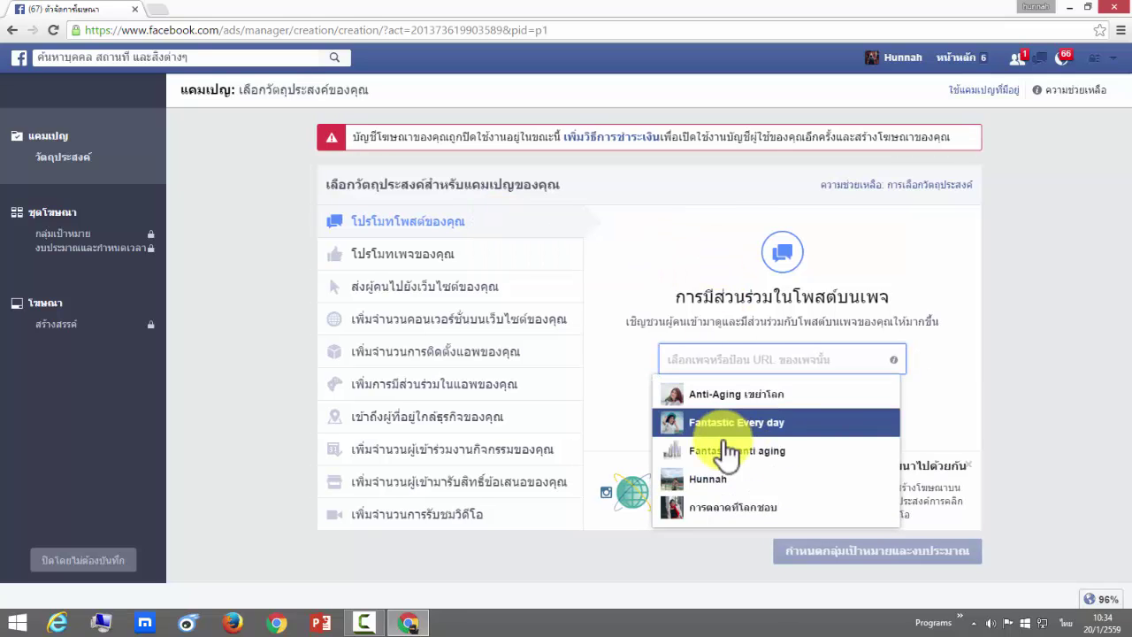
left_click(705, 486)
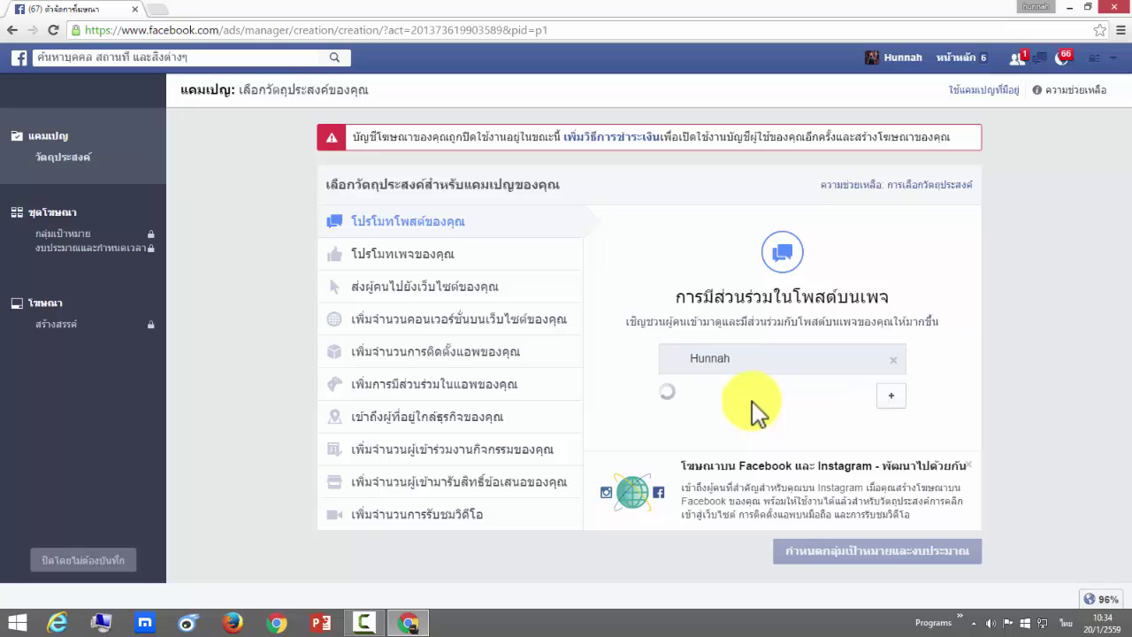
Step: Browse the page's posts and keep the newest photo post, about the สวนผึ้ง trip, as the post to promote
left_click(861, 410)
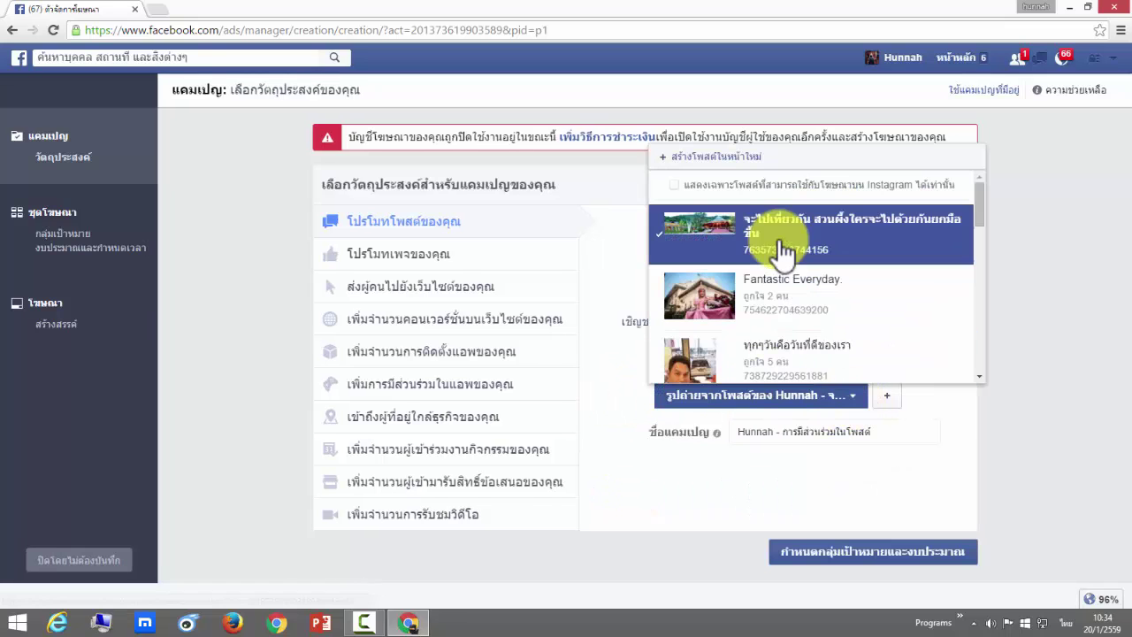
scroll(796, 303, "down", 2)
scroll(791, 297, "up", 3)
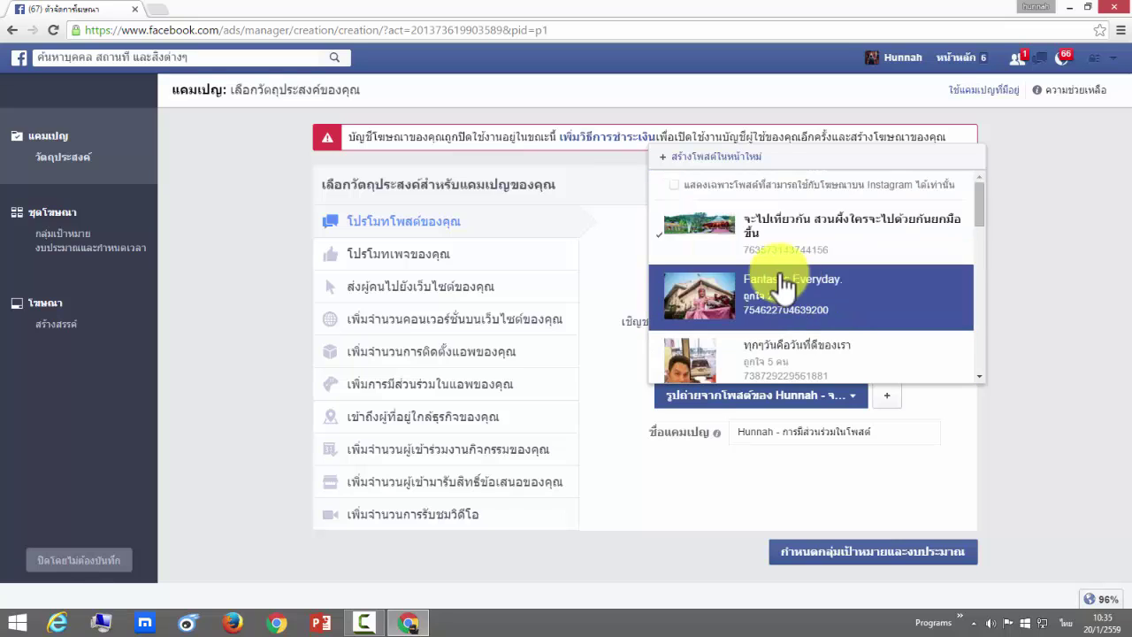
left_click(758, 241)
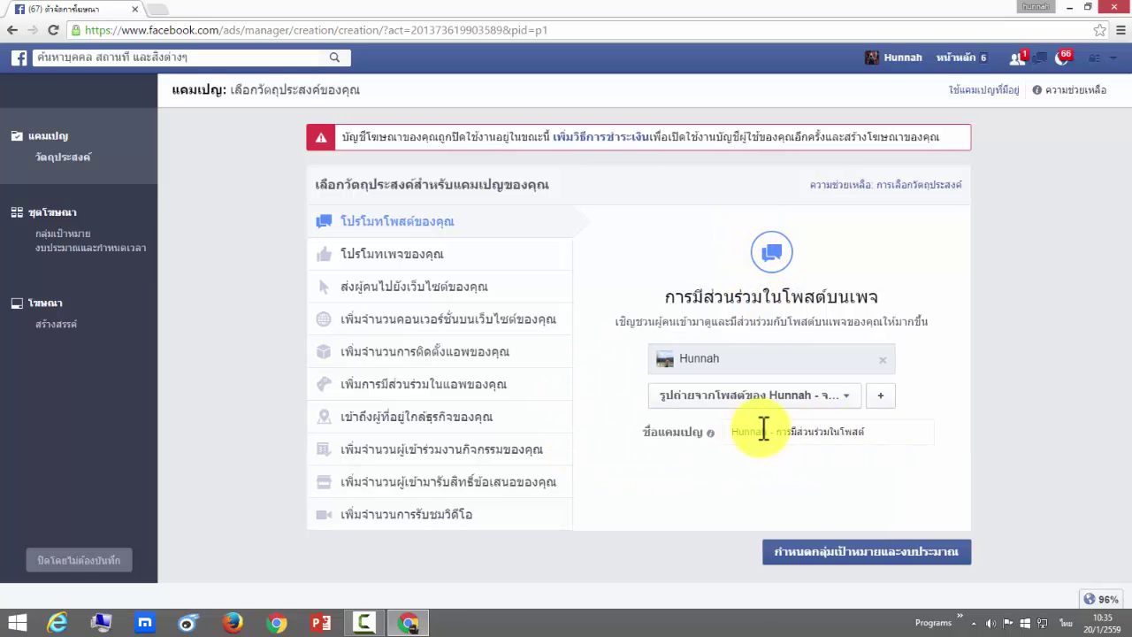
Step: Keep the suggested campaign name and continue to the audience and budget settings
left_click(884, 431)
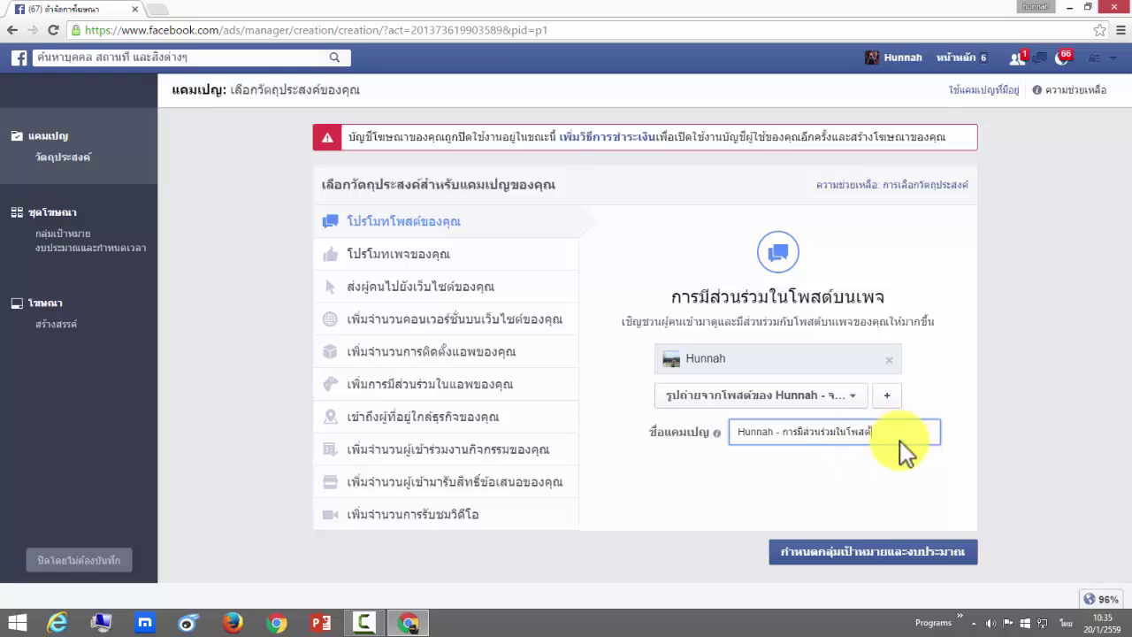
double_click(870, 431)
left_click(832, 570)
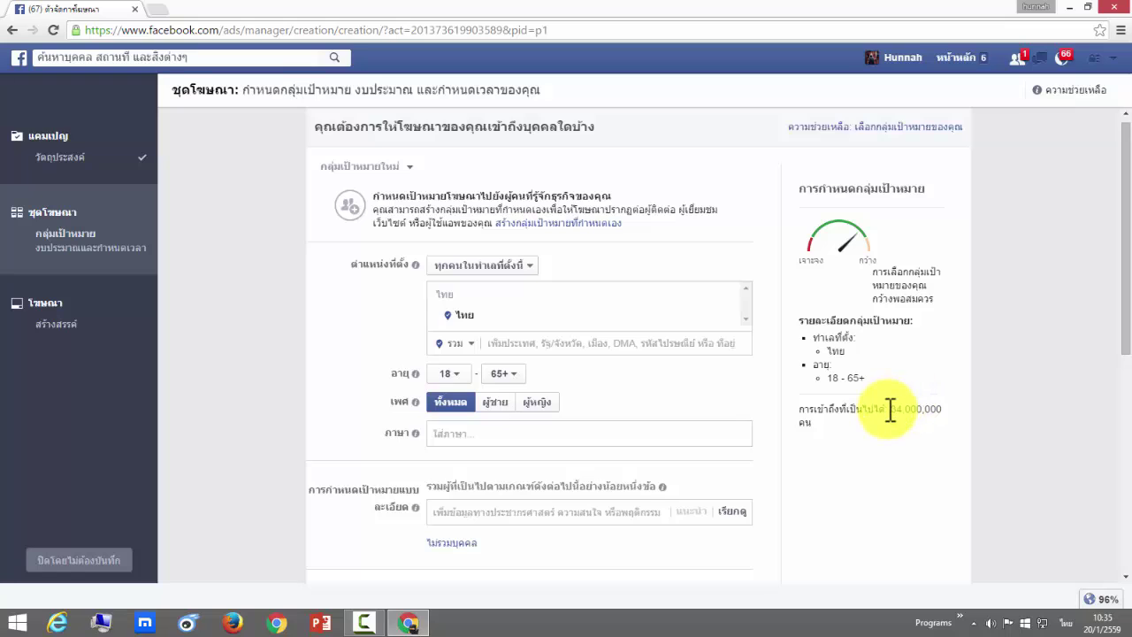
Step: Check the audience's potential reach and dismiss the suggestion to create a custom audience
left_click_drag(924, 409, 888, 408)
left_click(950, 389)
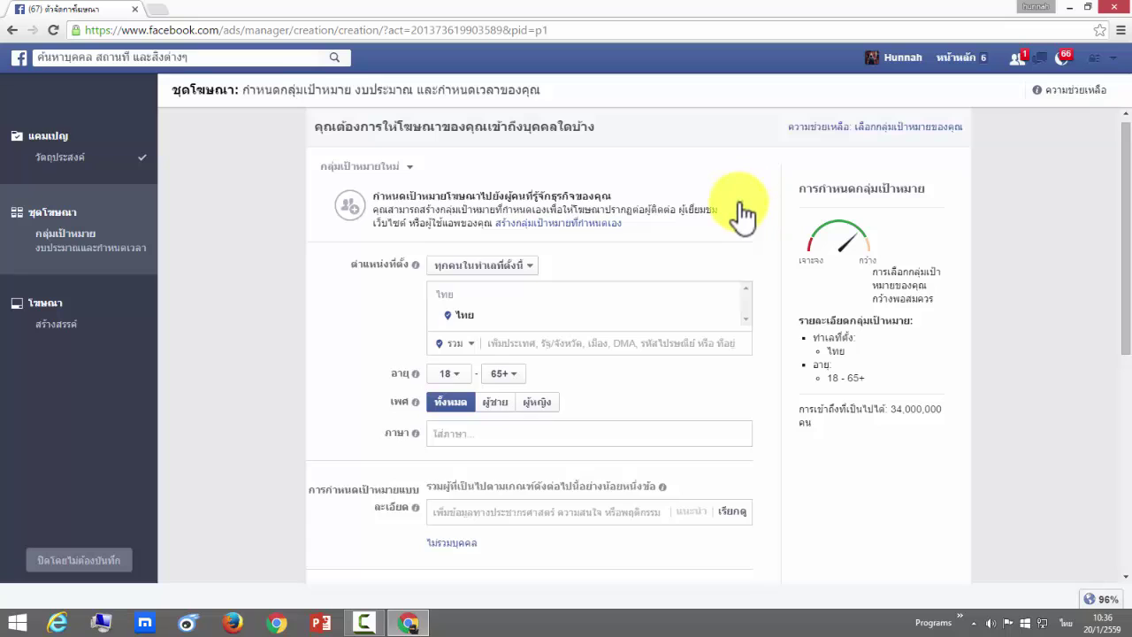
left_click(742, 207)
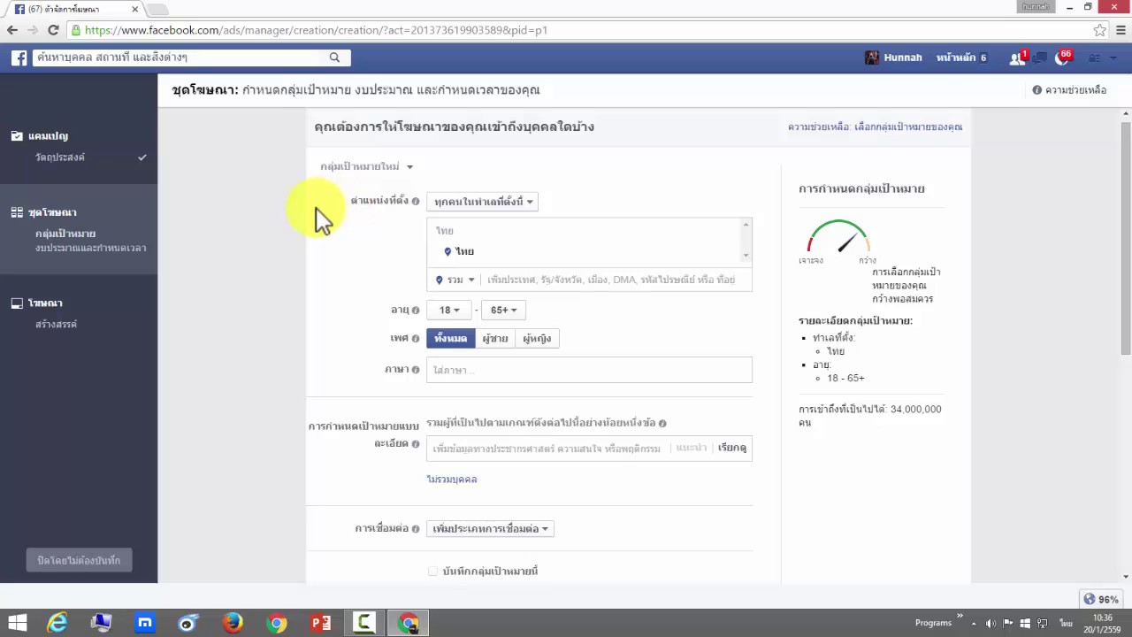
Step: Remove Thailand (ไทย) from the audience locations and add the city กรุงเทพมหานคร, Bangkok Metropolis instead
left_click(732, 254)
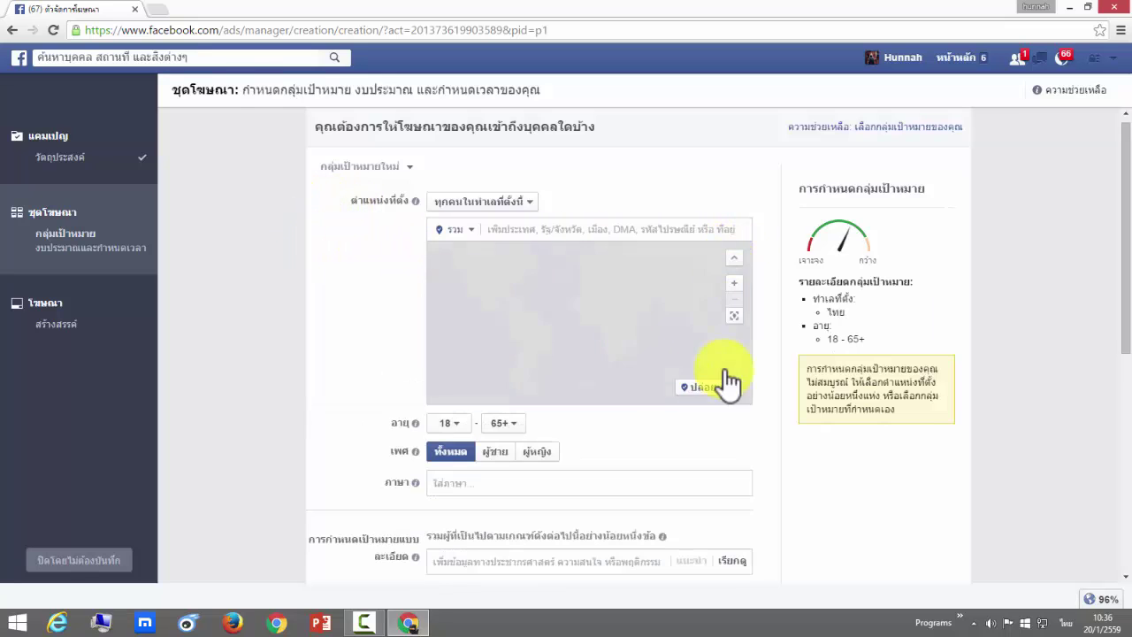
left_click(543, 227)
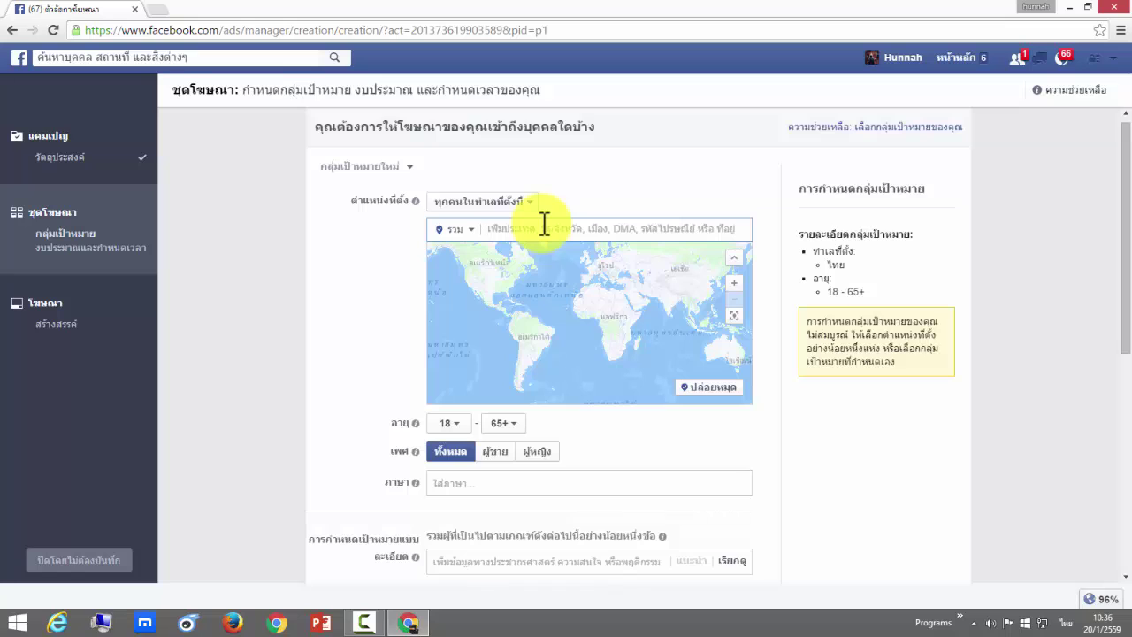
type("กร")
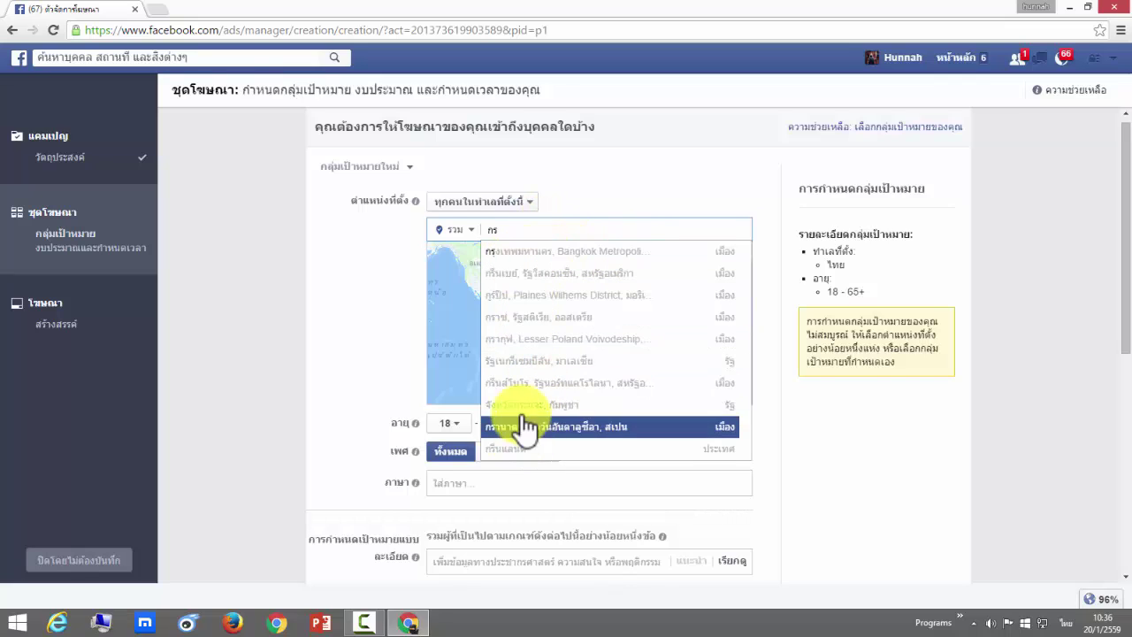
left_click(518, 255)
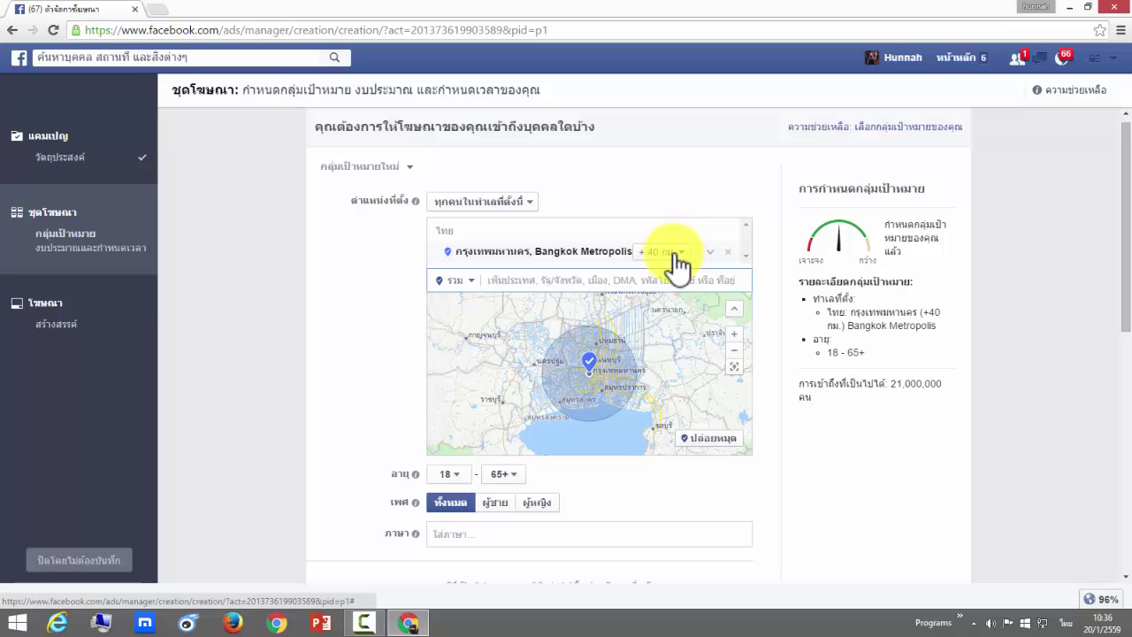
Step: Try reducing the radius around the Bangkok location to 17 km
left_click(676, 253)
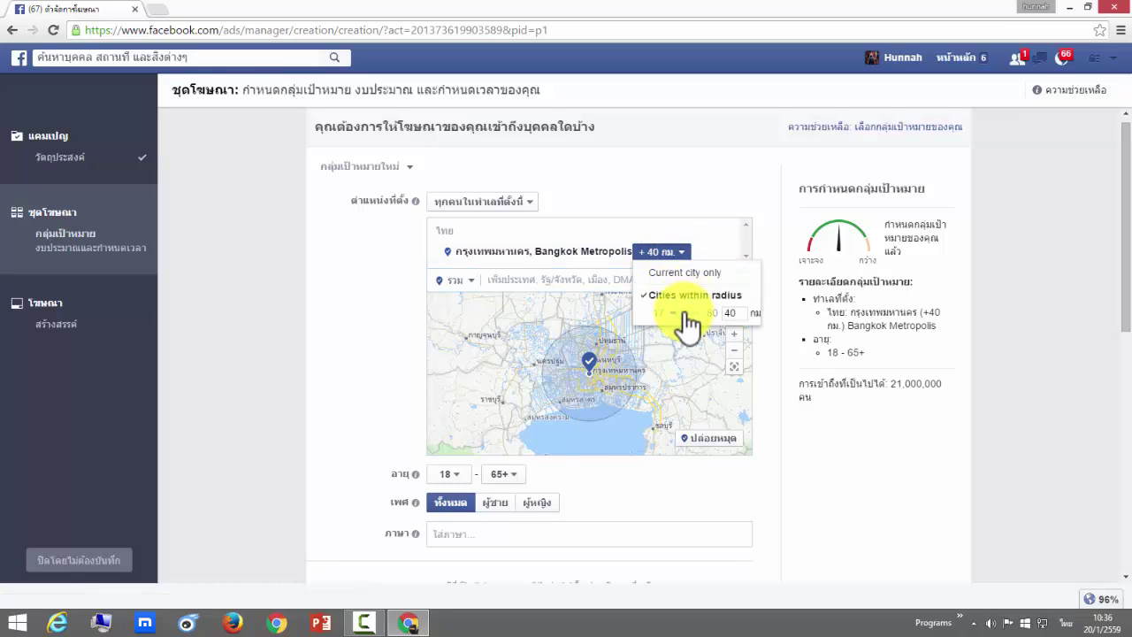
left_click_drag(685, 314, 670, 314)
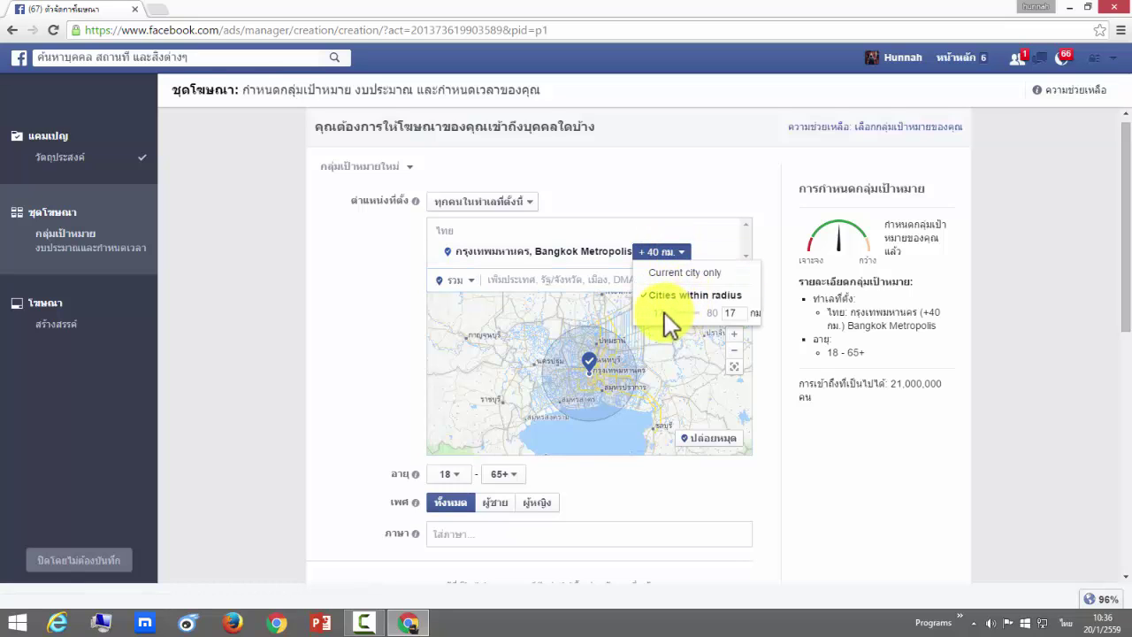
left_click(367, 298)
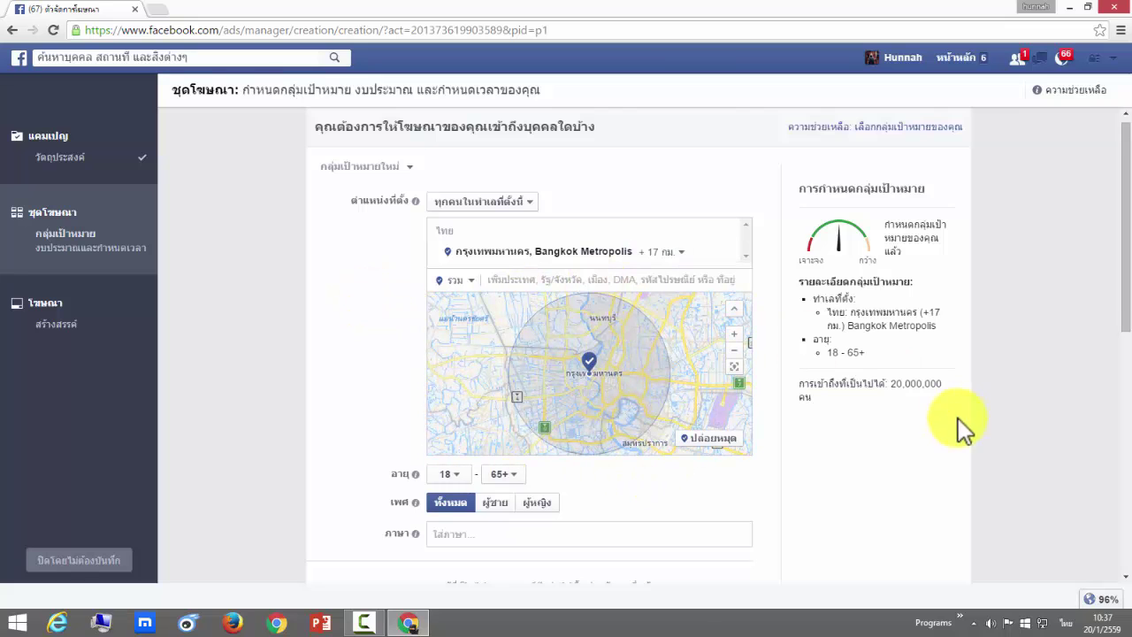
Step: Limit the Bangkok location to the current city only
left_click(682, 254)
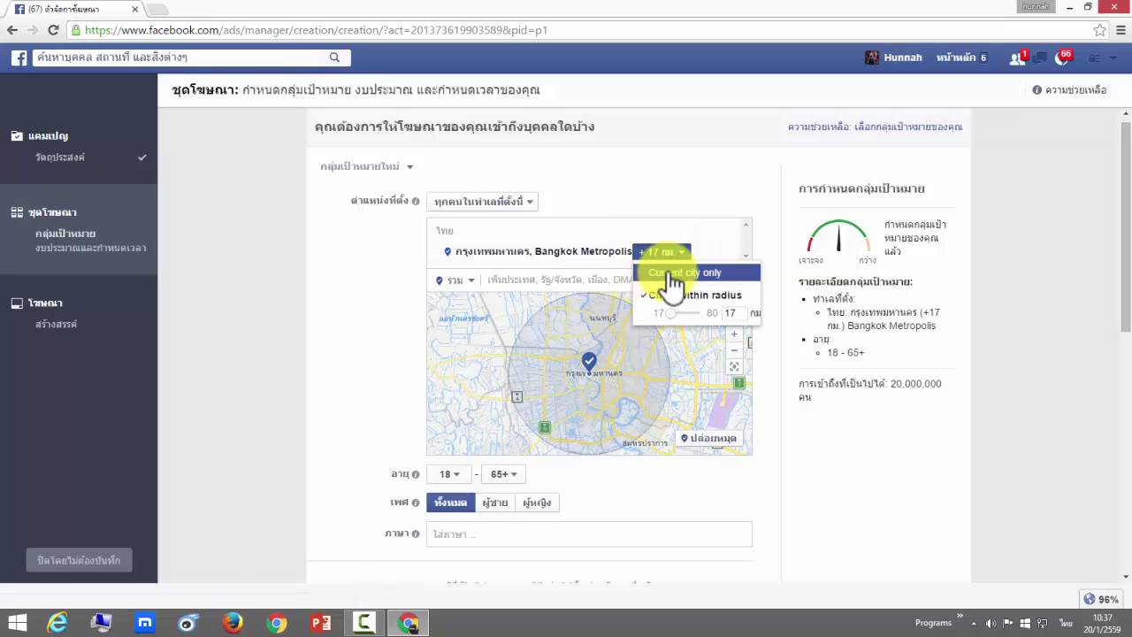
left_click(674, 281)
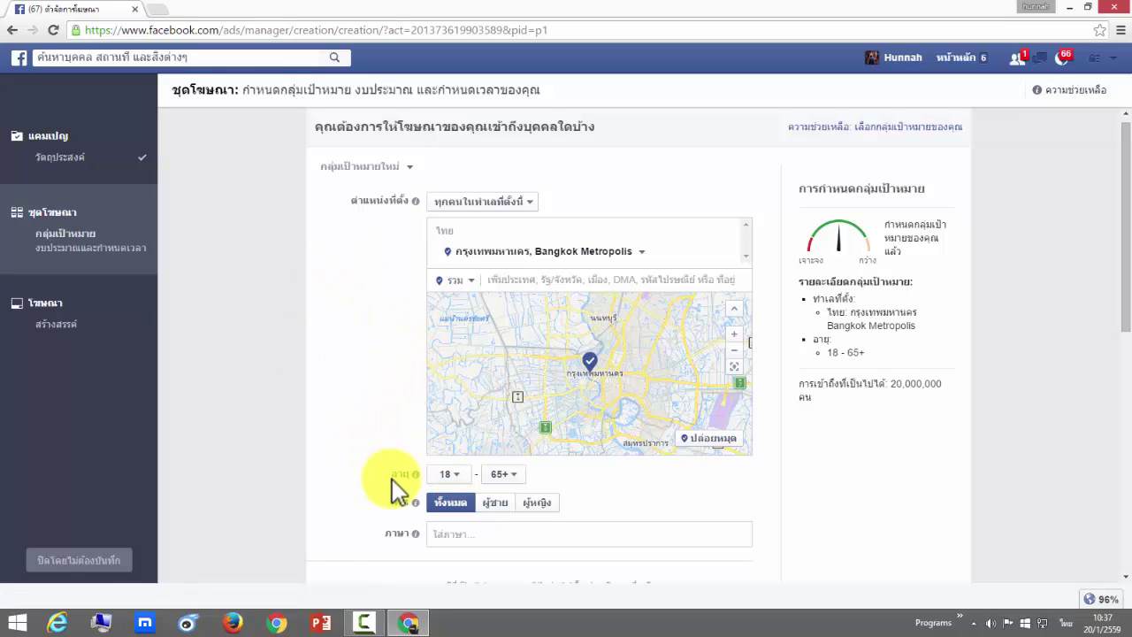
Step: Set the audience's age range to 25–26 and check the potential reach
left_click(445, 474)
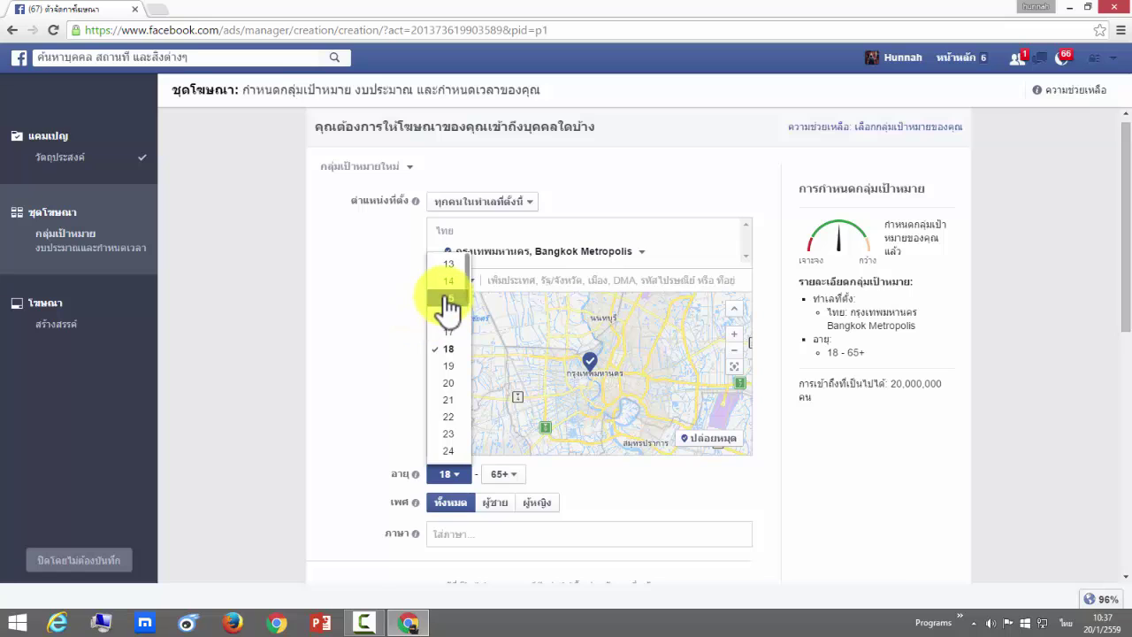
scroll(448, 301, "down", 4)
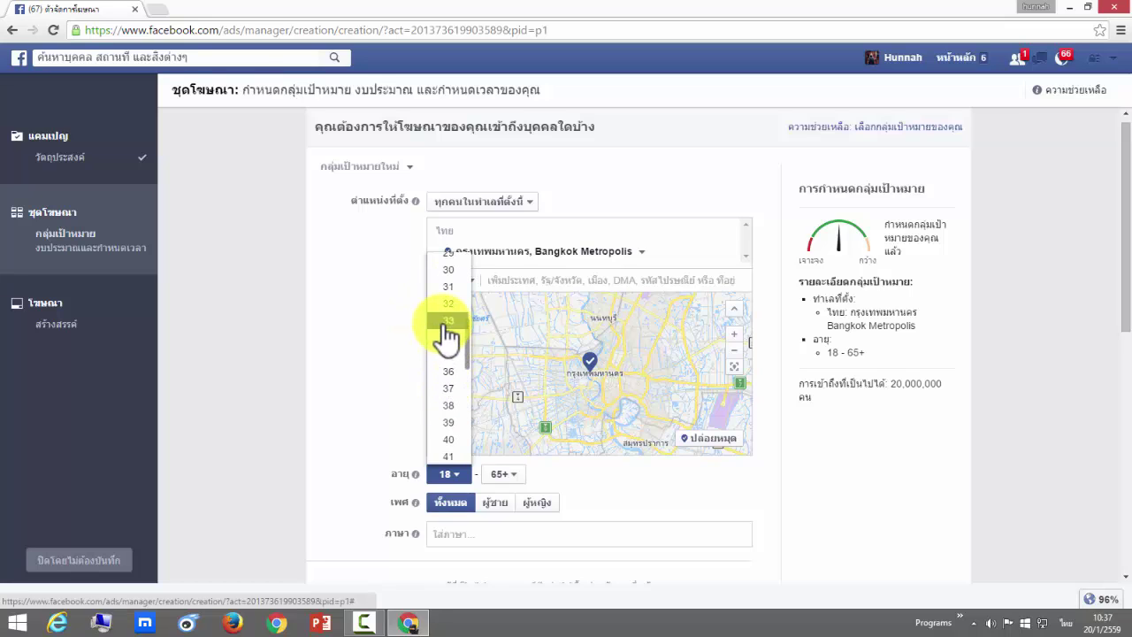
scroll(448, 332, "up", 3)
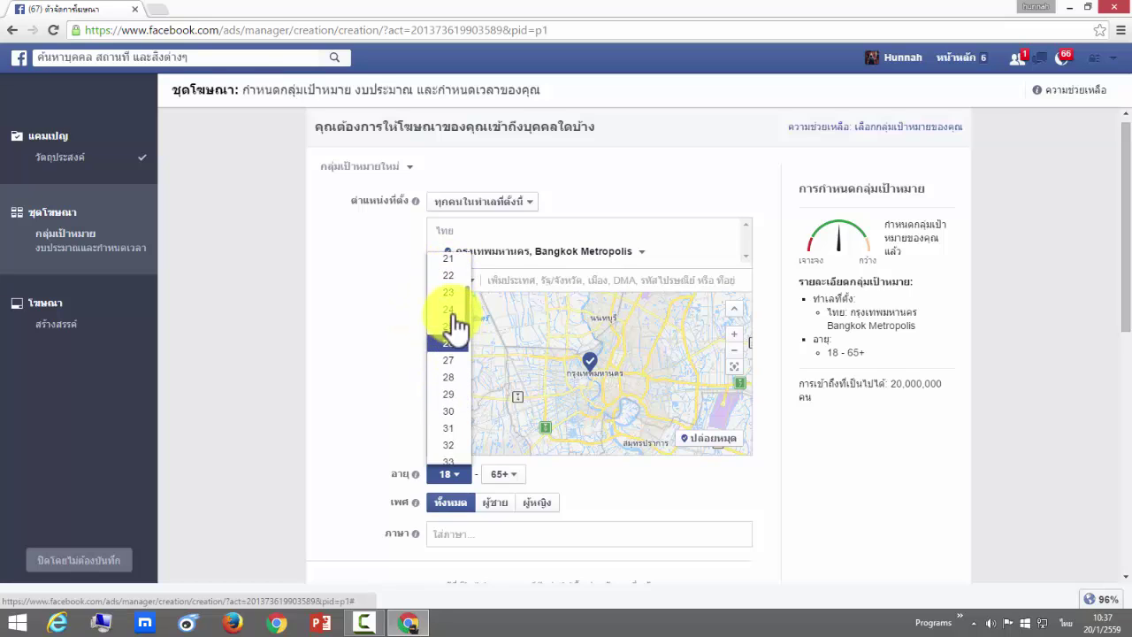
left_click(451, 327)
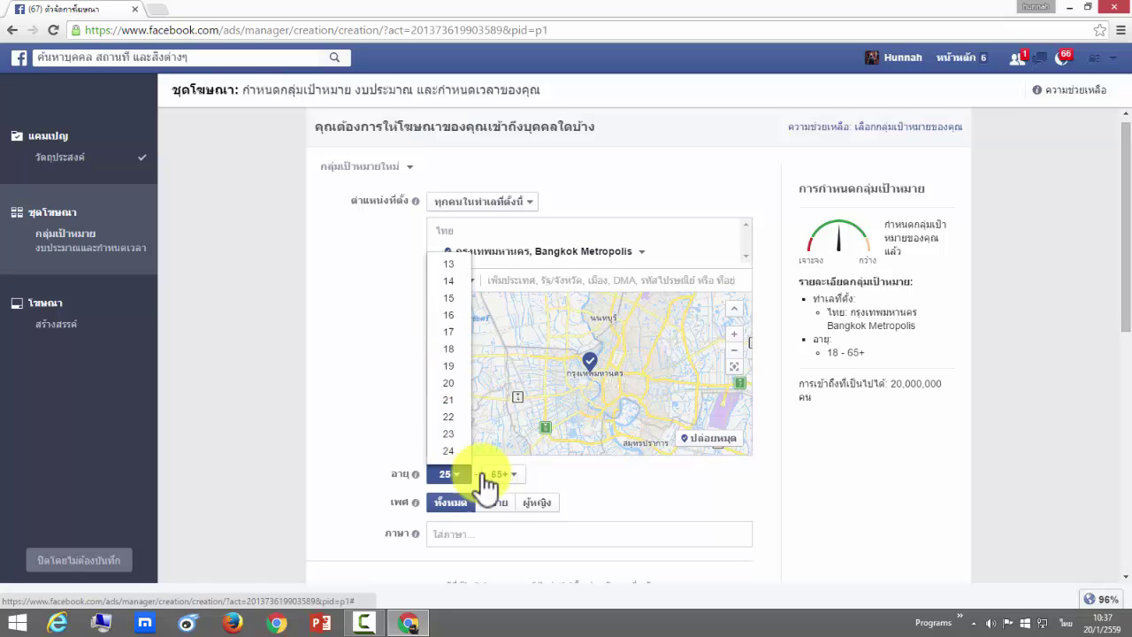
left_click(502, 478)
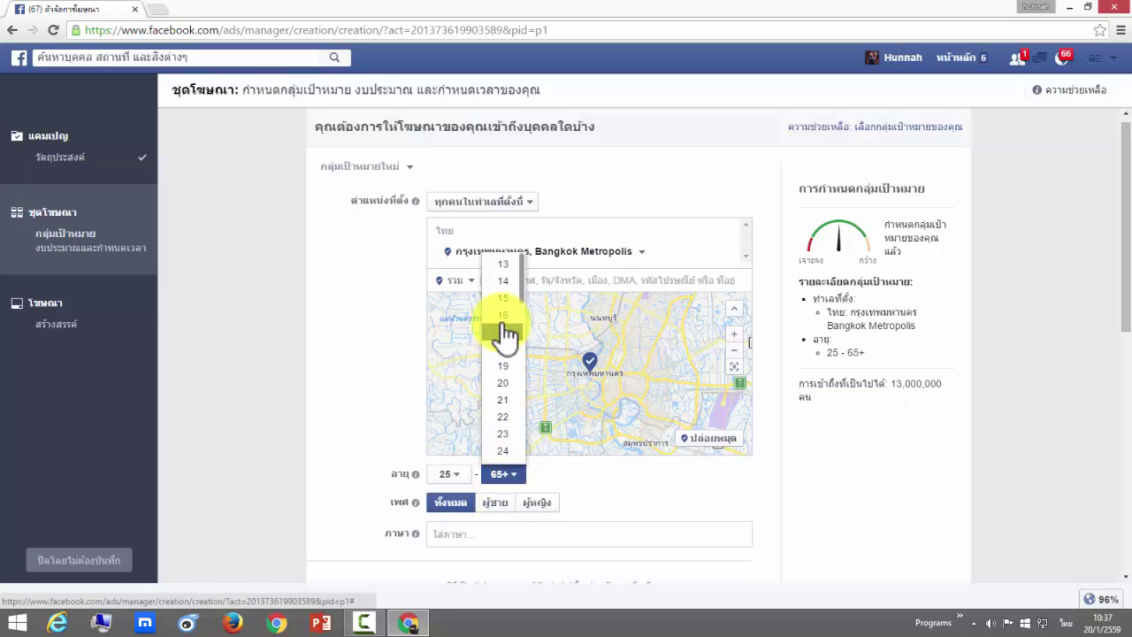
scroll(514, 398, "down", 3)
scroll(516, 398, "down", 2)
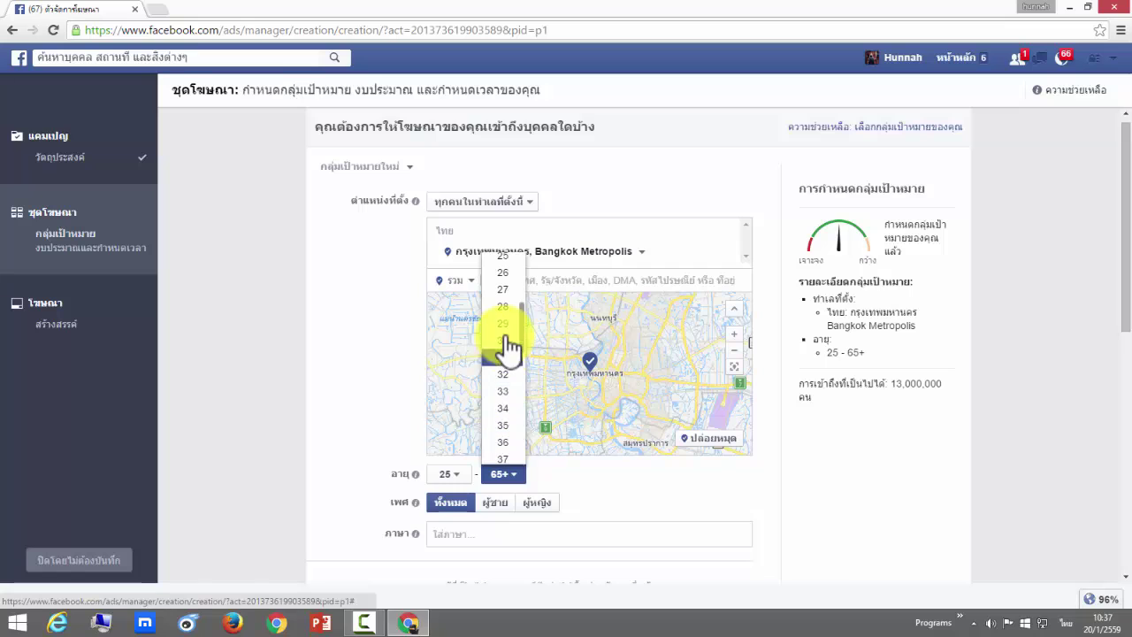
left_click(452, 320)
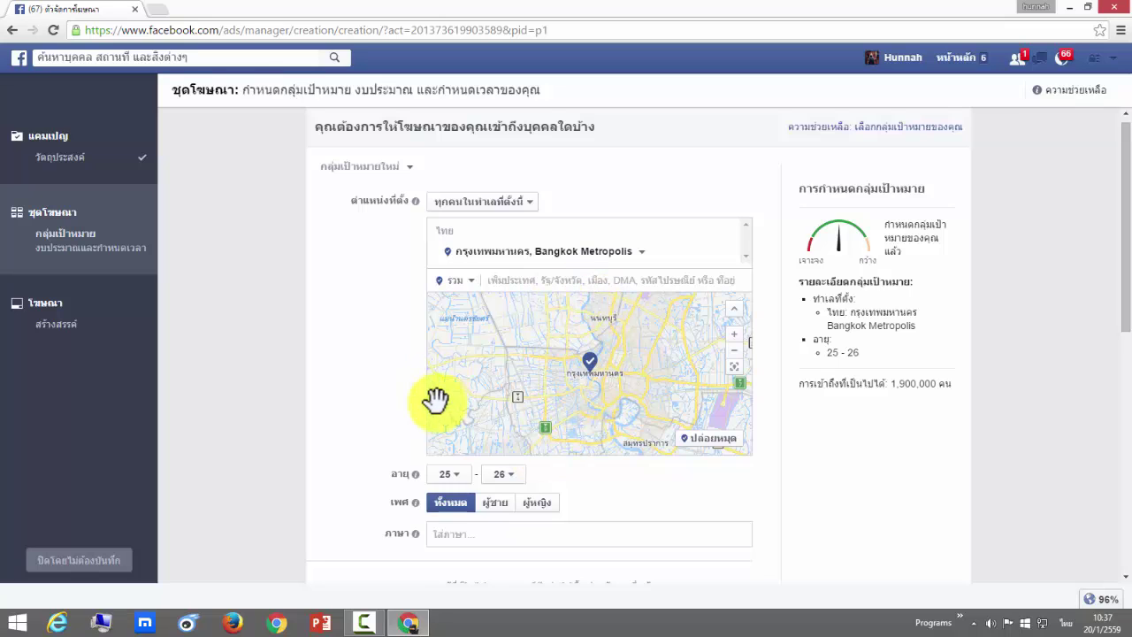
mouse_move(891, 385)
left_mouse_down()
mouse_move(965, 386)
mouse_move(893, 389)
left_mouse_up()
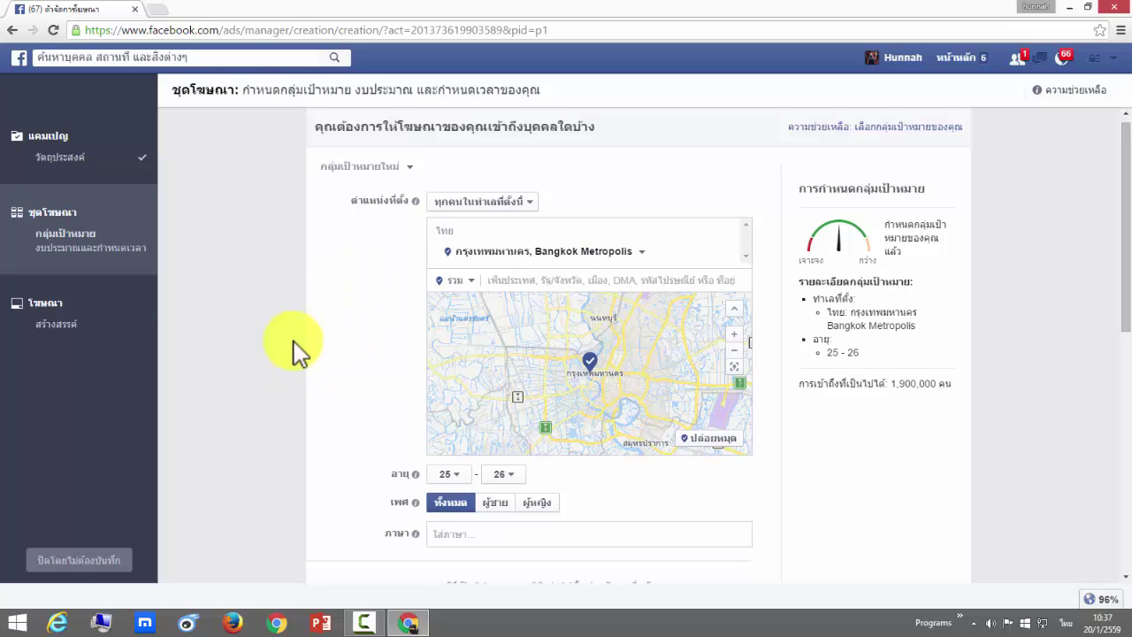
Step: Try targeting only men and only women to compare the reach, and return the gender setting to all
scroll(312, 330, "down", 1)
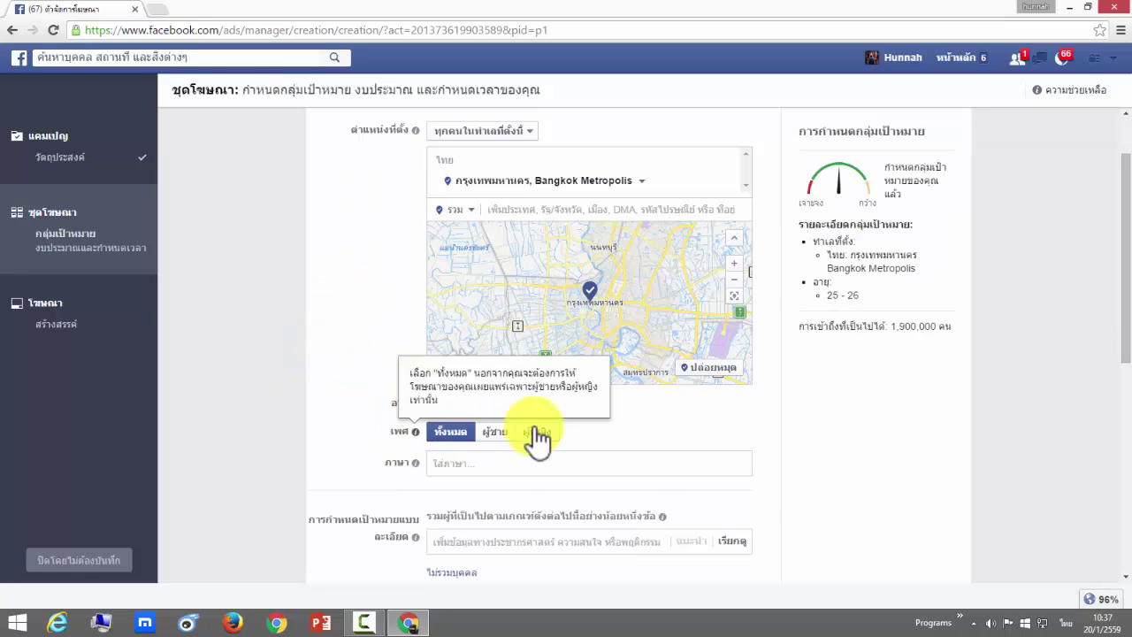
left_click(495, 433)
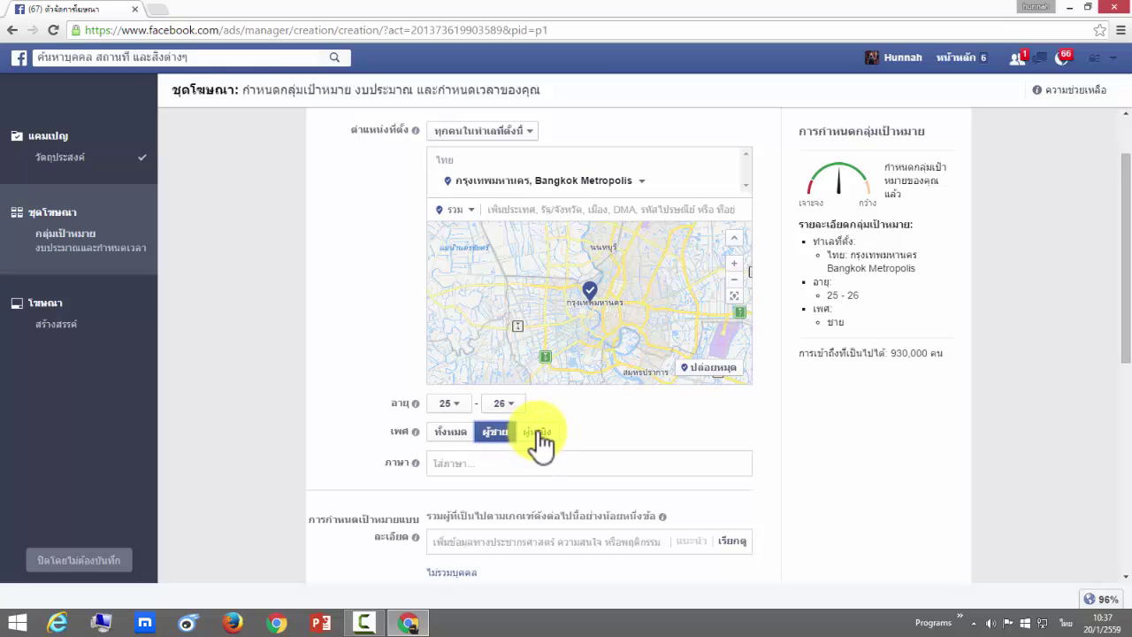
left_click(538, 433)
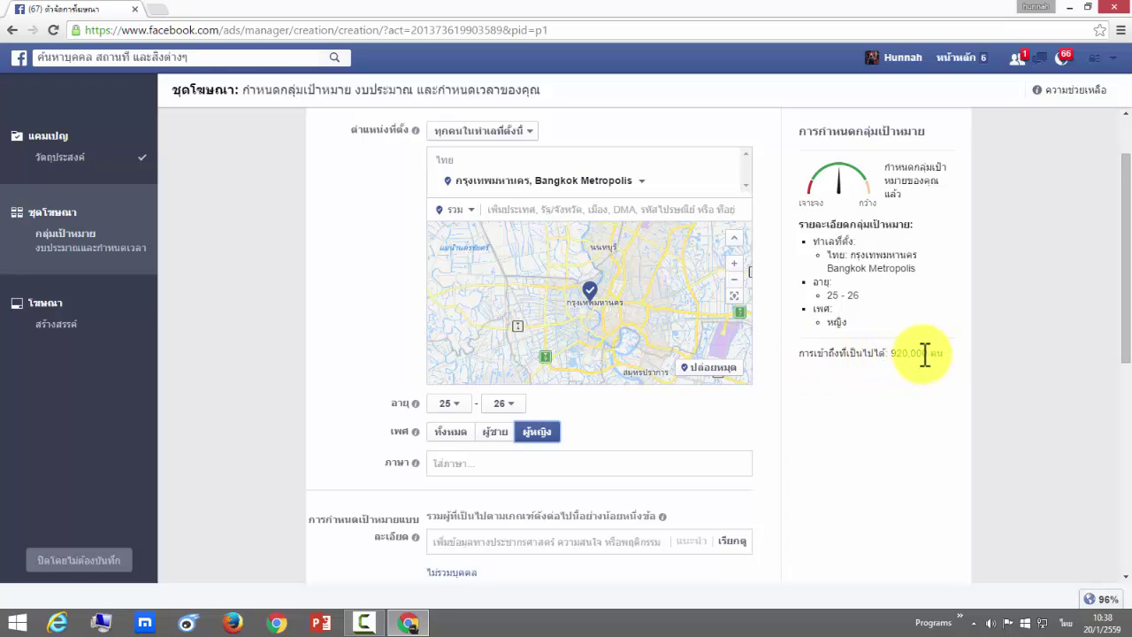
left_click(442, 433)
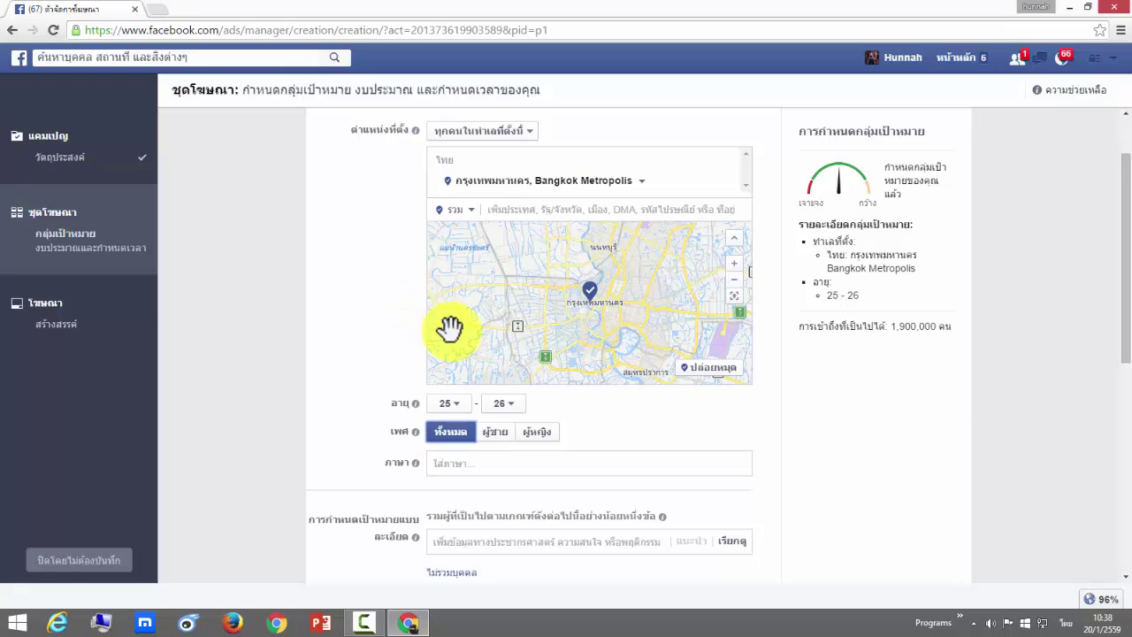
Step: Add Thai (ไทย) as the audience's language
left_click(456, 466)
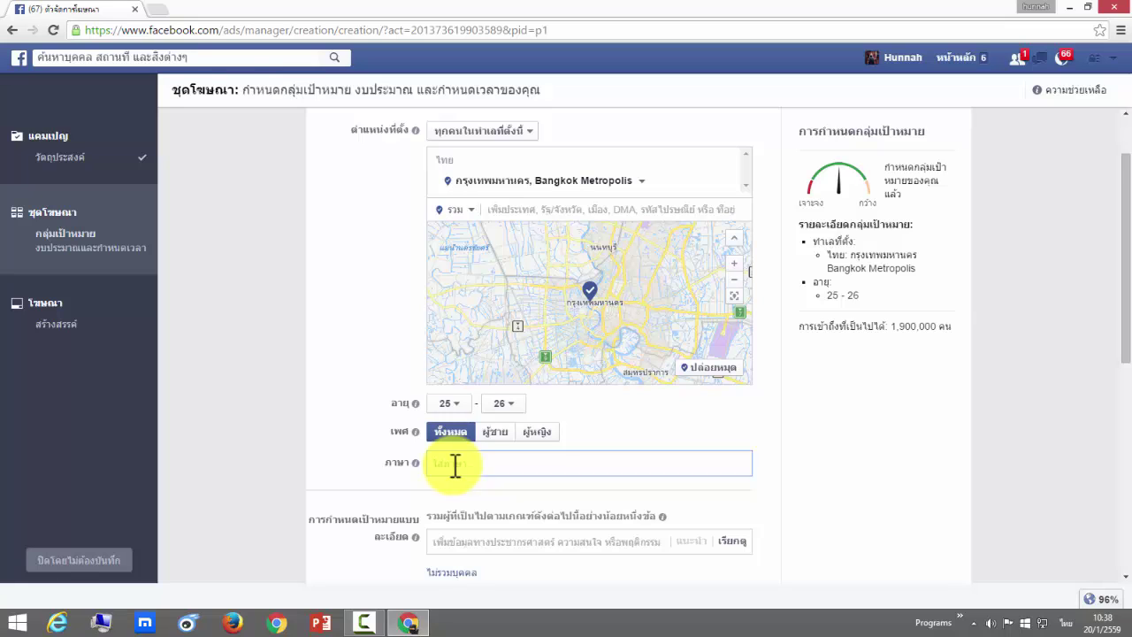
type("ไท")
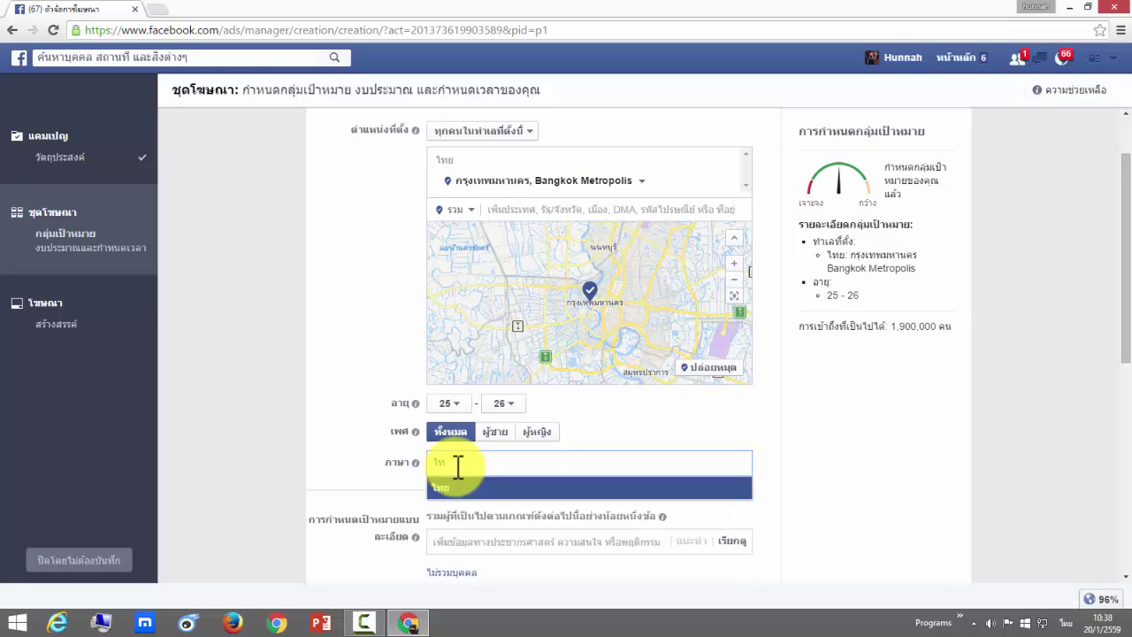
left_click(442, 488)
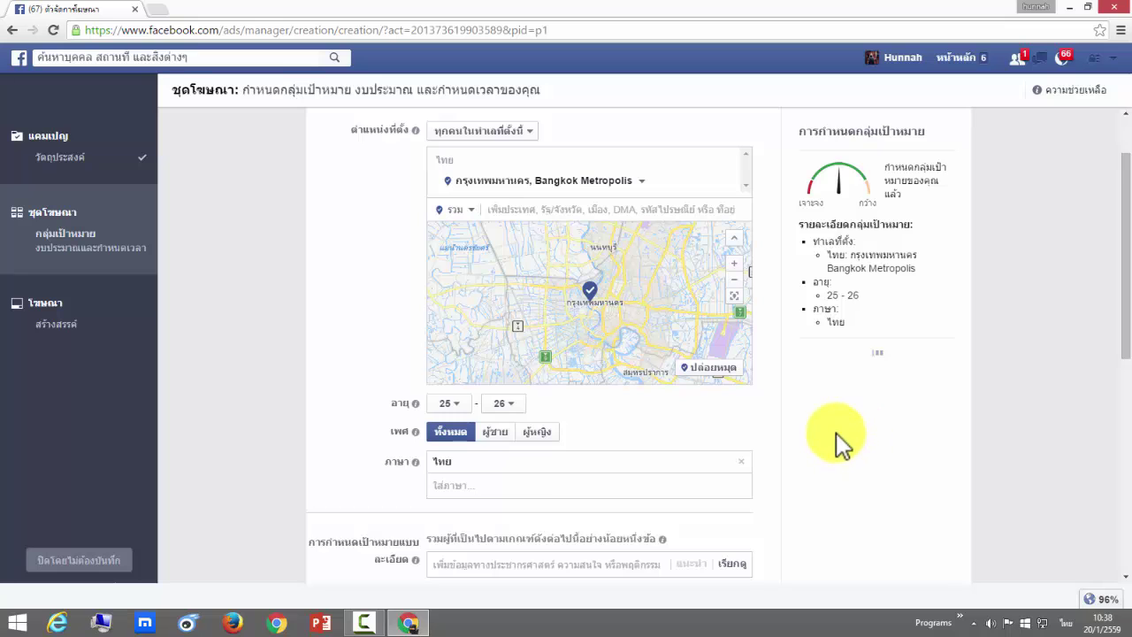
Step: Open the Interests (ความสนใจ) category in the audience's detailed targeting options
scroll(796, 438, "down", 2)
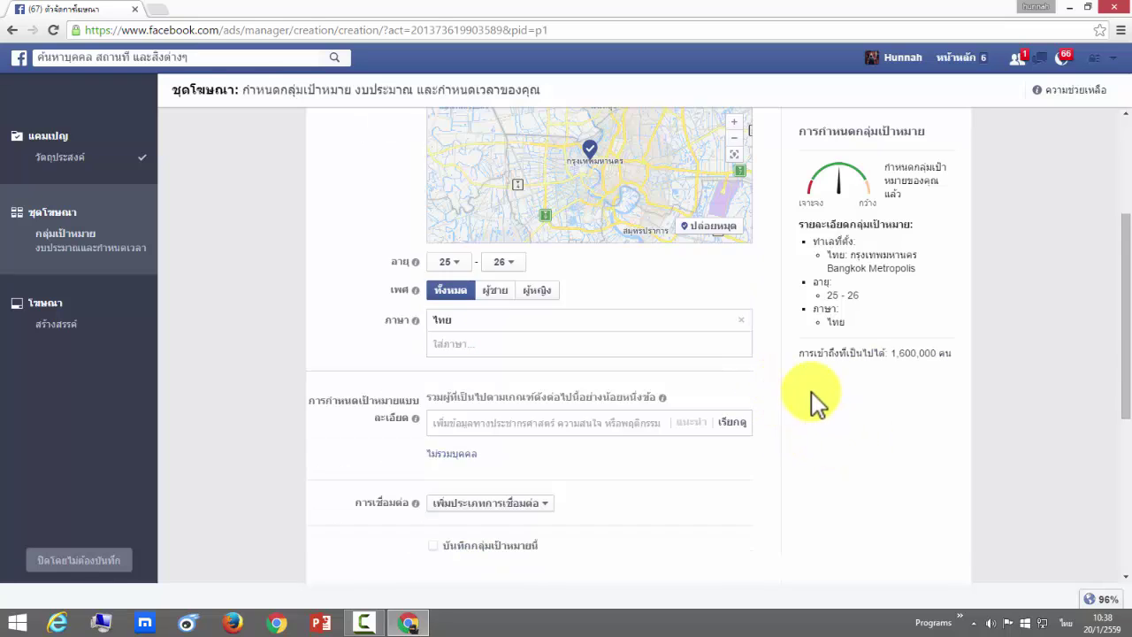
scroll(809, 391, "down", 1)
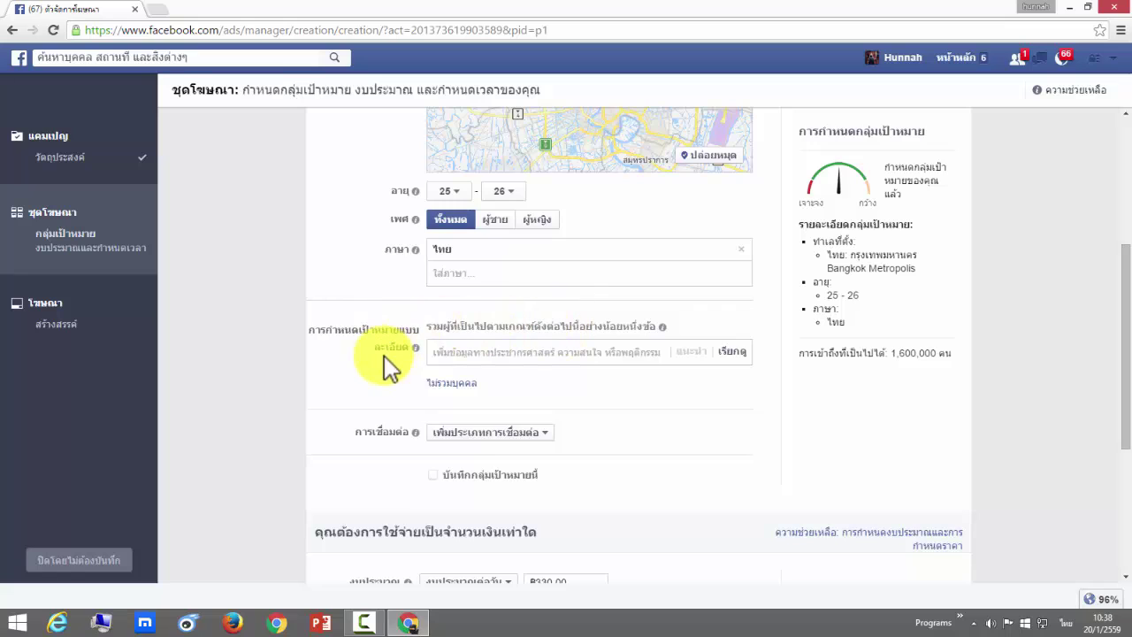
left_click(567, 354)
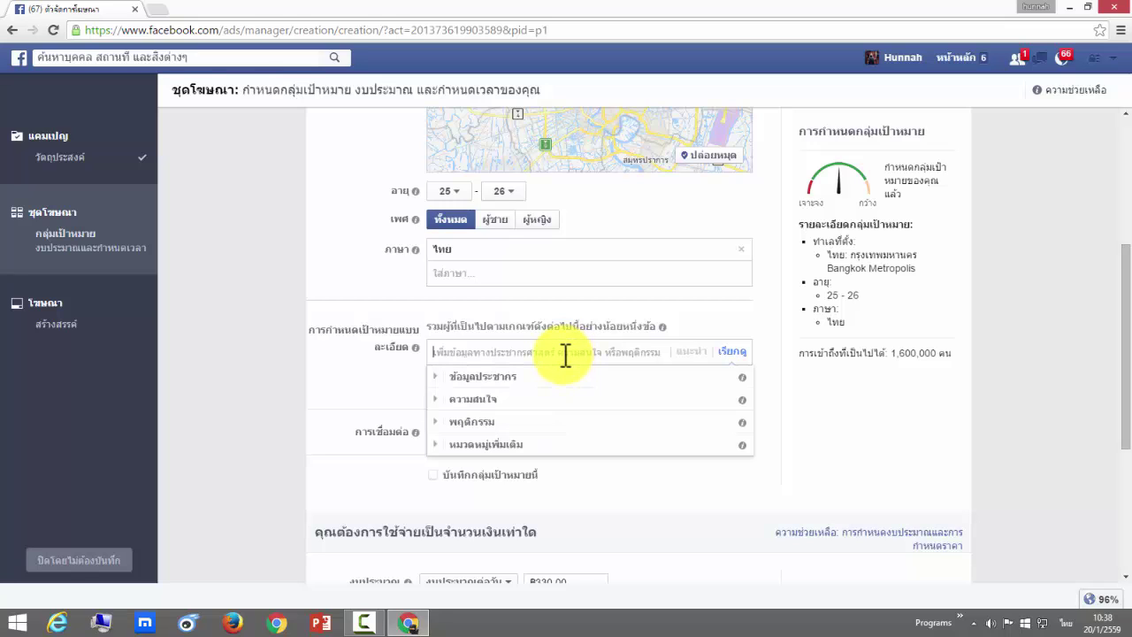
left_click(471, 400)
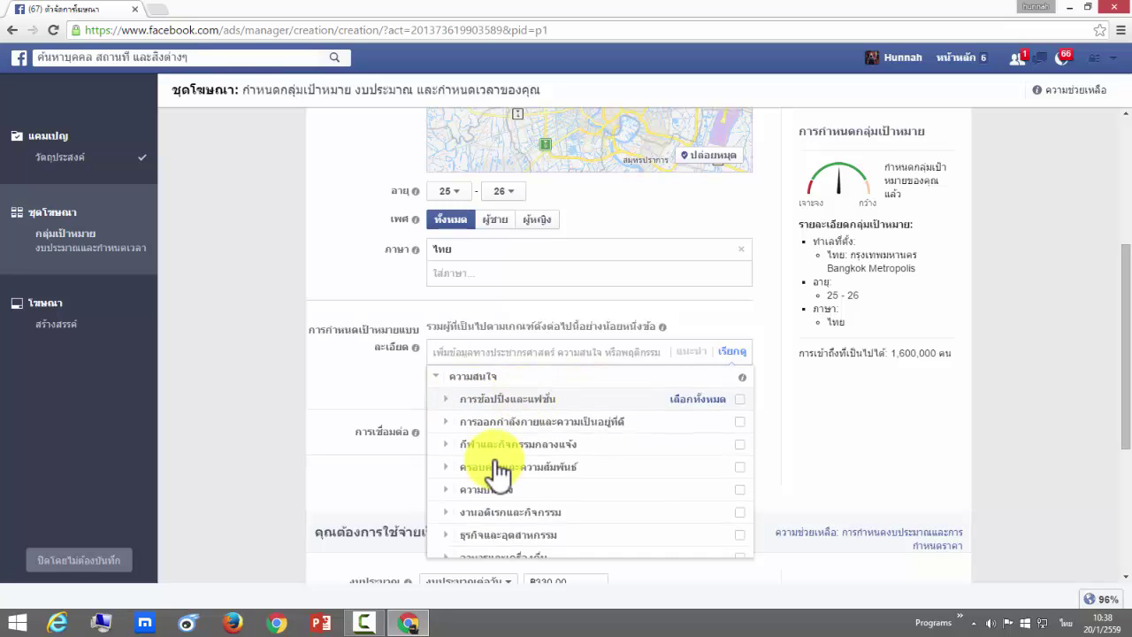
Step: Browse the interest categories, examining the computer (คอมพิวเตอร์) interests under Technology (เทคโนโลยี)
scroll(498, 466, "down", 1)
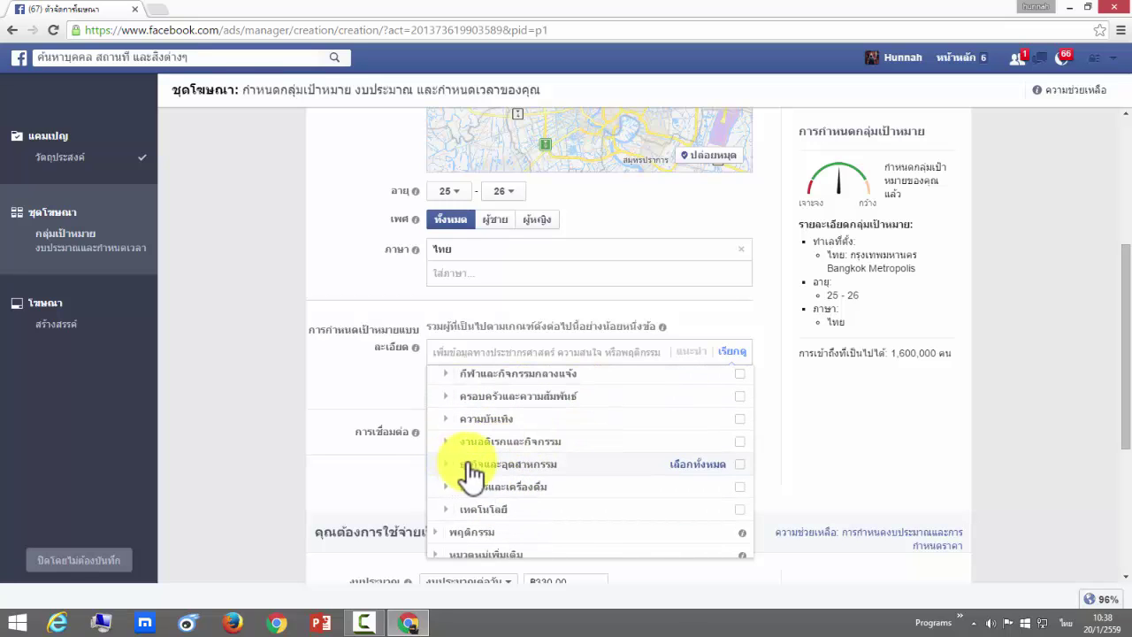
left_click(466, 513)
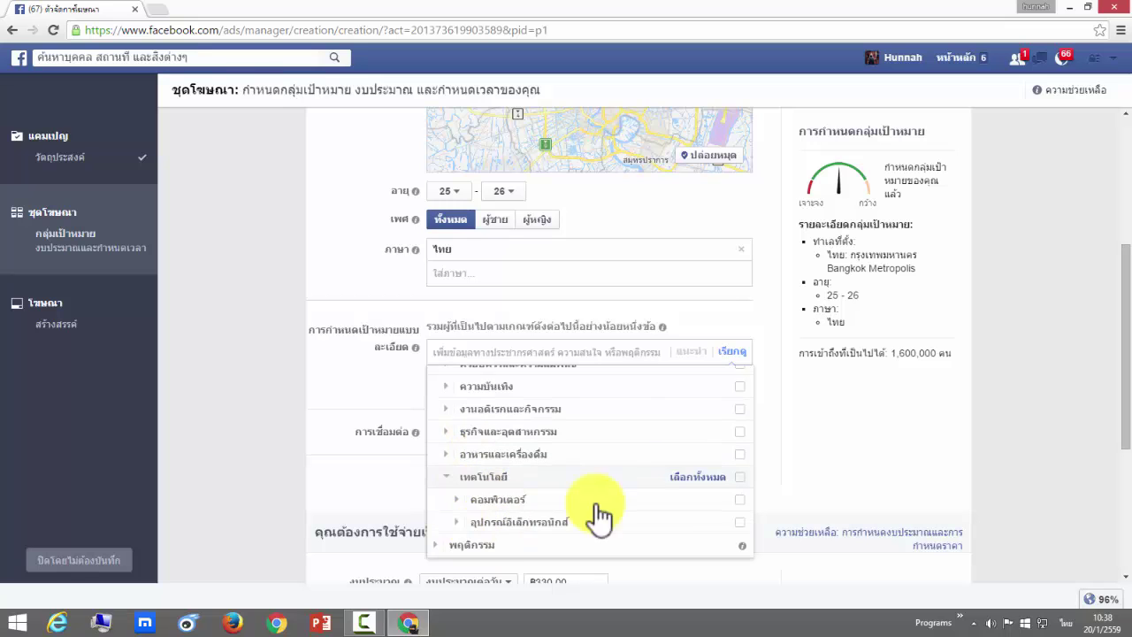
scroll(518, 493, "down", 1)
left_click(497, 482)
scroll(566, 469, "down", 3)
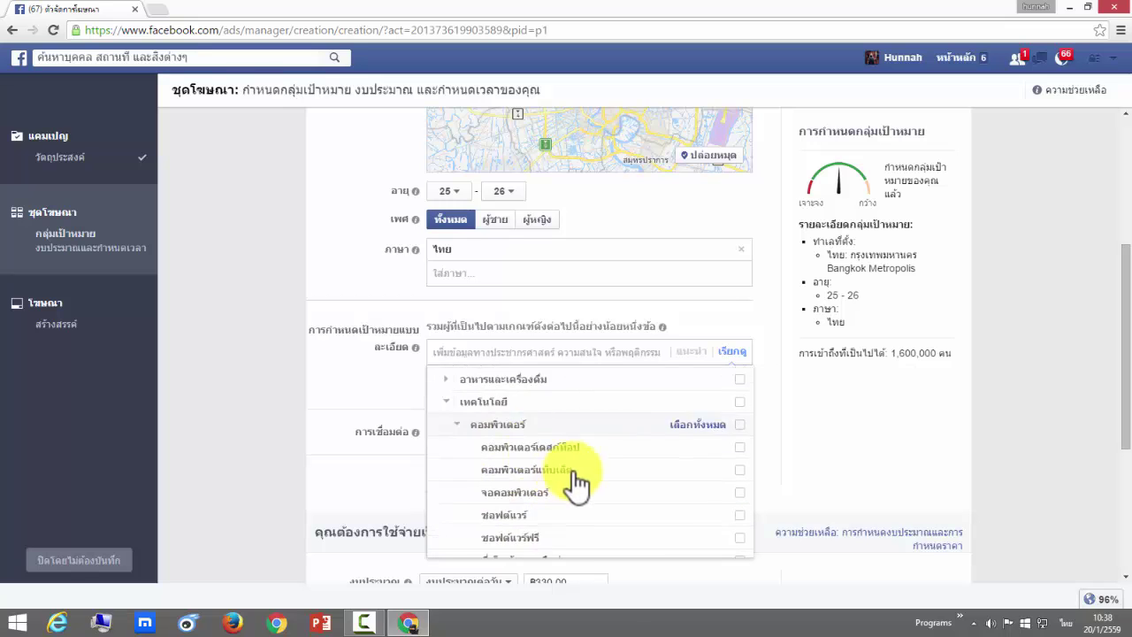
scroll(518, 482, "up", 2)
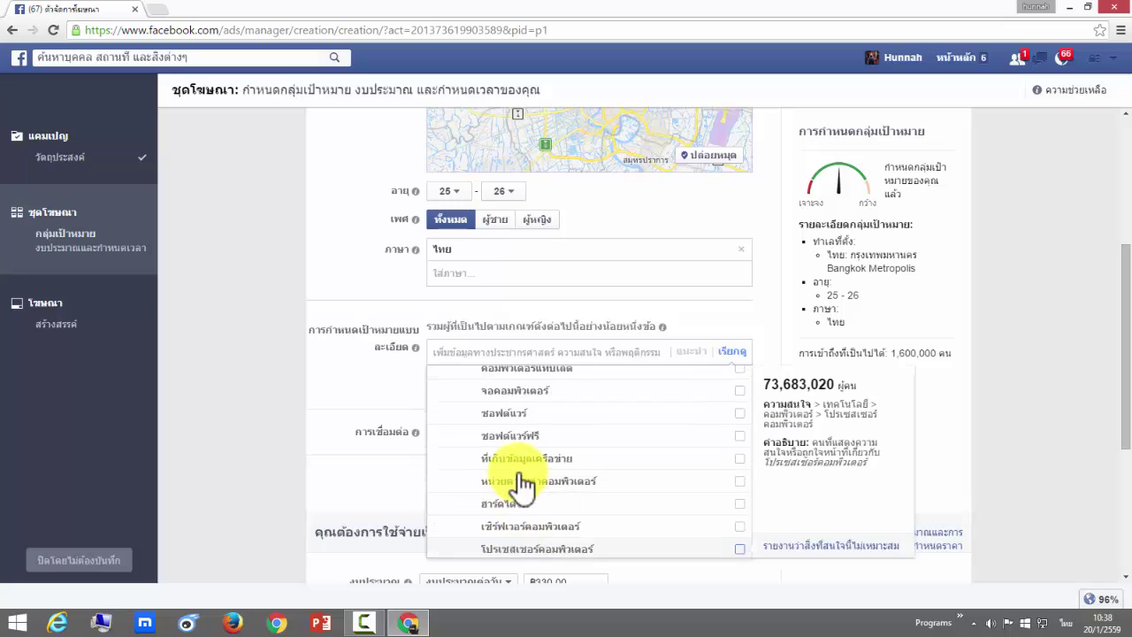
scroll(508, 431, "up", 5)
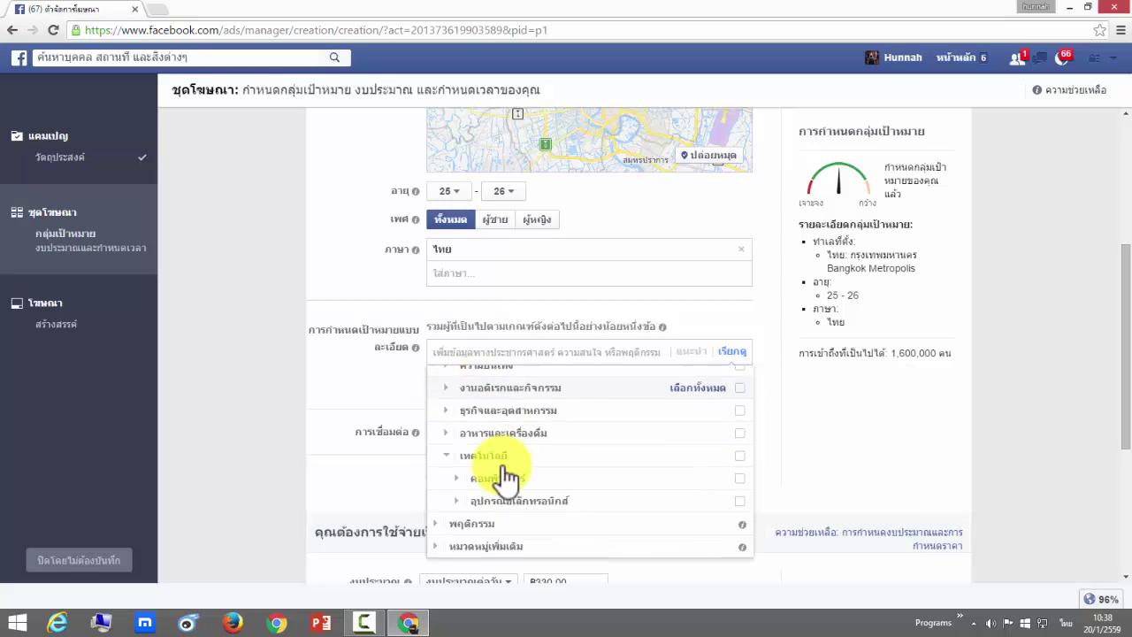
scroll(450, 528, "up", 3)
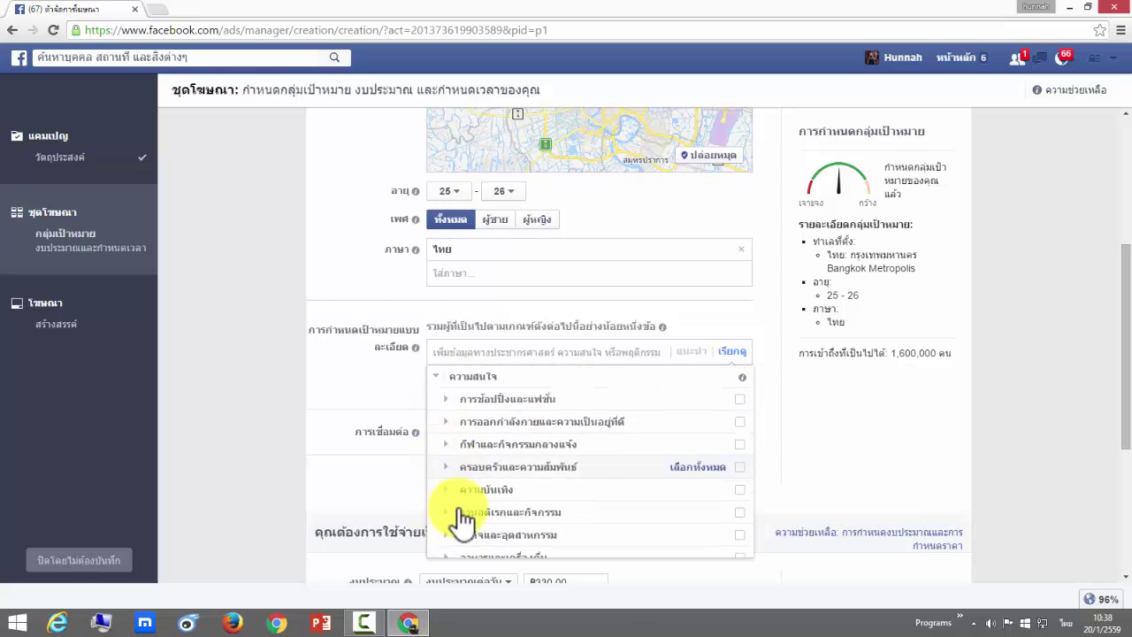
Step: Add the Marketing (การตลาด) and Advertising (การโฆษณา) interests from Business and industry (ธุรกิจและอุตสาหกรรม)
left_click(450, 541)
scroll(566, 491, "down", 3)
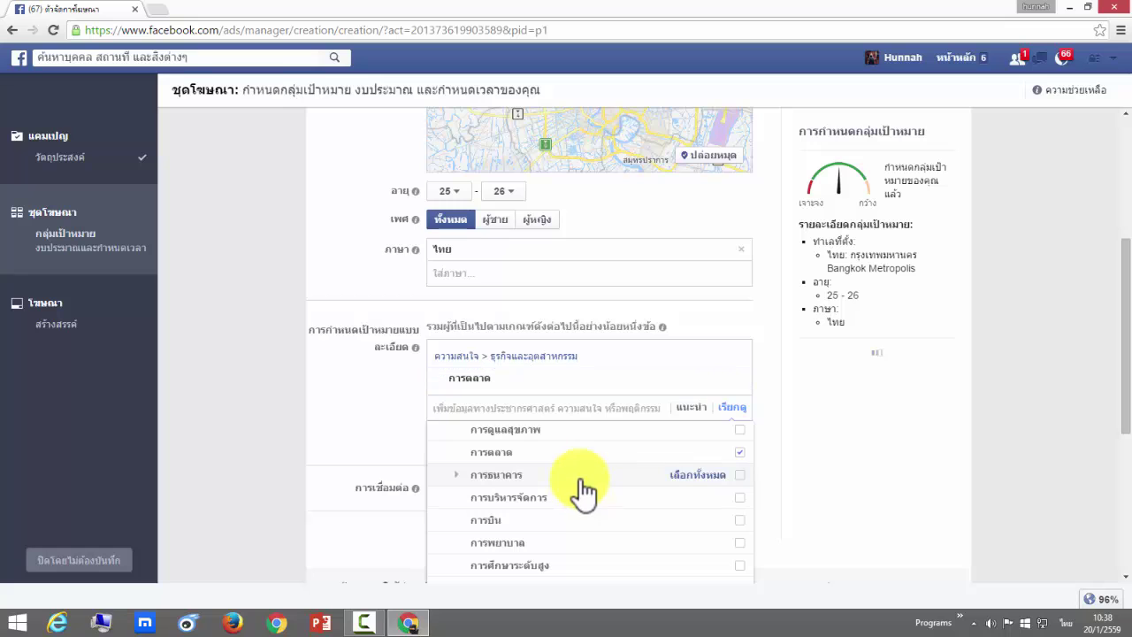
scroll(580, 495, "down", 3)
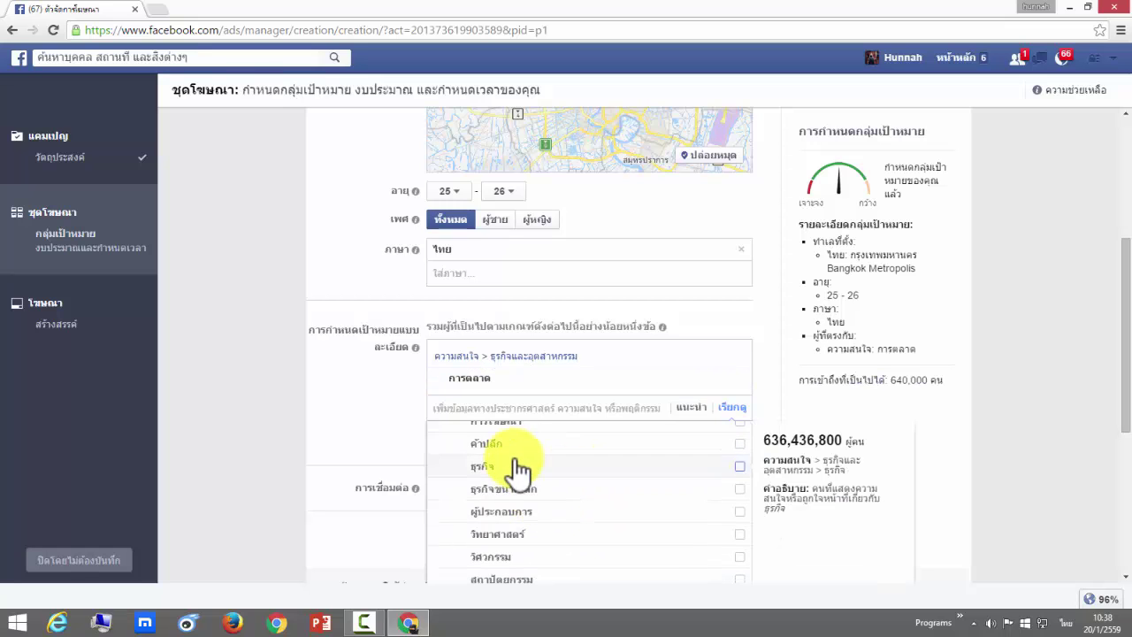
left_click(679, 493)
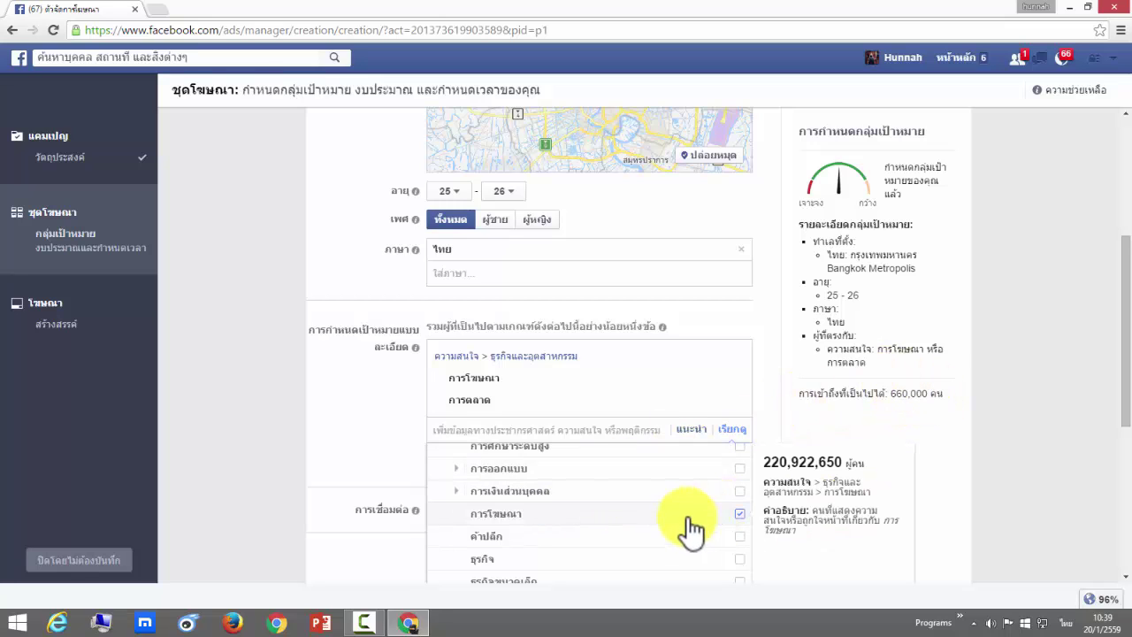
Step: Add the Small business (ธุรกิจขนาดเล็ก) interest and close the interest list
scroll(672, 526, "up", 1)
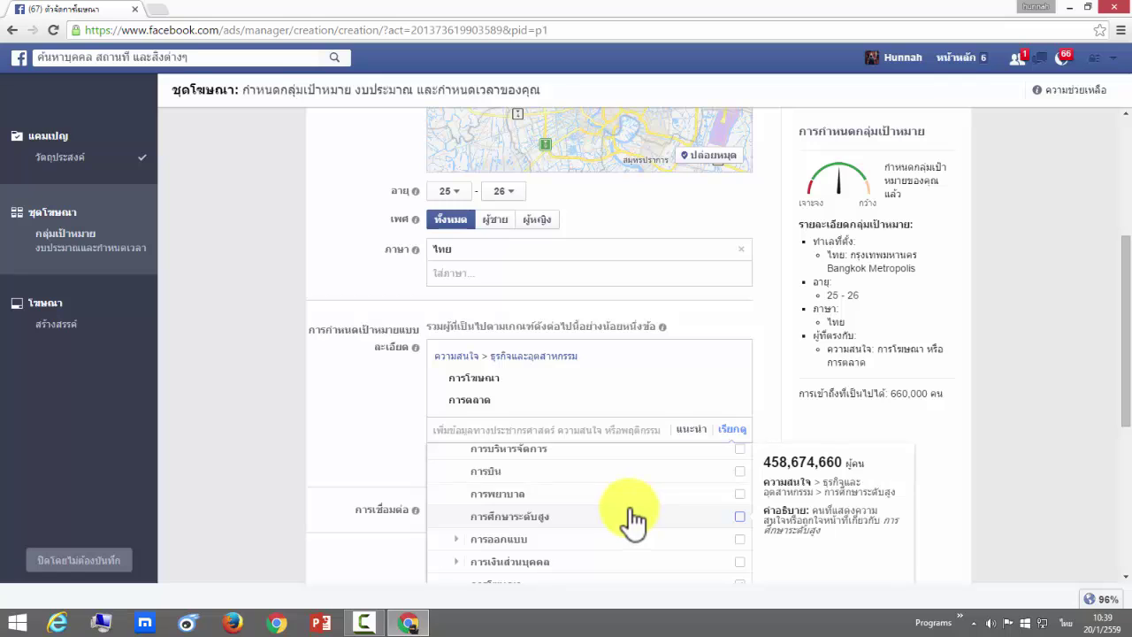
scroll(626, 522, "down", 3)
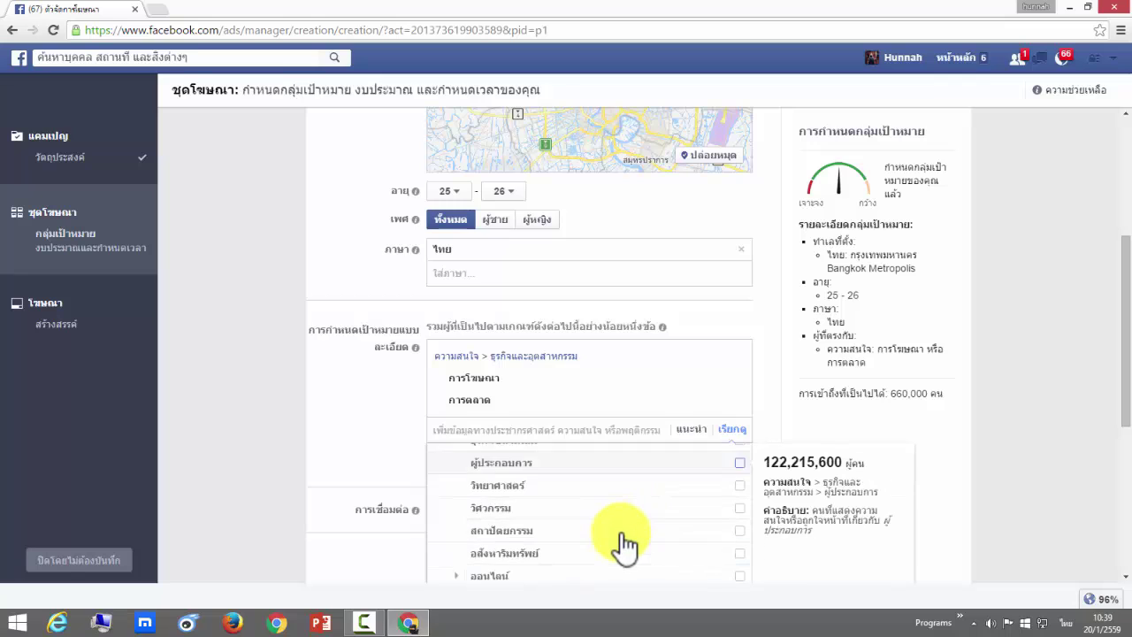
left_click(739, 512)
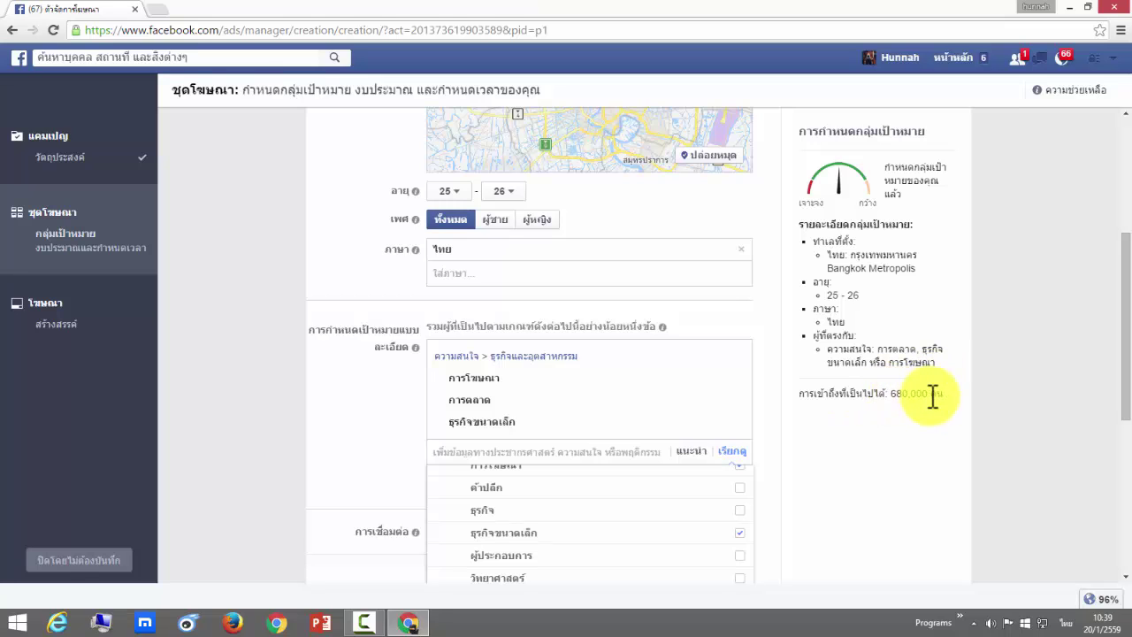
scroll(785, 337, "down", 1)
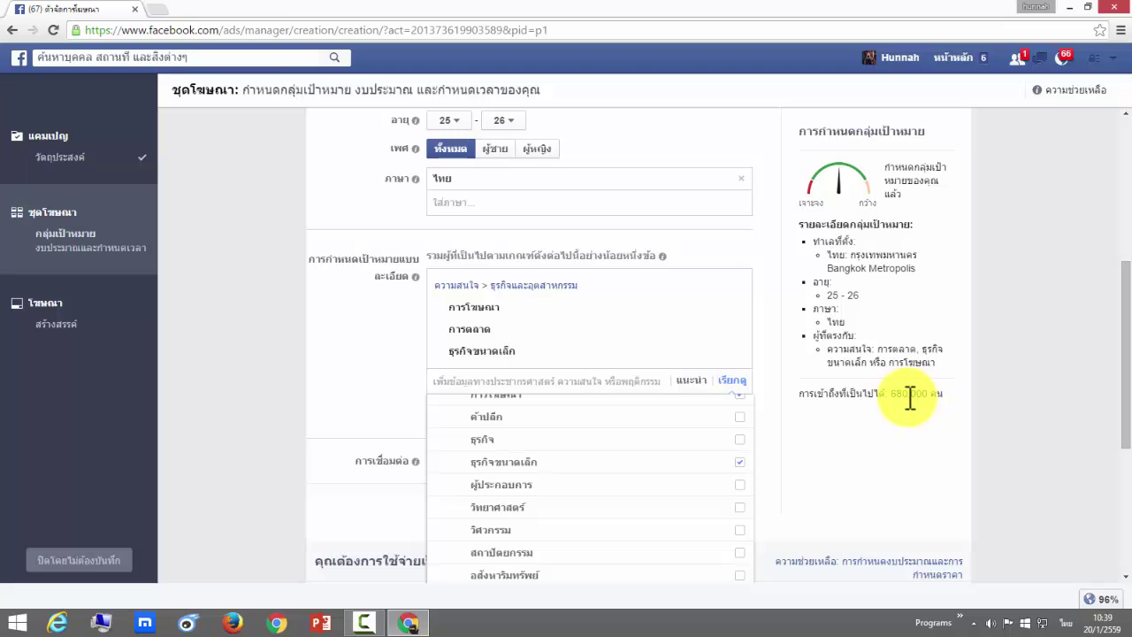
scroll(788, 372, "down", 3)
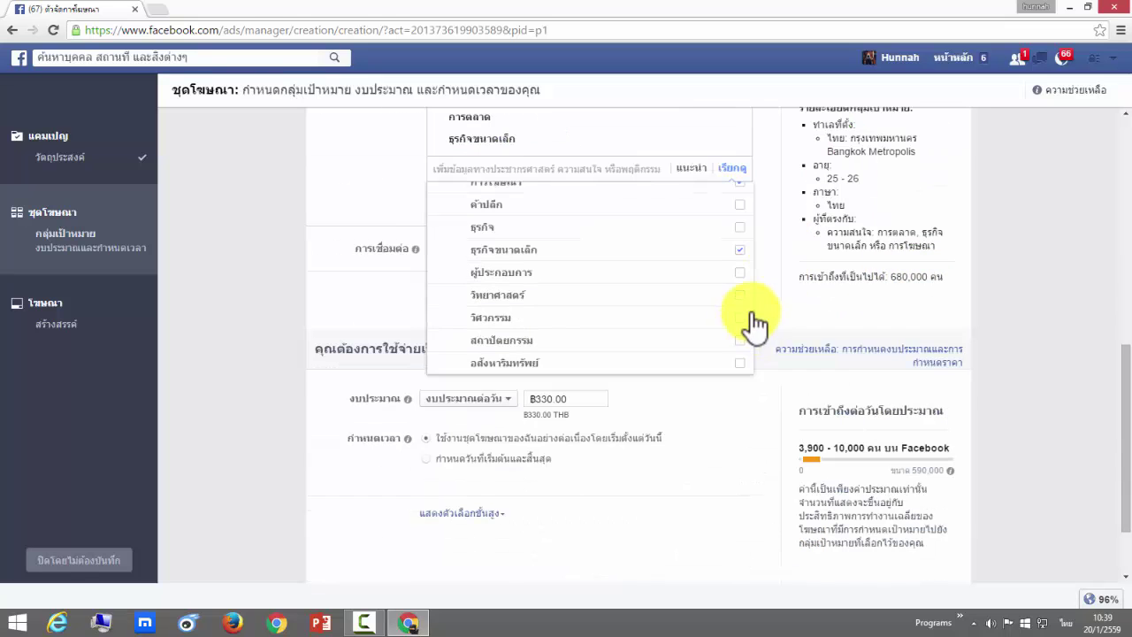
left_click(348, 226)
Step: Review the details and audience sizes of the three selected business interests
scroll(372, 274, "up", 1)
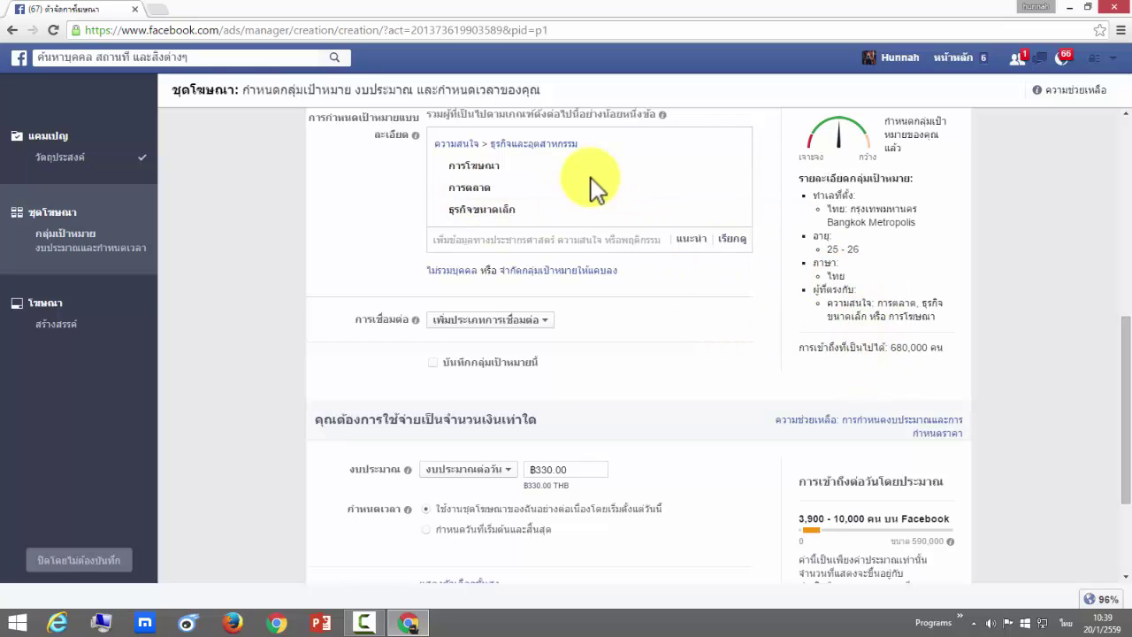
mouse_move(571, 188)
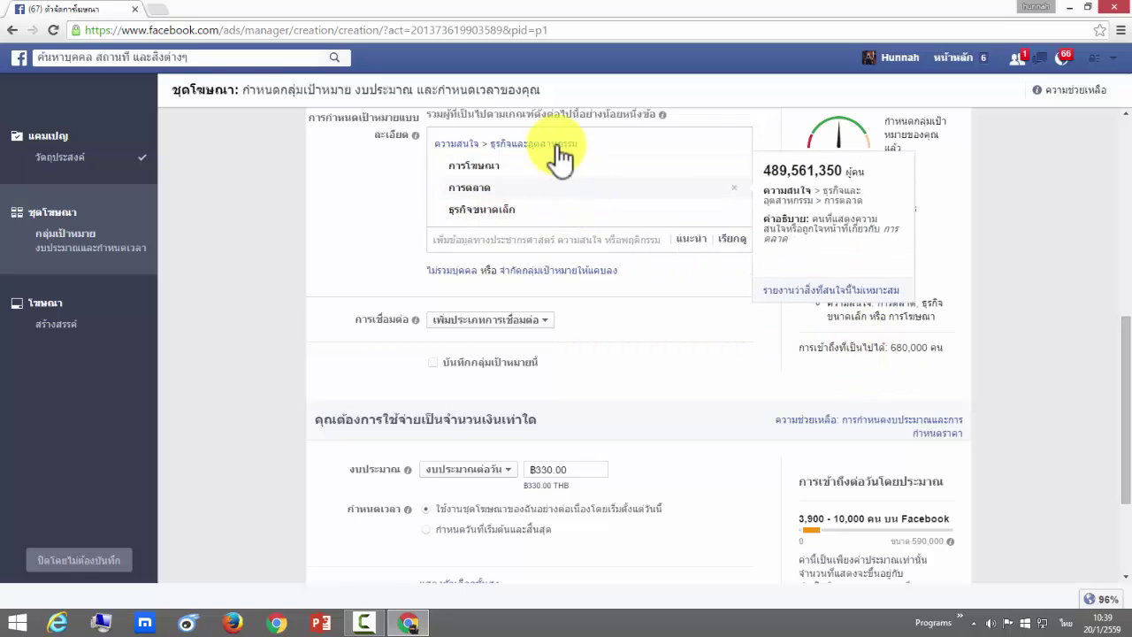
mouse_move(566, 213)
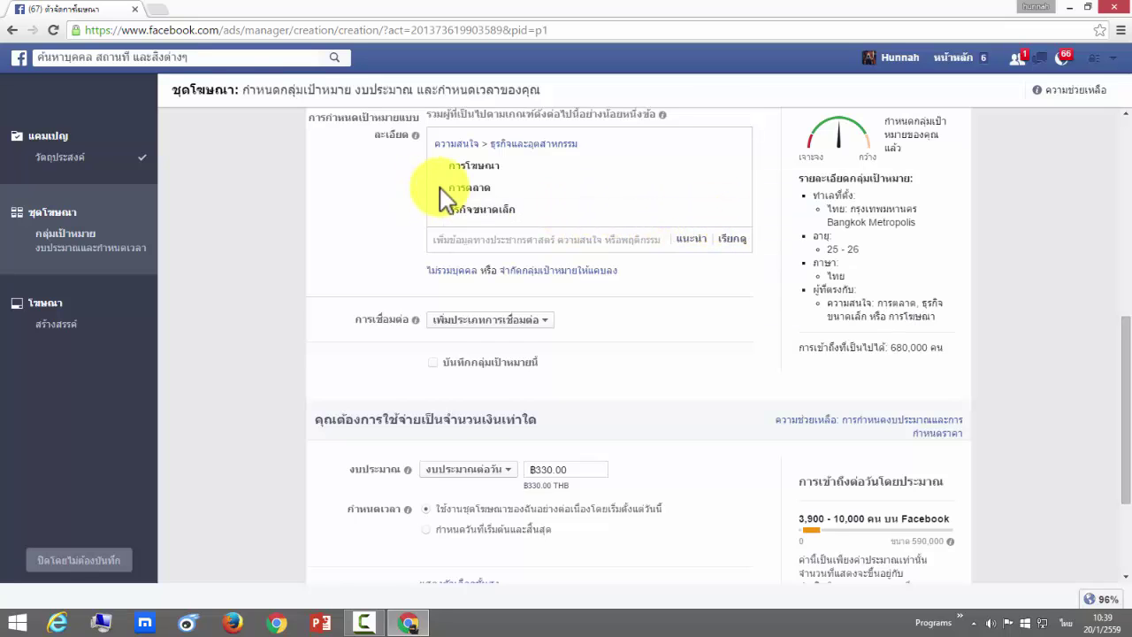
mouse_move(490, 185)
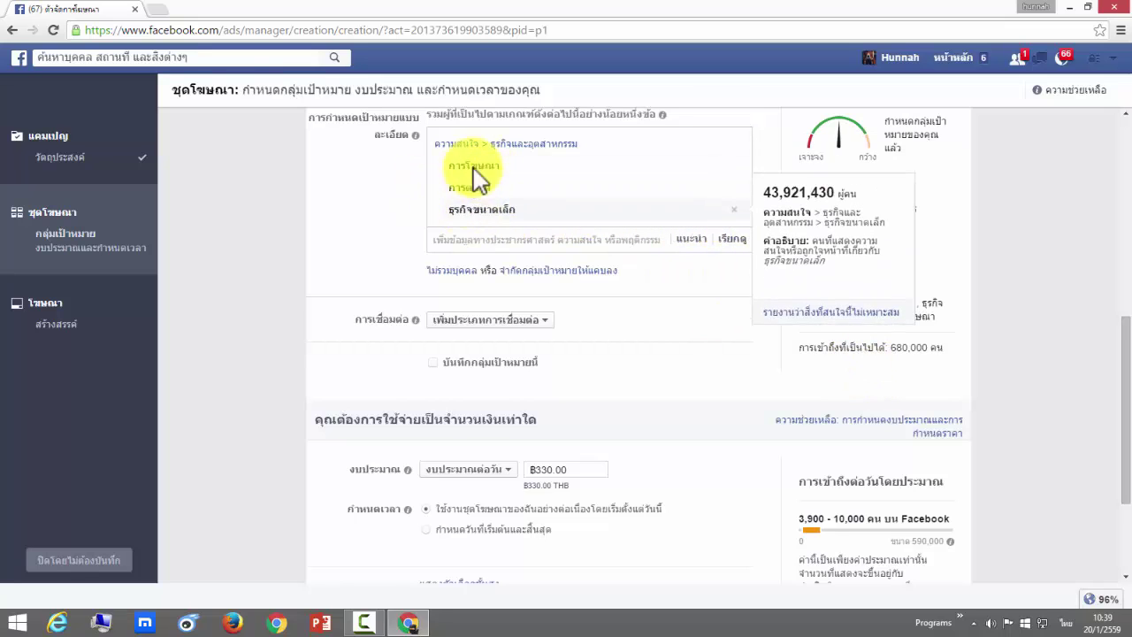
scroll(274, 243, "up", 2)
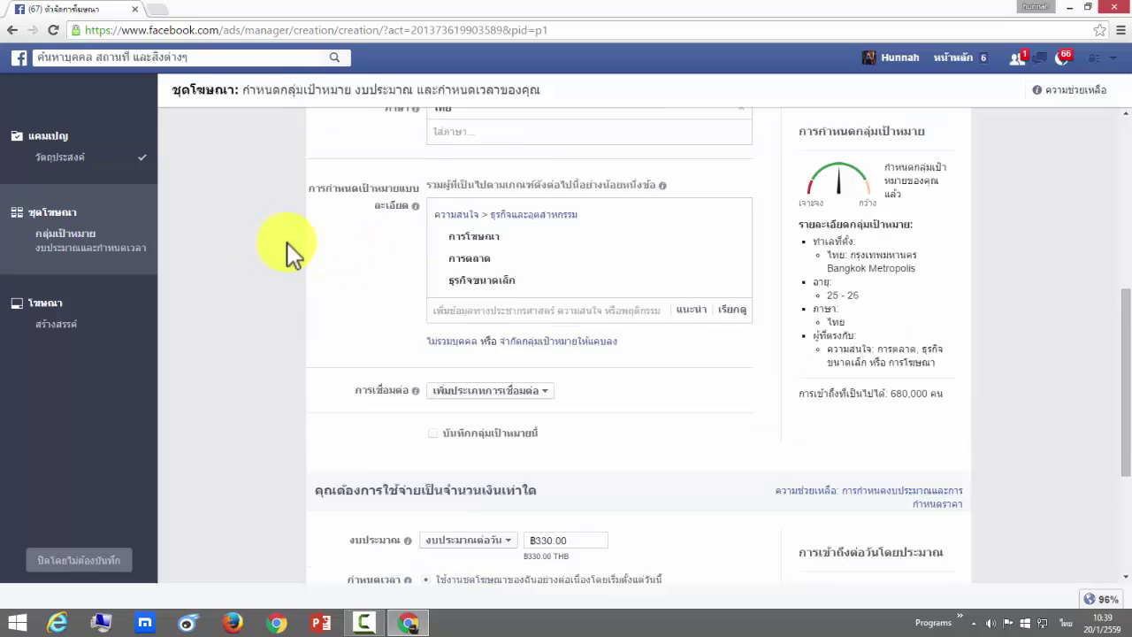
mouse_move(513, 310)
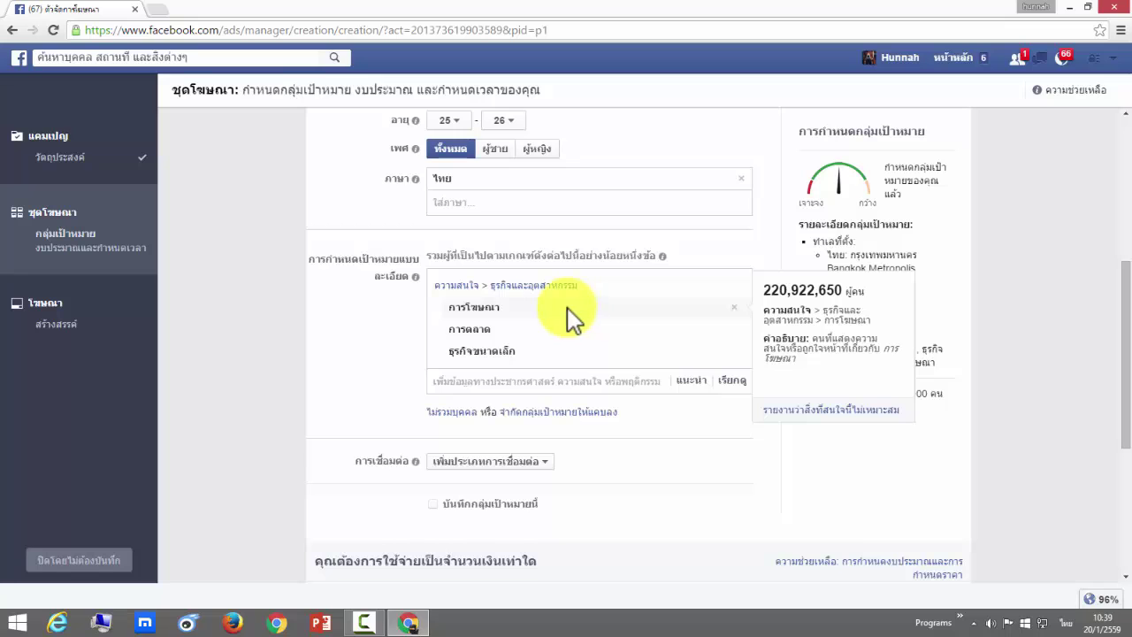
mouse_move(480, 329)
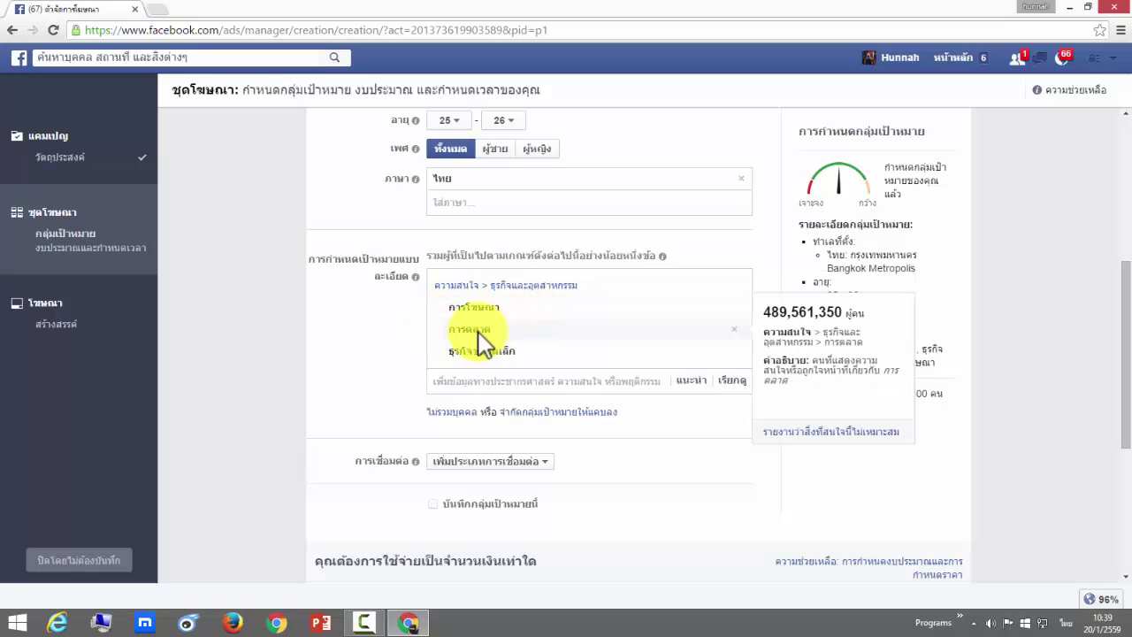
mouse_move(529, 350)
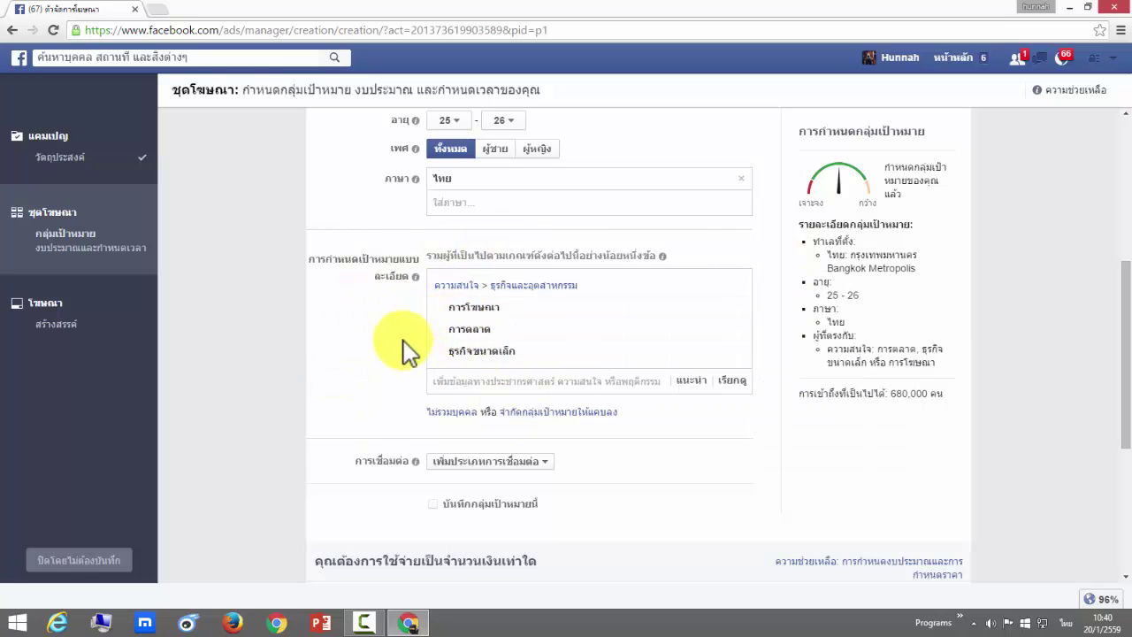
Step: Check the available connection types for the audience without choosing one
scroll(390, 354, "down", 1)
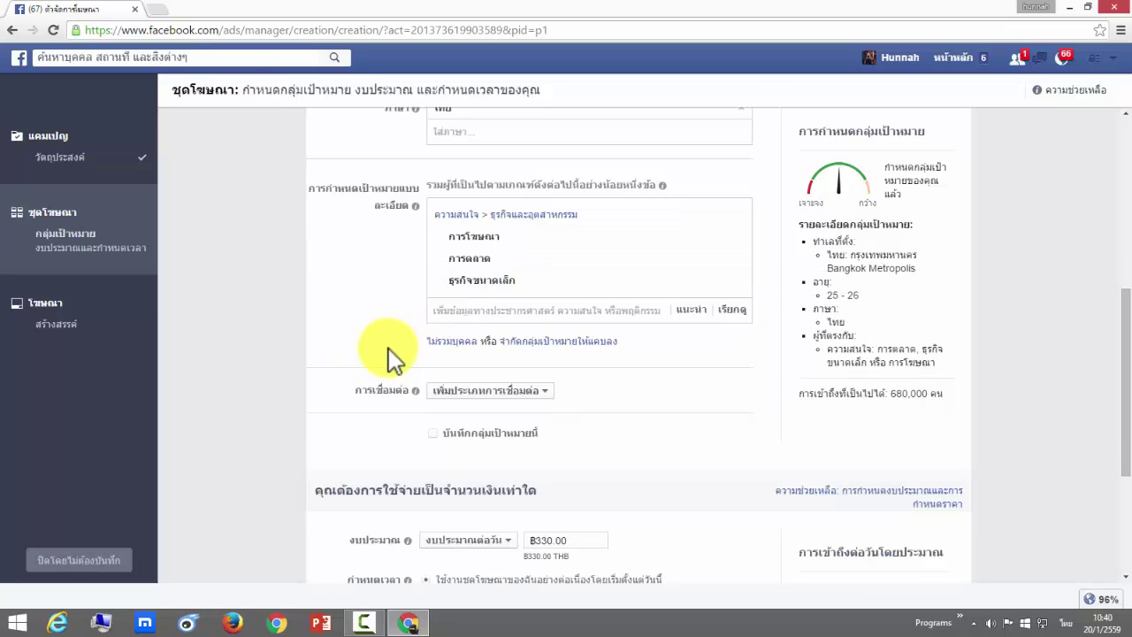
scroll(387, 358, "down", 1)
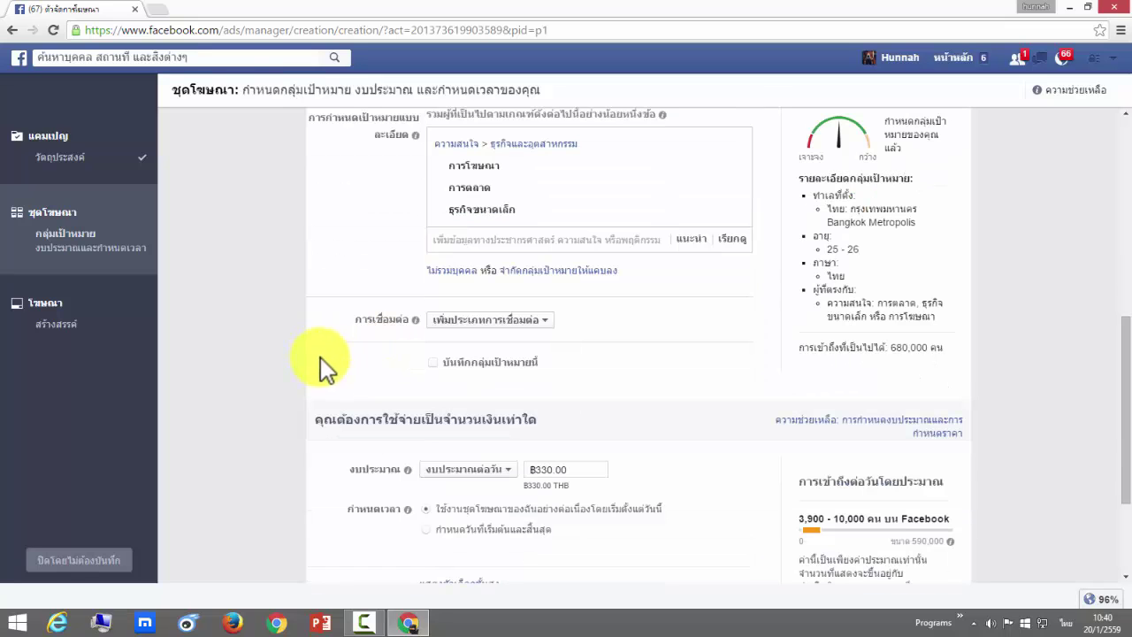
left_click(538, 324)
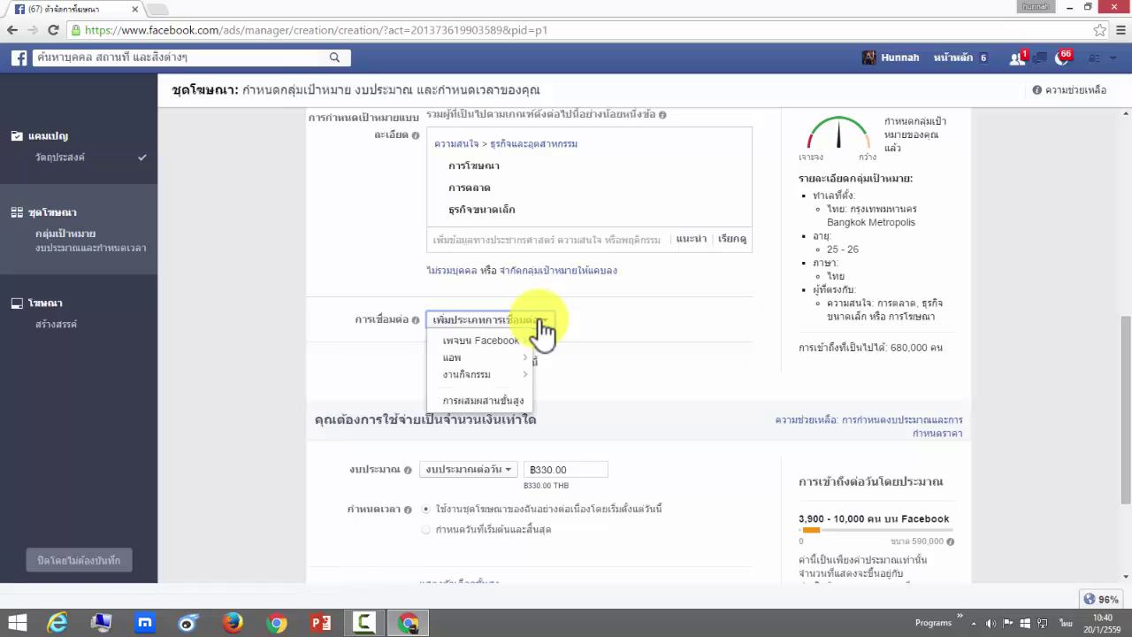
left_click(361, 295)
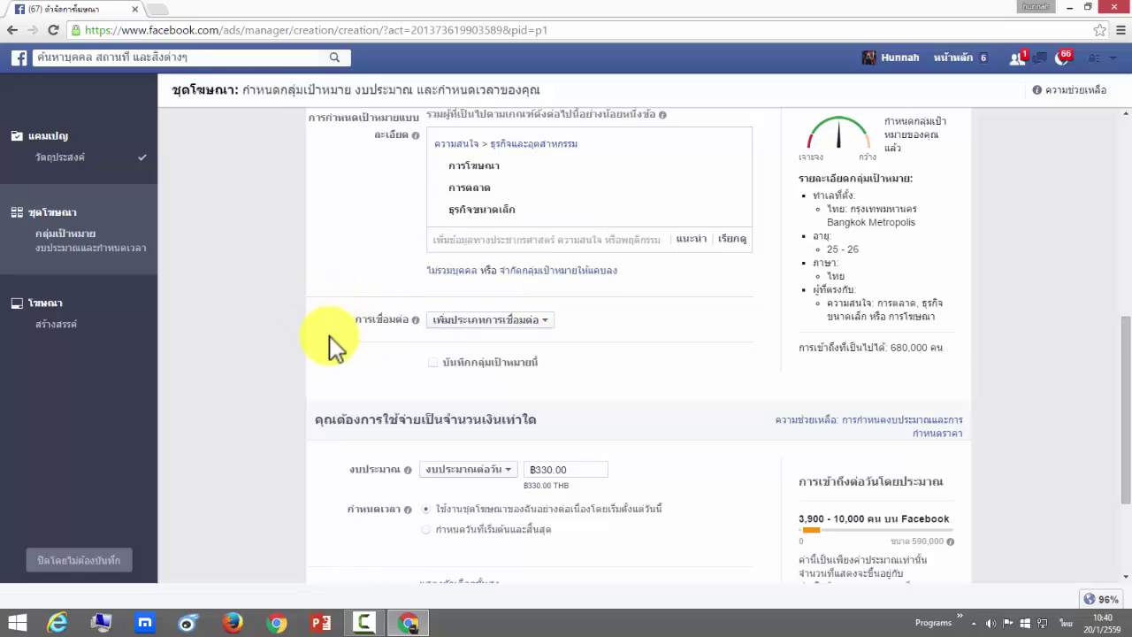
Step: Keep the budget type as daily (งบประมาณต่อวัน) and set the amount to ฿100
scroll(334, 347, "down", 1)
scroll(342, 354, "down", 1)
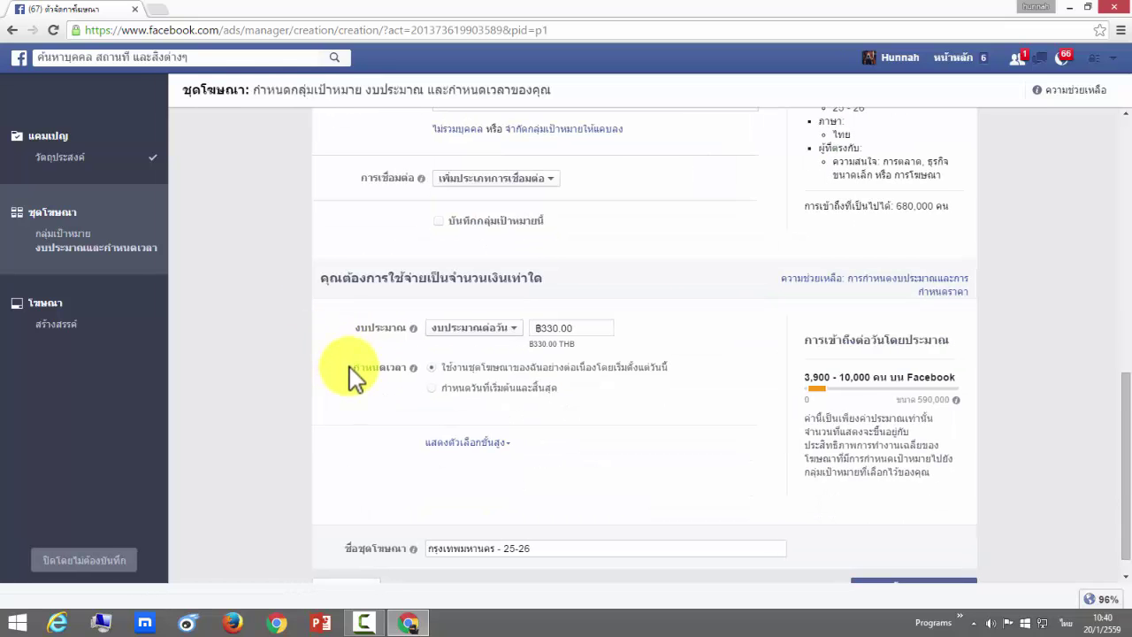
left_click(516, 342)
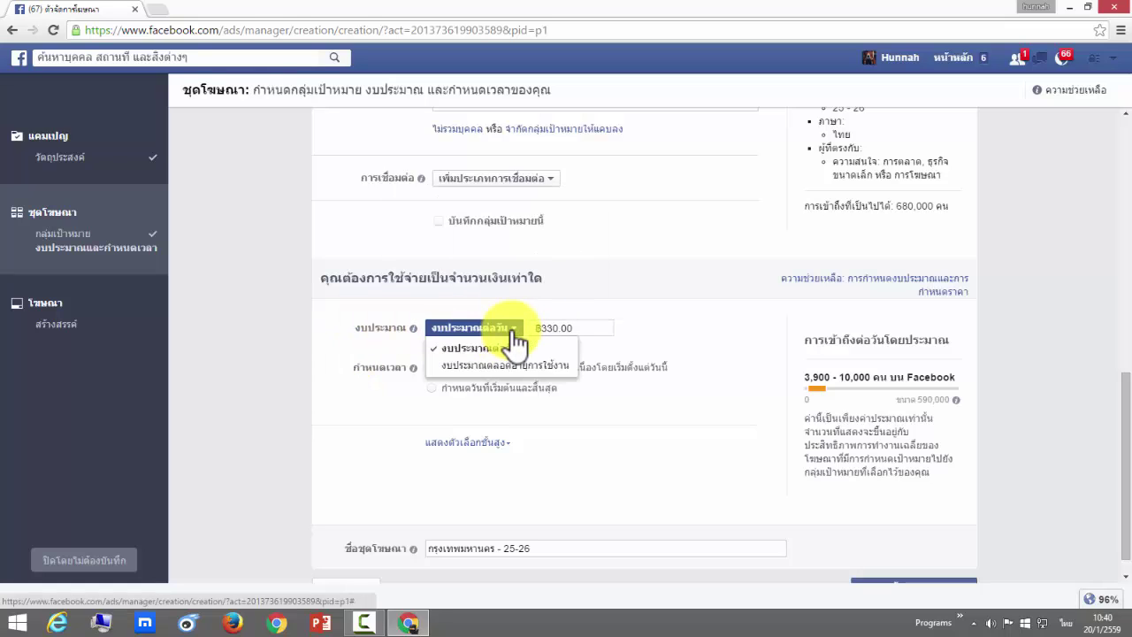
left_click(445, 349)
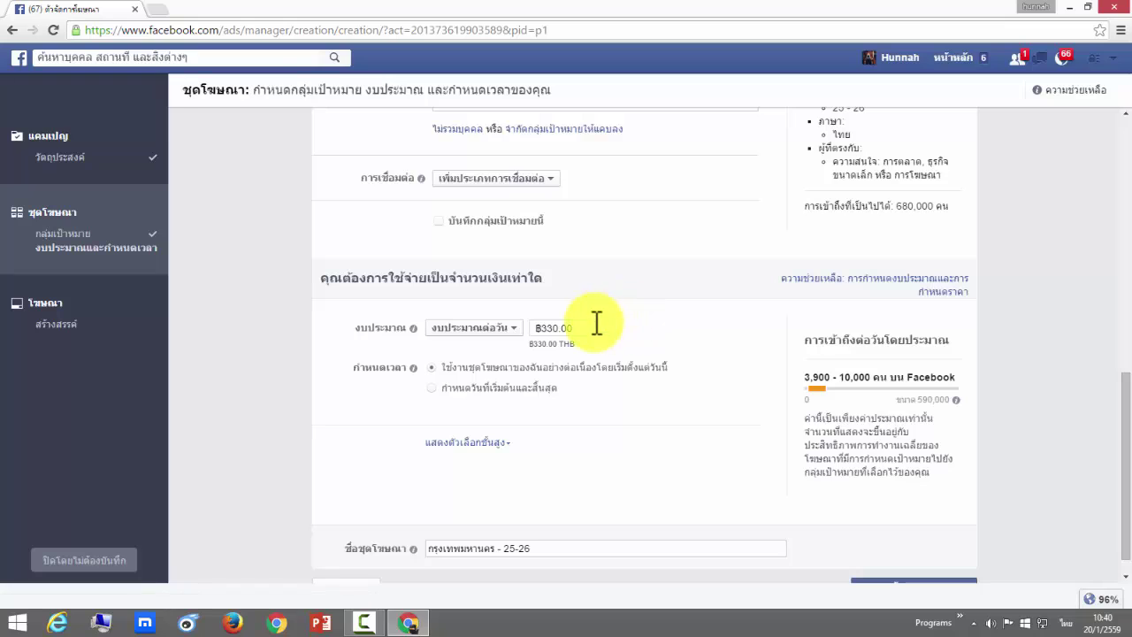
left_click_drag(600, 328, 397, 326)
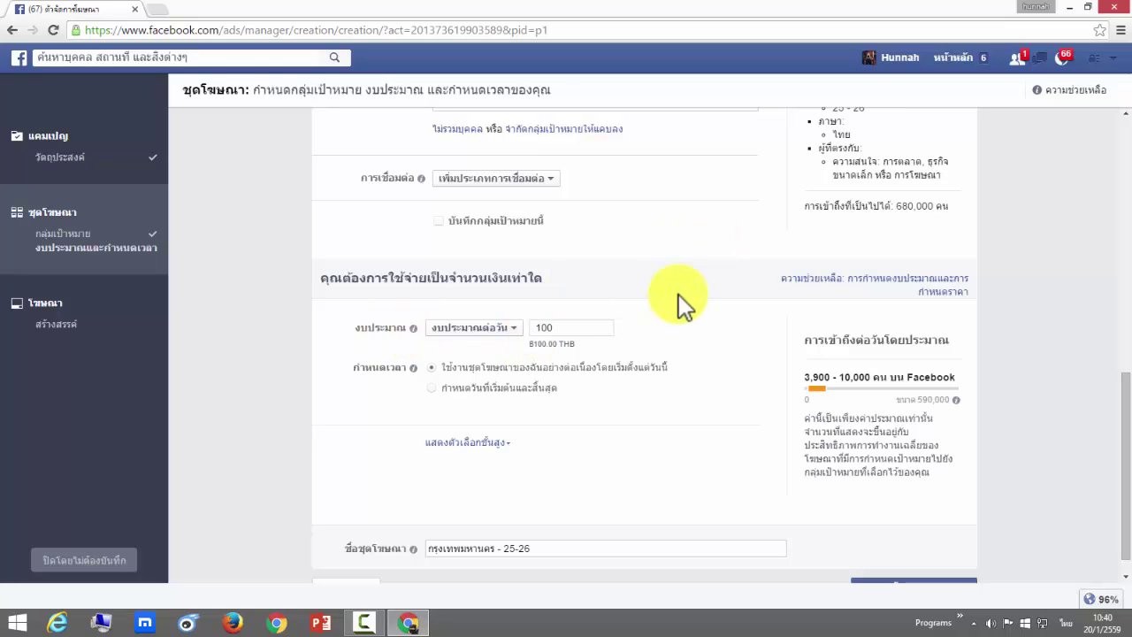
left_click(744, 317)
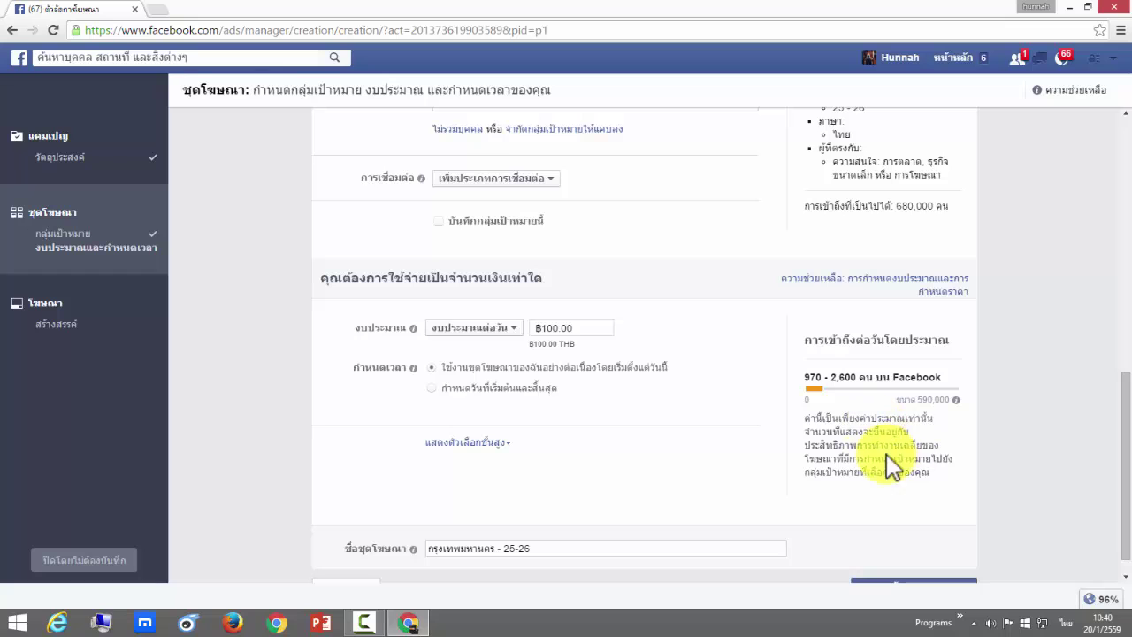
Step: Switch the ad set schedule to specific start and end dates, keeping the 20/1/2016 start and setting the end to 21/2/2016
left_click_drag(1127, 455, 1124, 434)
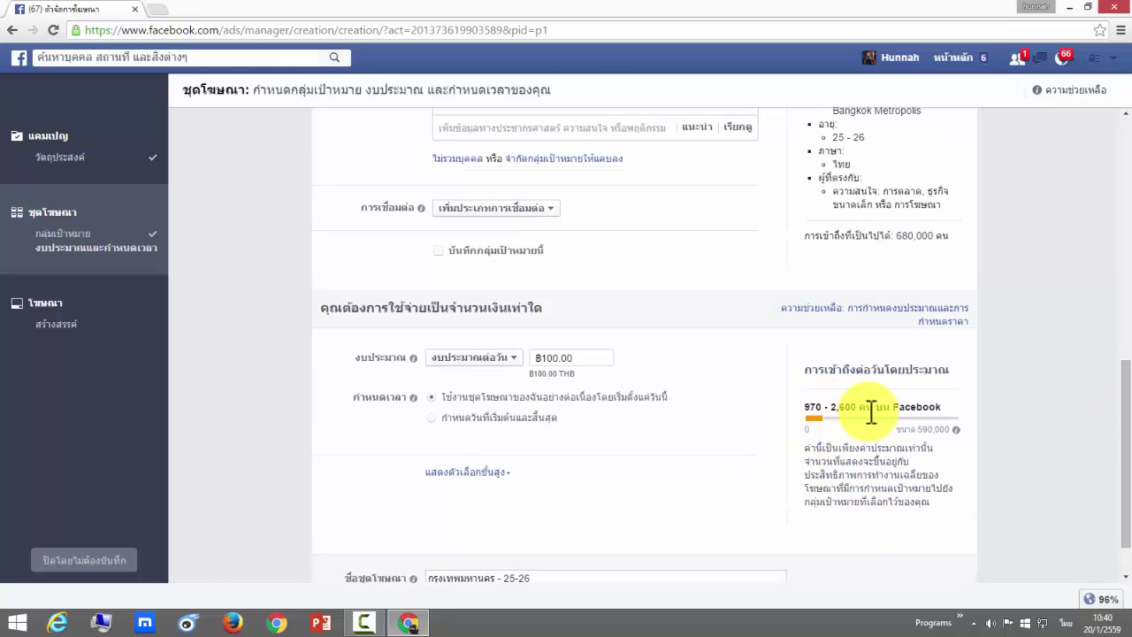
scroll(264, 408, "down", 2)
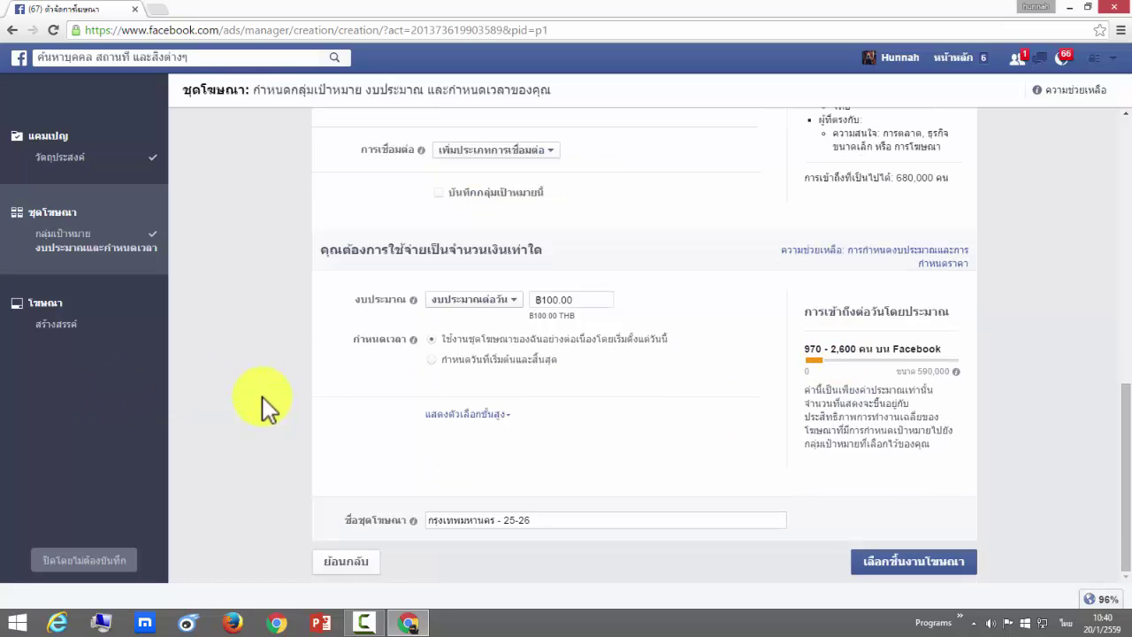
left_click(435, 363)
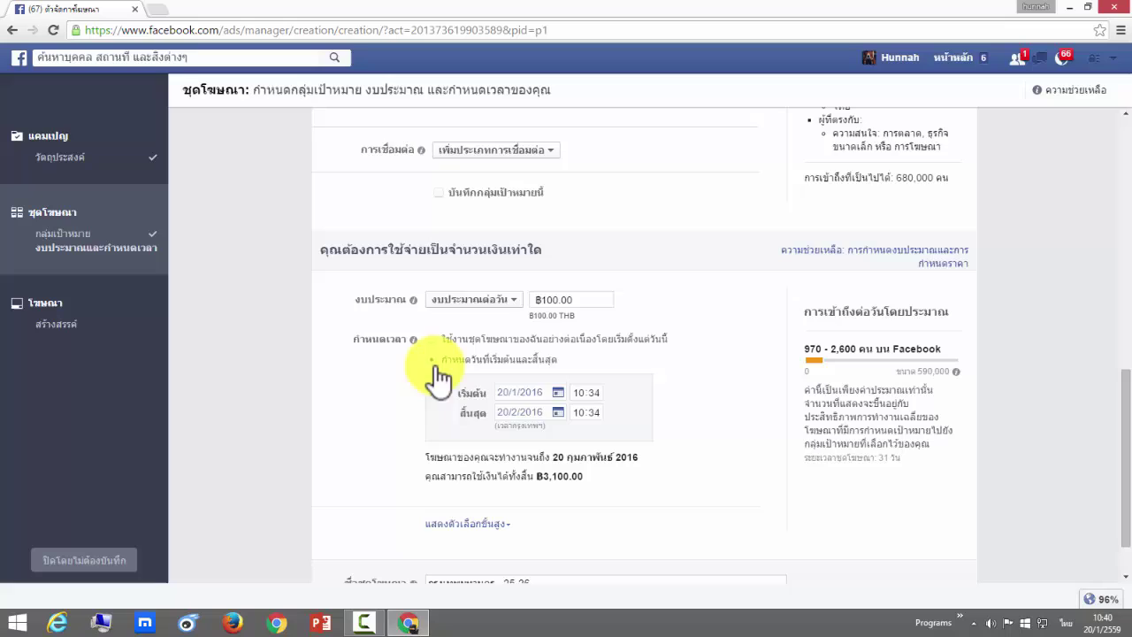
left_click(529, 394)
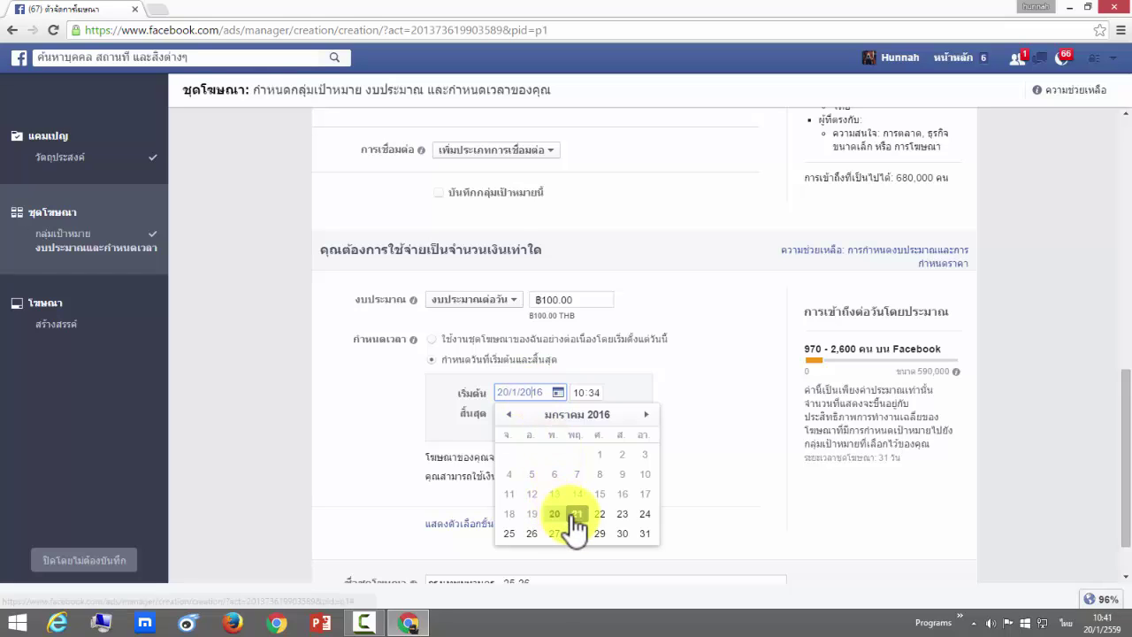
left_click(460, 433)
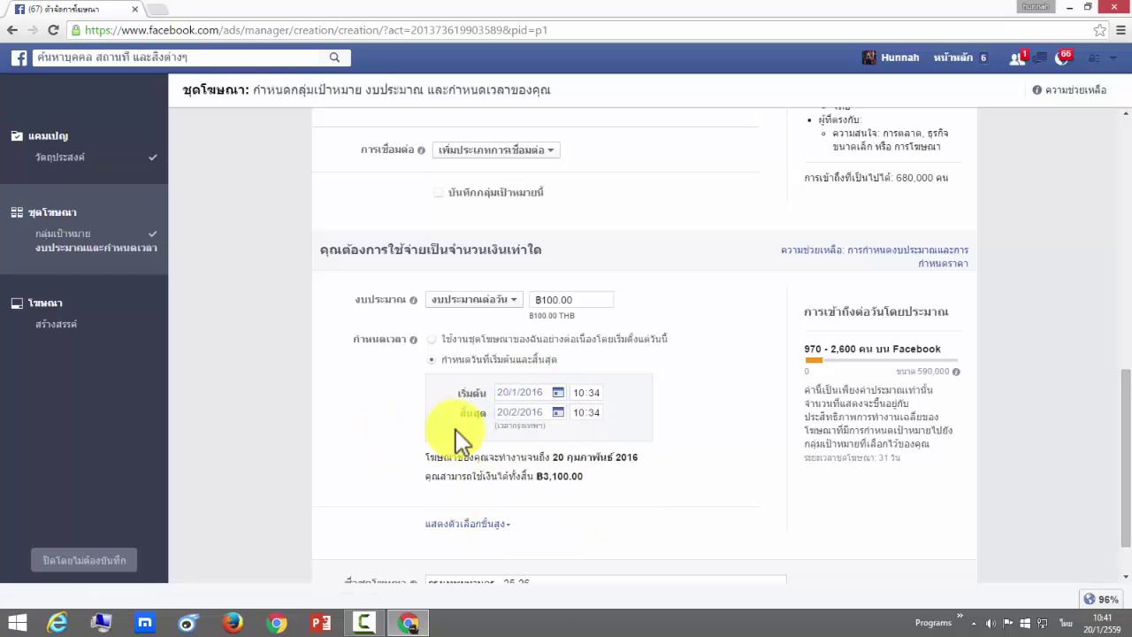
left_click(526, 414)
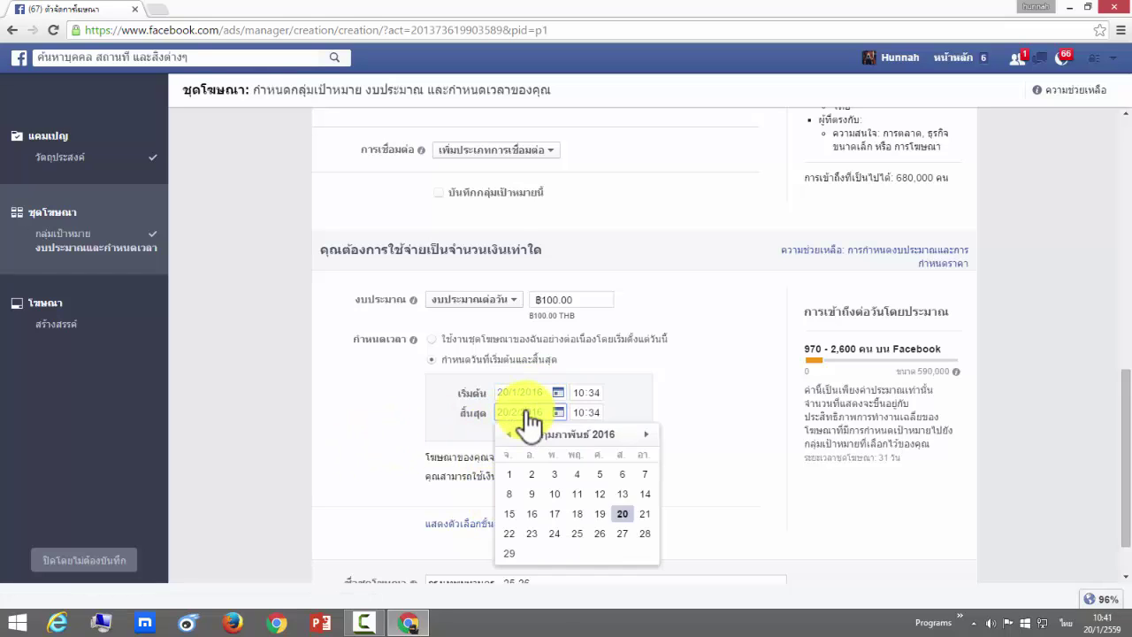
left_click(644, 514)
scroll(367, 395, "down", 1)
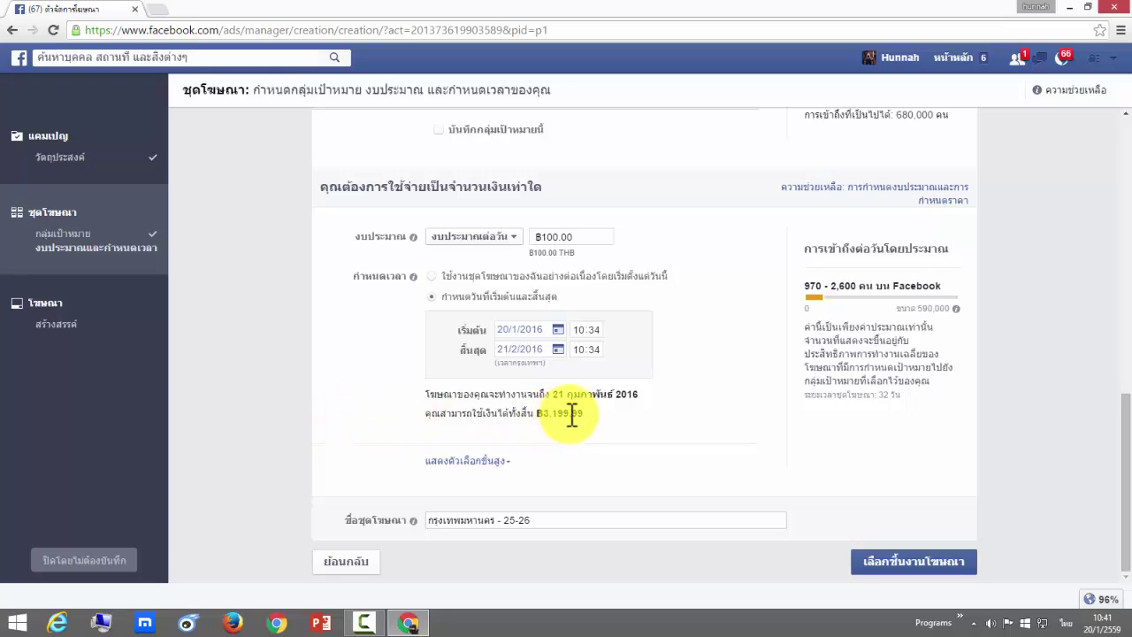
Step: Shorten the schedule by setting the end date to 21/1/2016, and extend it by one day to 22/1/2016
left_click(529, 354)
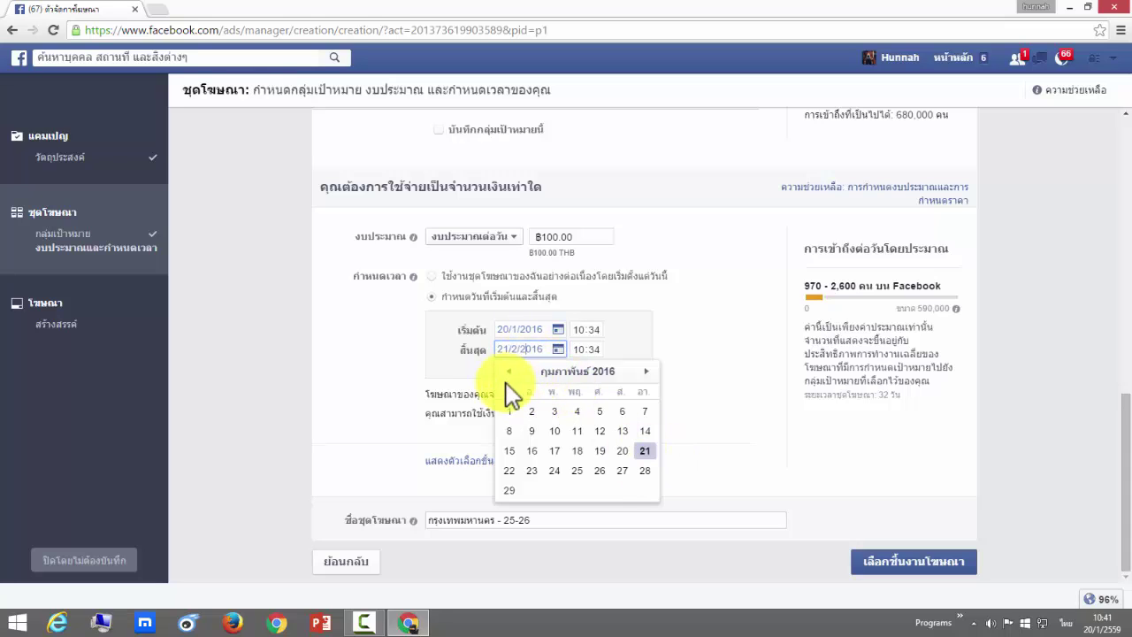
left_click(510, 371)
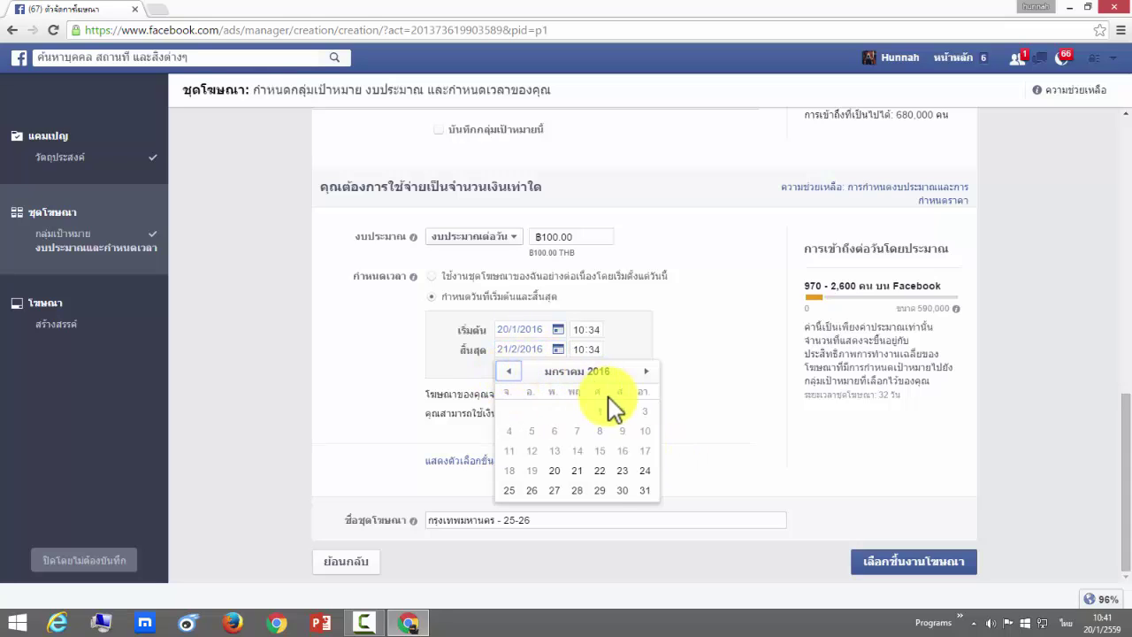
left_click(576, 470)
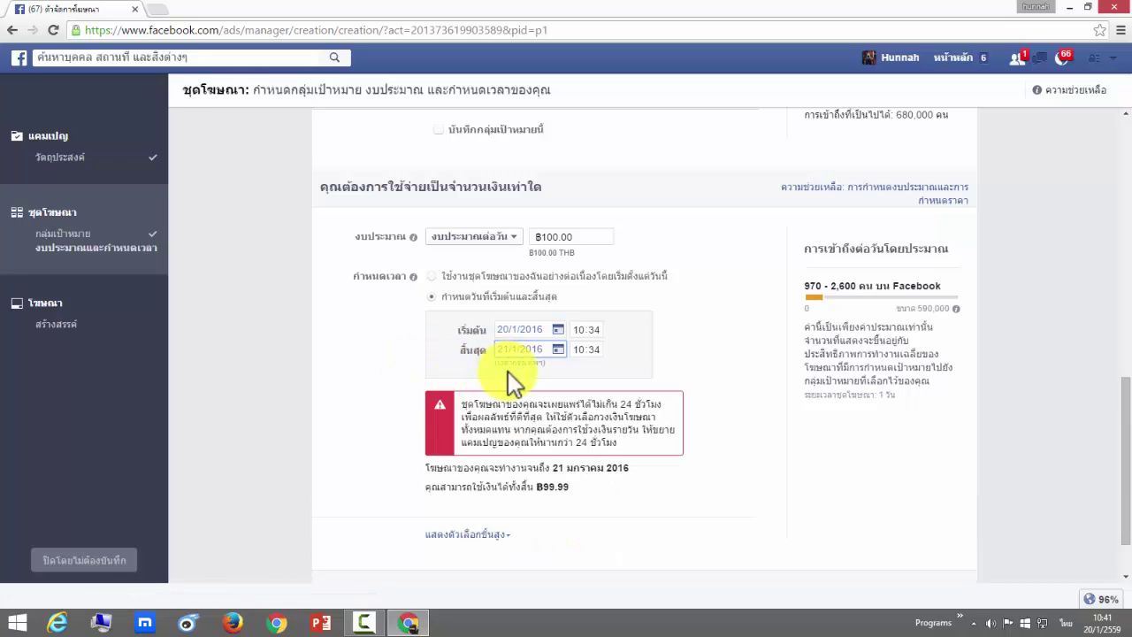
left_click(555, 348)
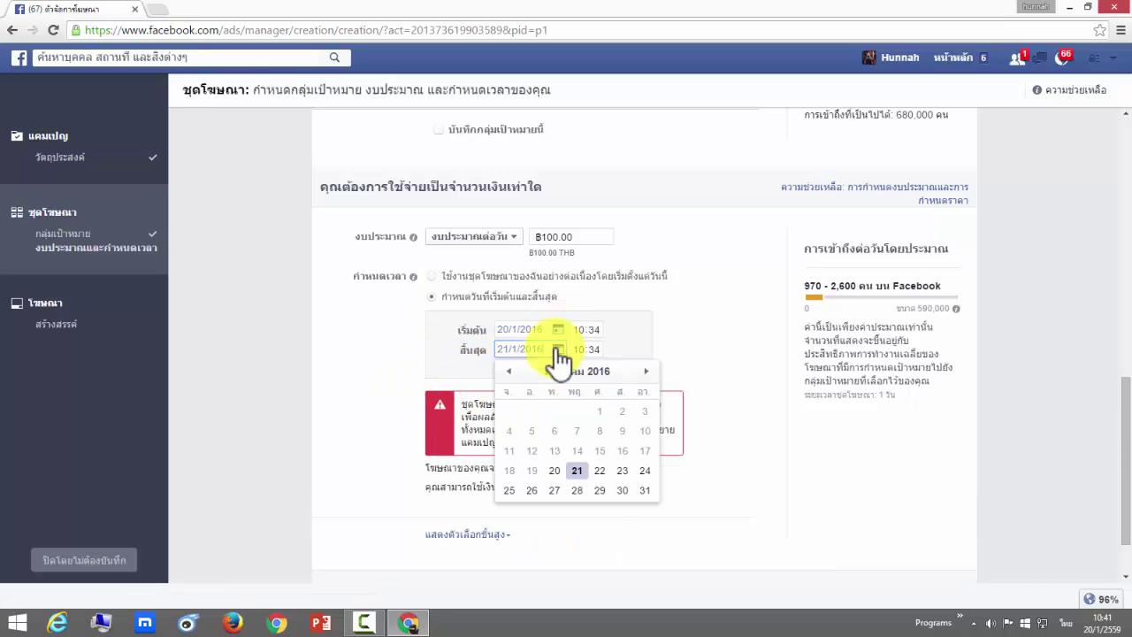
left_click(600, 471)
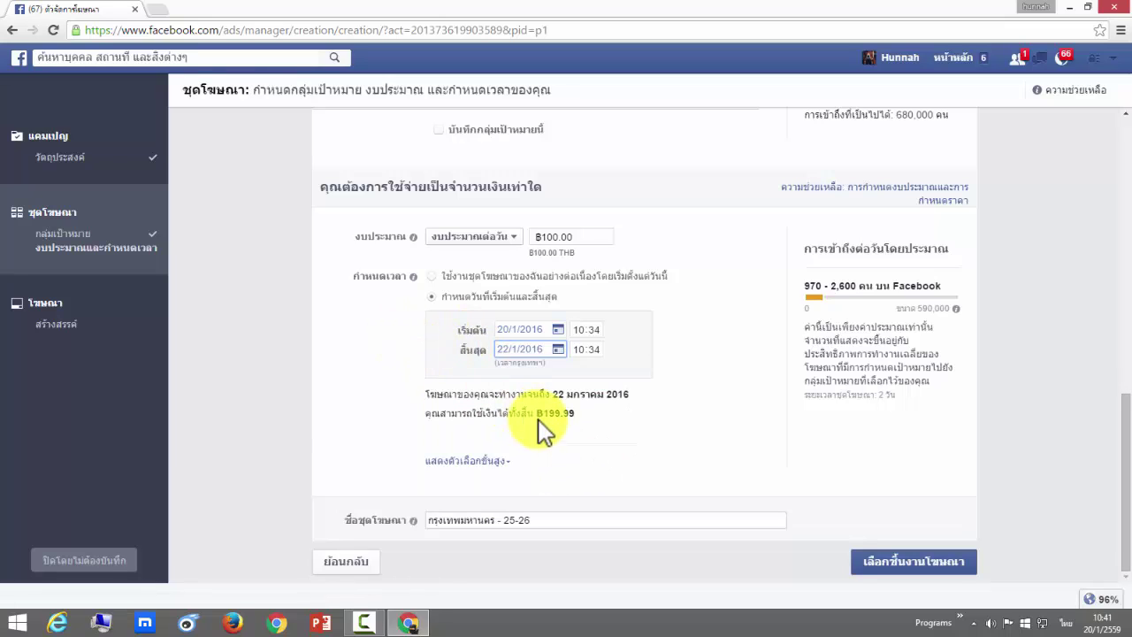
left_click(571, 419)
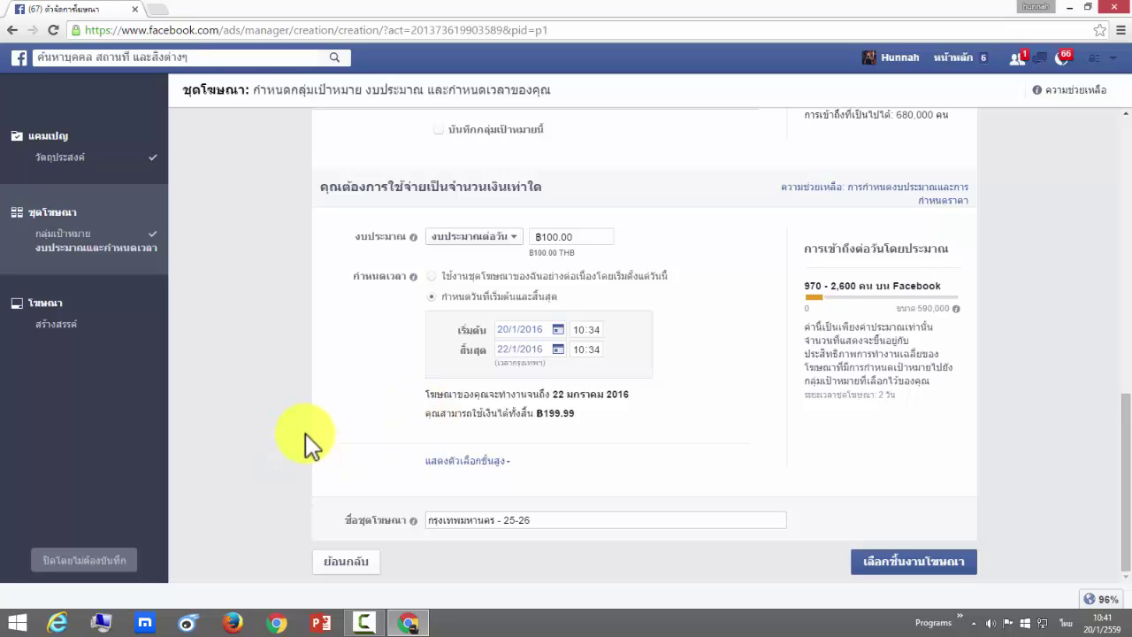
Step: Show the advanced budget options and check the ad delivery optimization choices without changing the selection
left_click(480, 462)
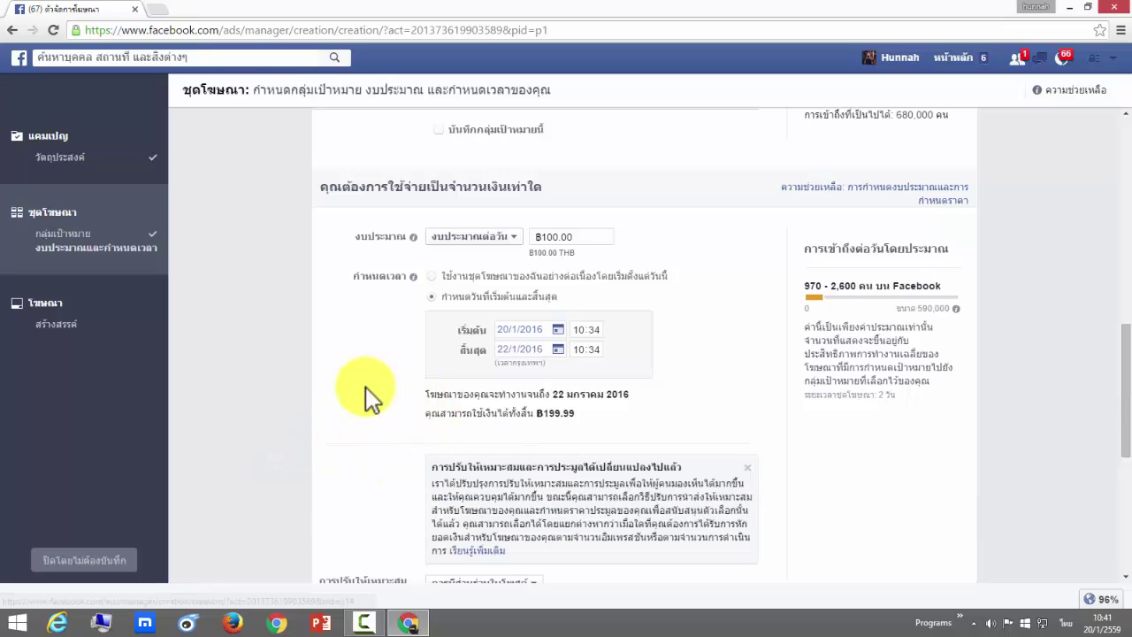
scroll(353, 389, "down", 3)
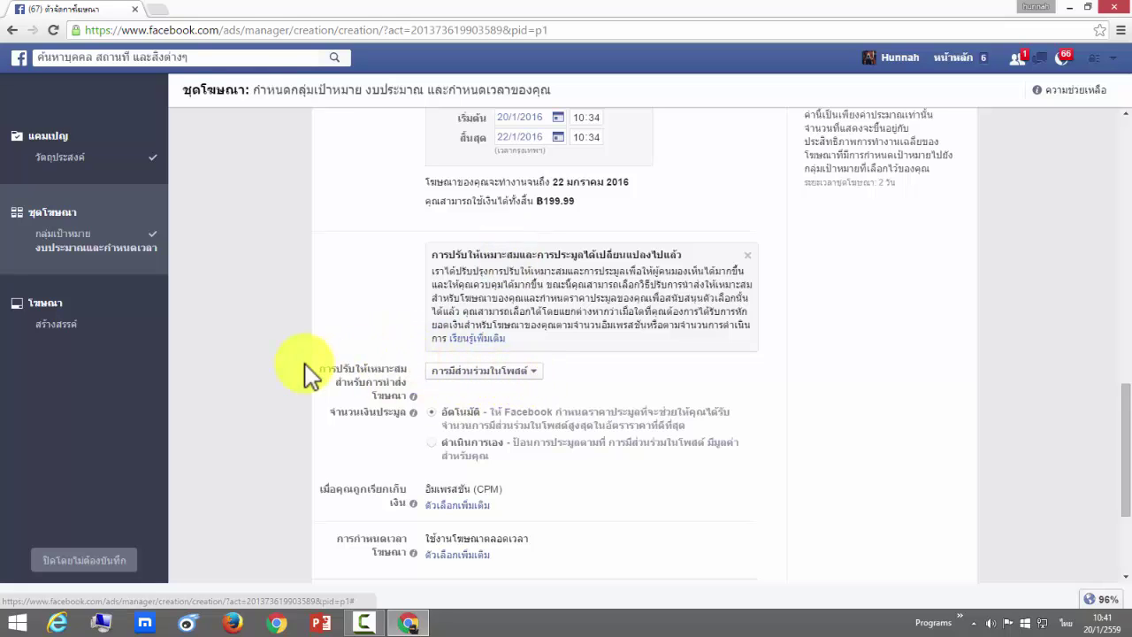
left_click(536, 375)
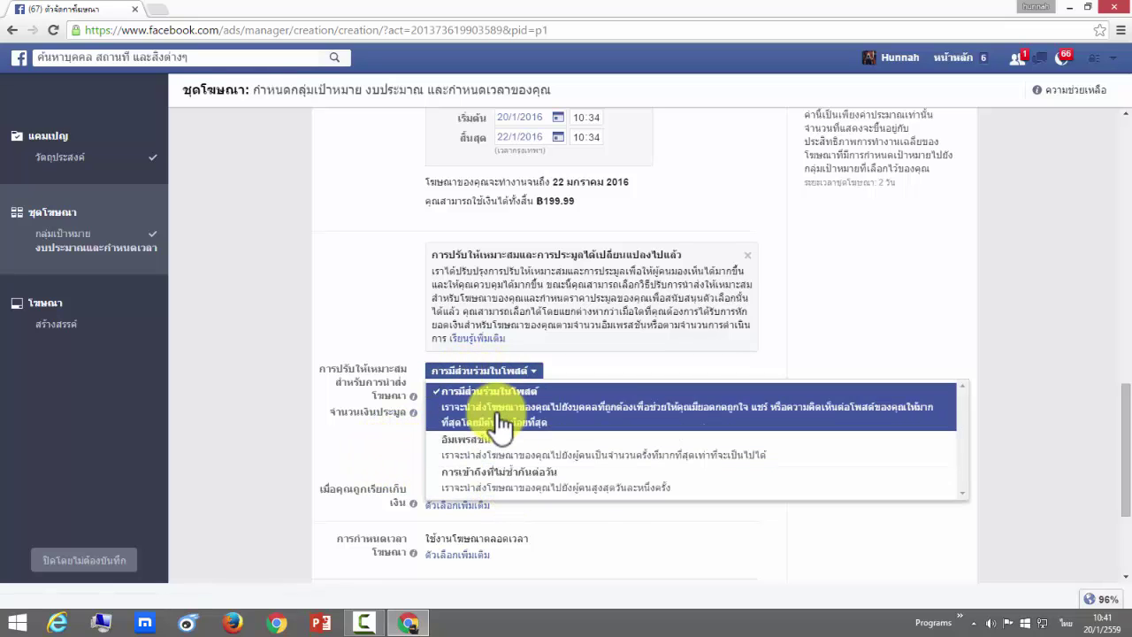
left_click(380, 270)
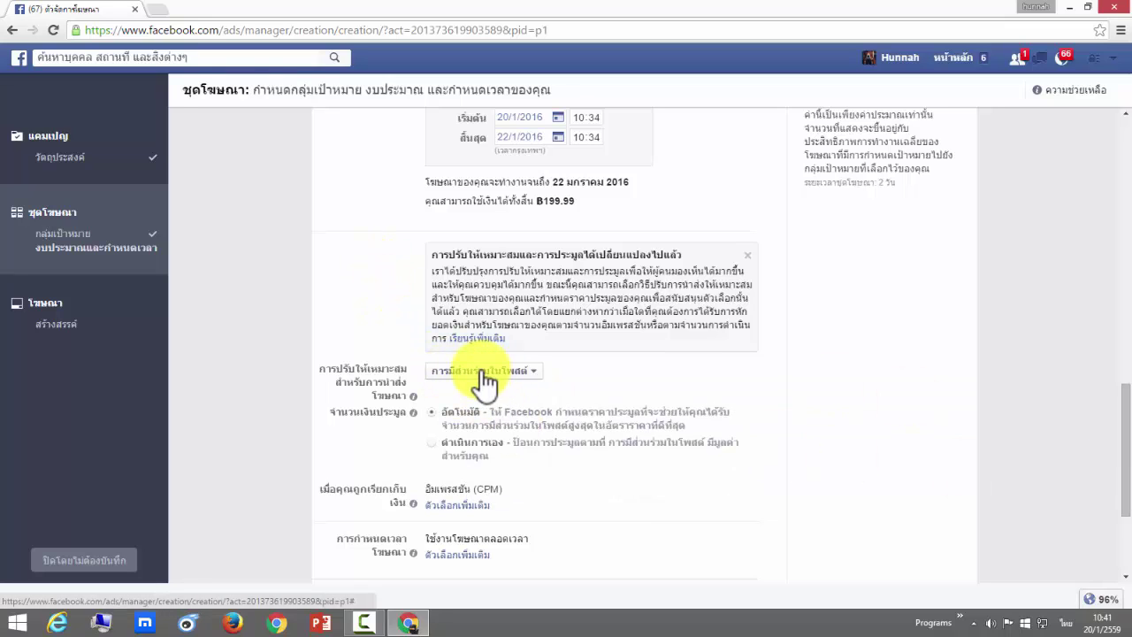
Step: Expand the charging options and review the delivery optimization descriptions again, keeping post engagement (การมีส่วนร่วมในโพสต์) selected
left_click(461, 508)
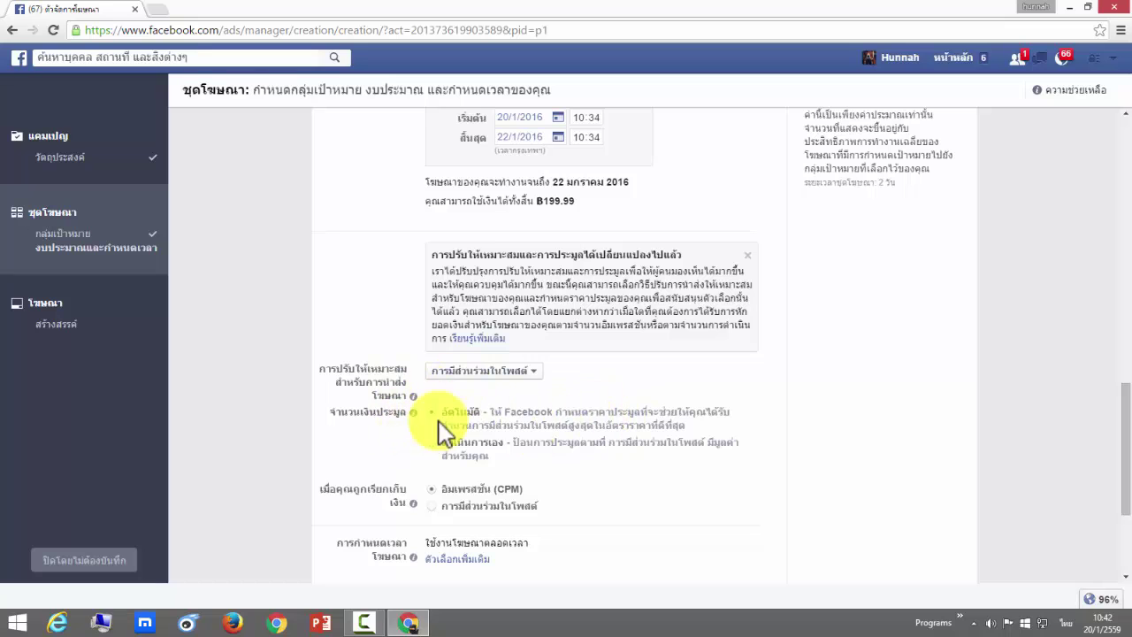
left_click_drag(1126, 444, 1129, 479)
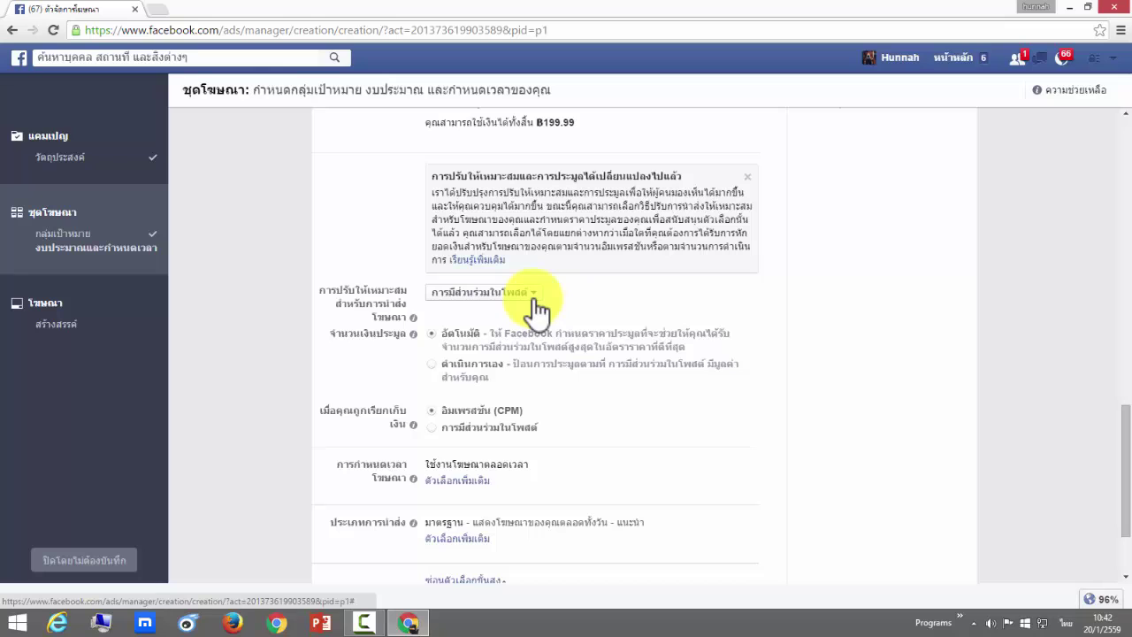
left_click(486, 293)
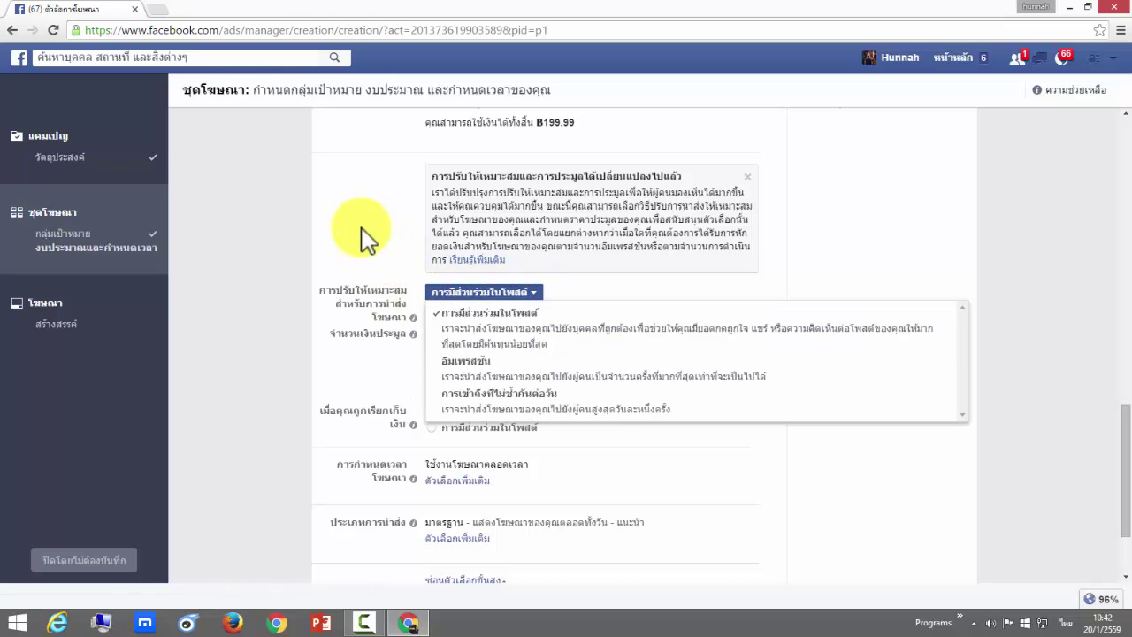
left_click(426, 314)
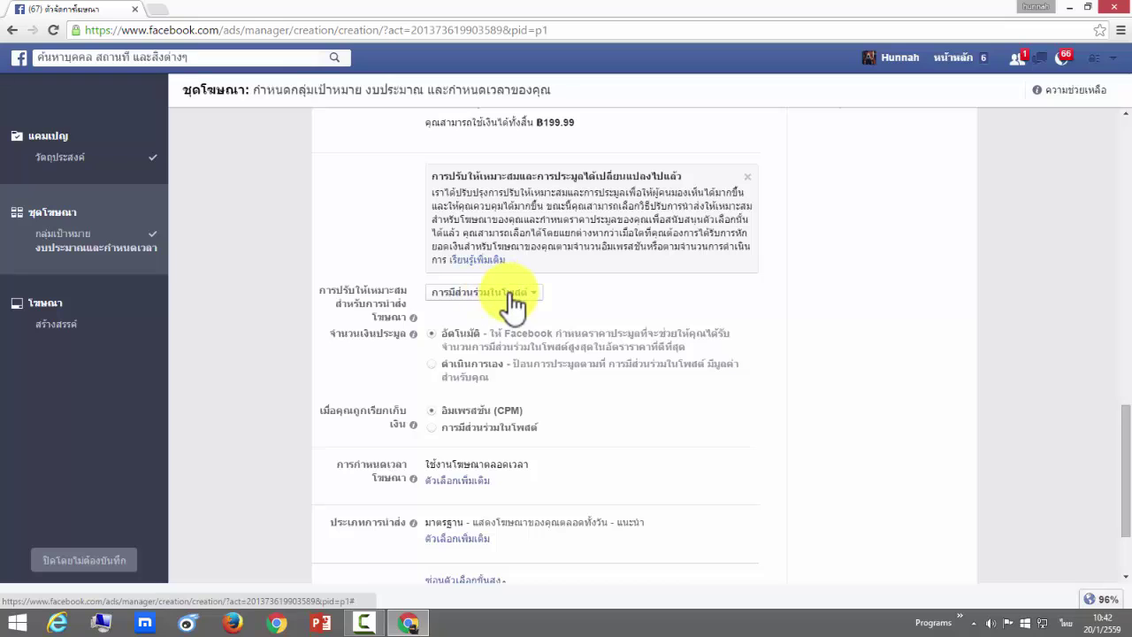
left_click(510, 295)
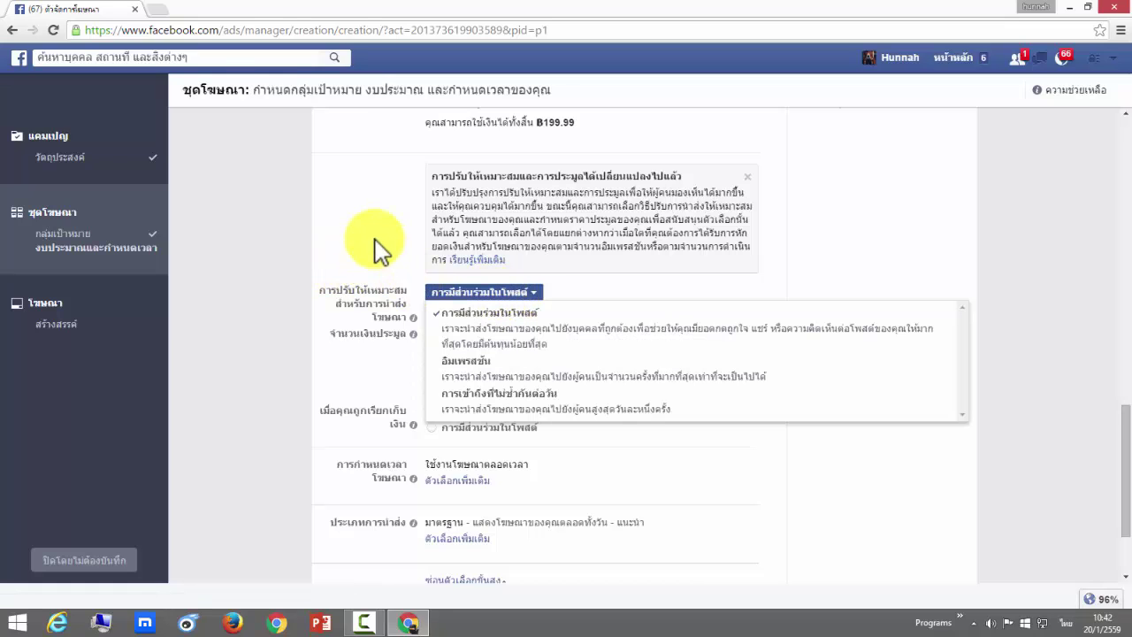
left_click(347, 259)
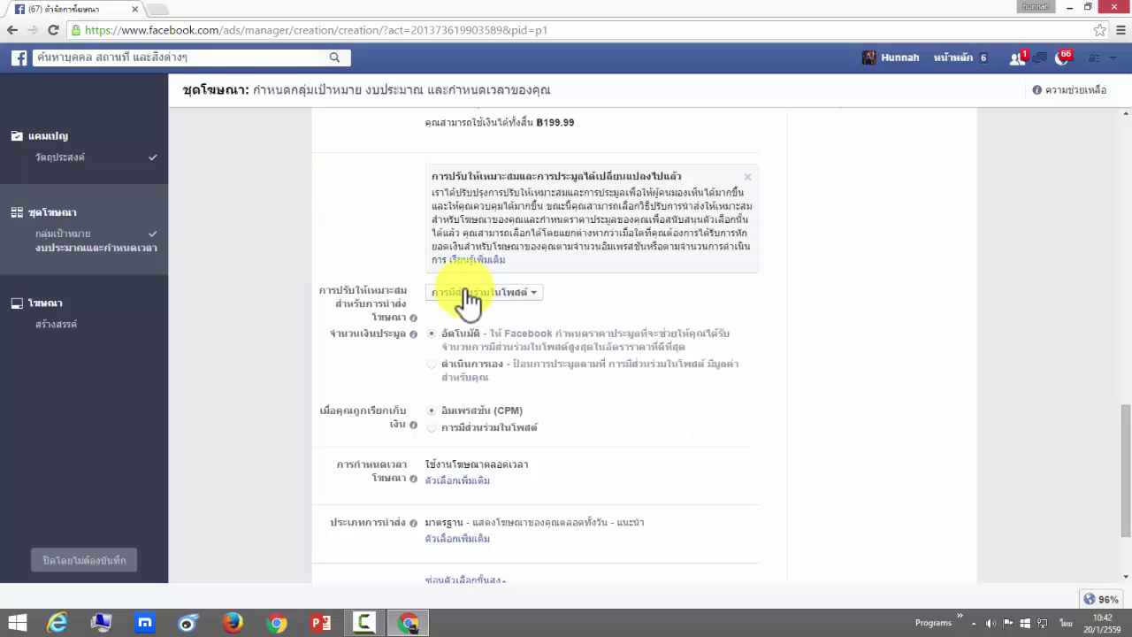
left_click(478, 295)
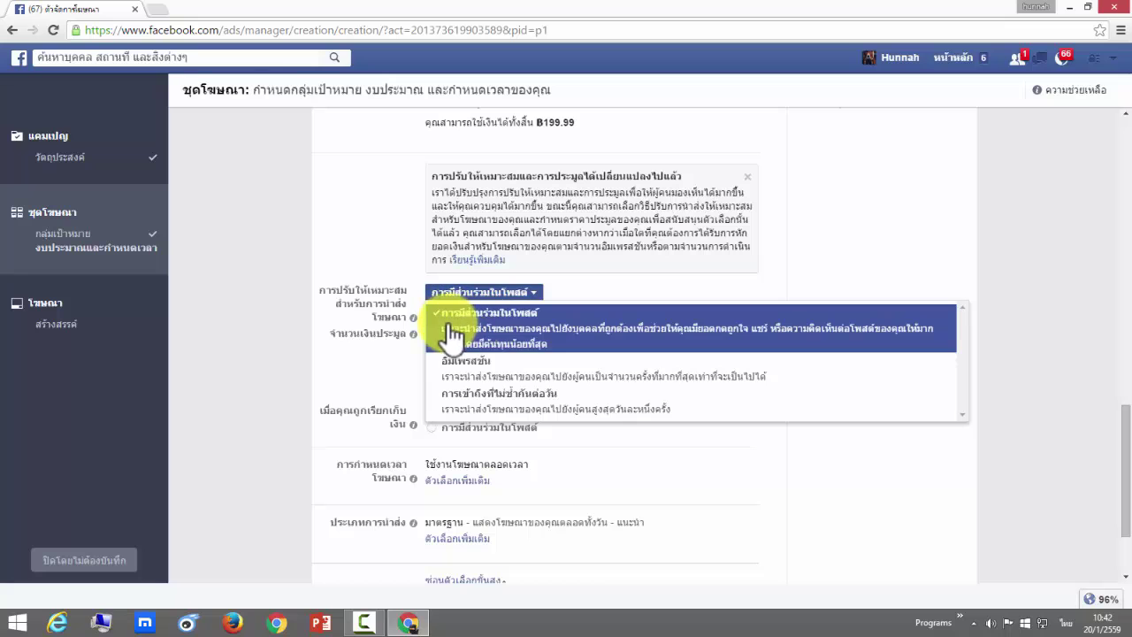
left_click(339, 260)
Step: Expand the delivery type and ad scheduling options and compare their choices without changing them
left_click_drag(1128, 446, 1116, 513)
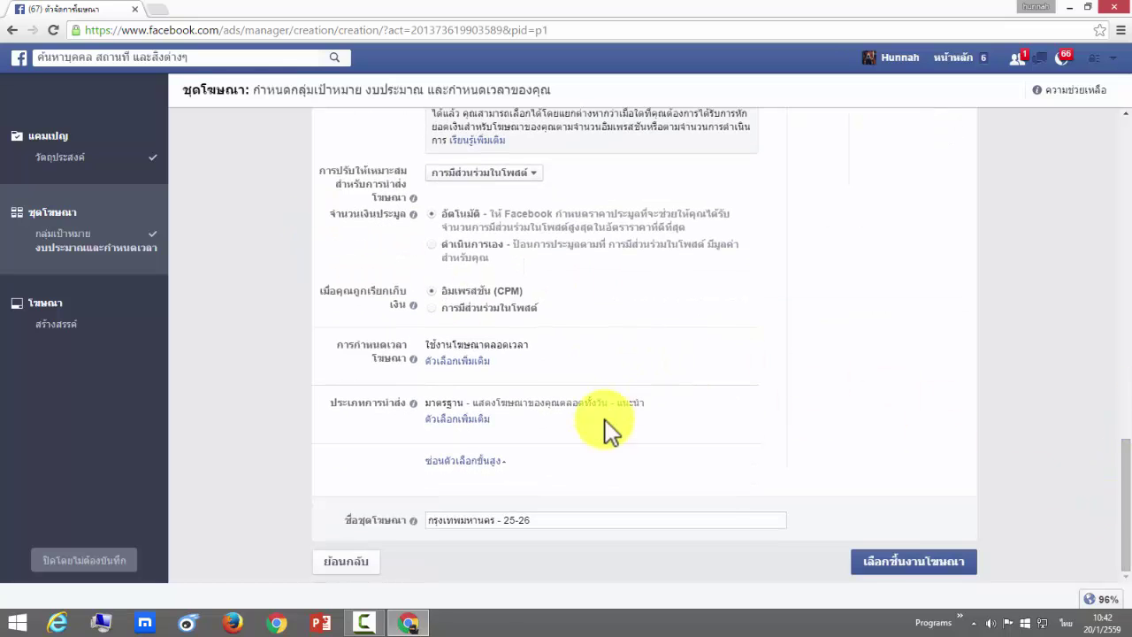
left_click(451, 420)
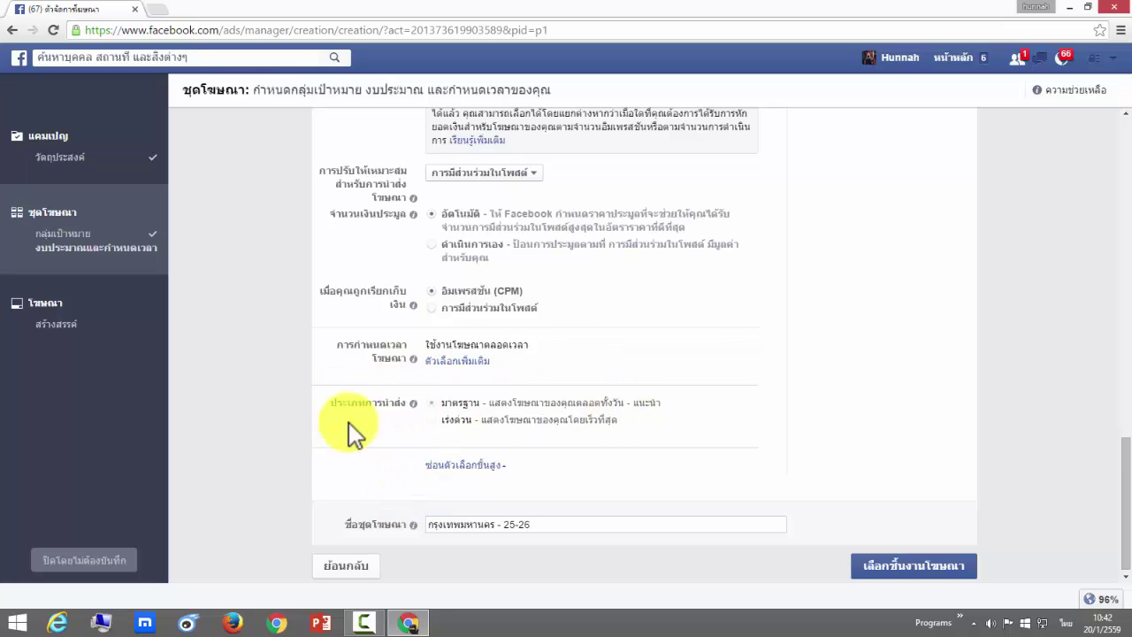
left_click(450, 361)
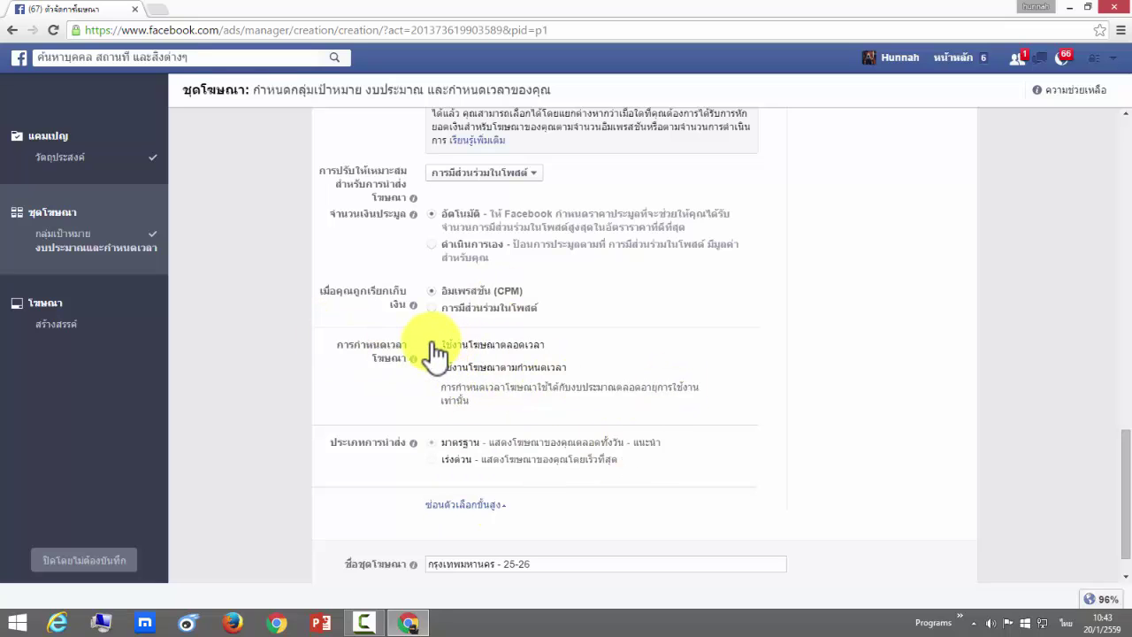
scroll(345, 371, "down", 1)
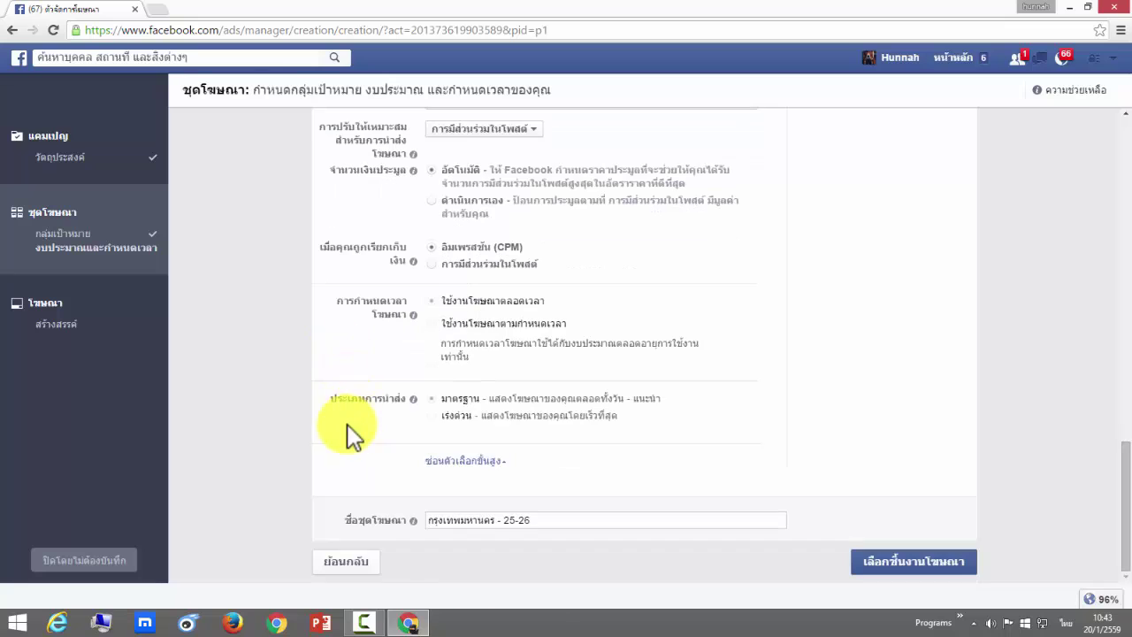
Step: Hide the advanced options, keep the ad set name, and continue to choosing the ad creative
left_click(469, 464)
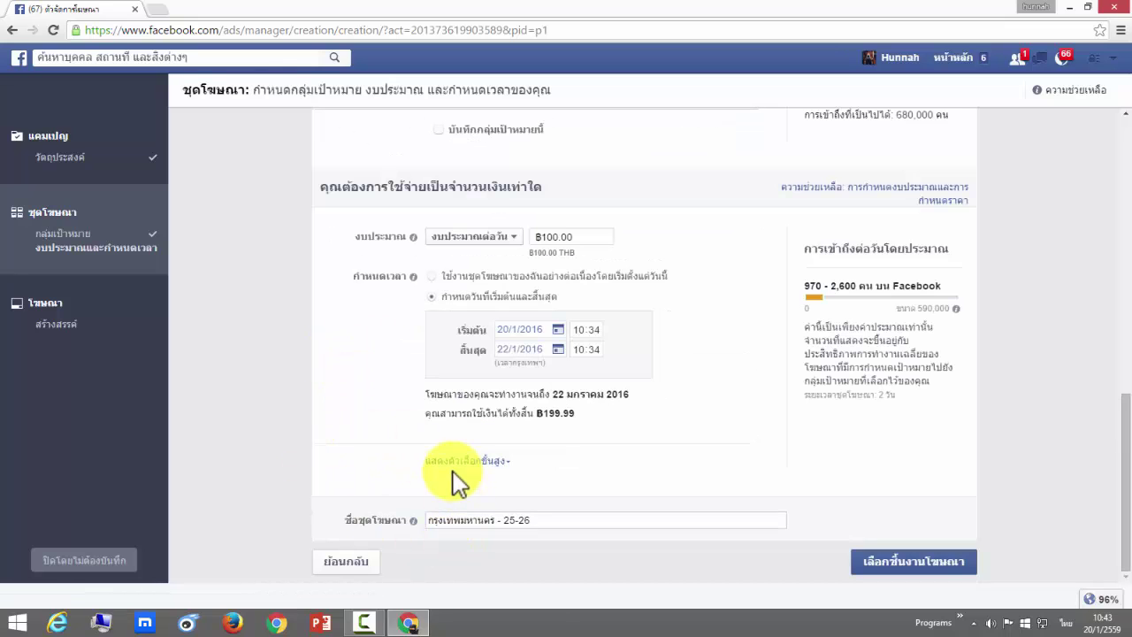
left_click(452, 520)
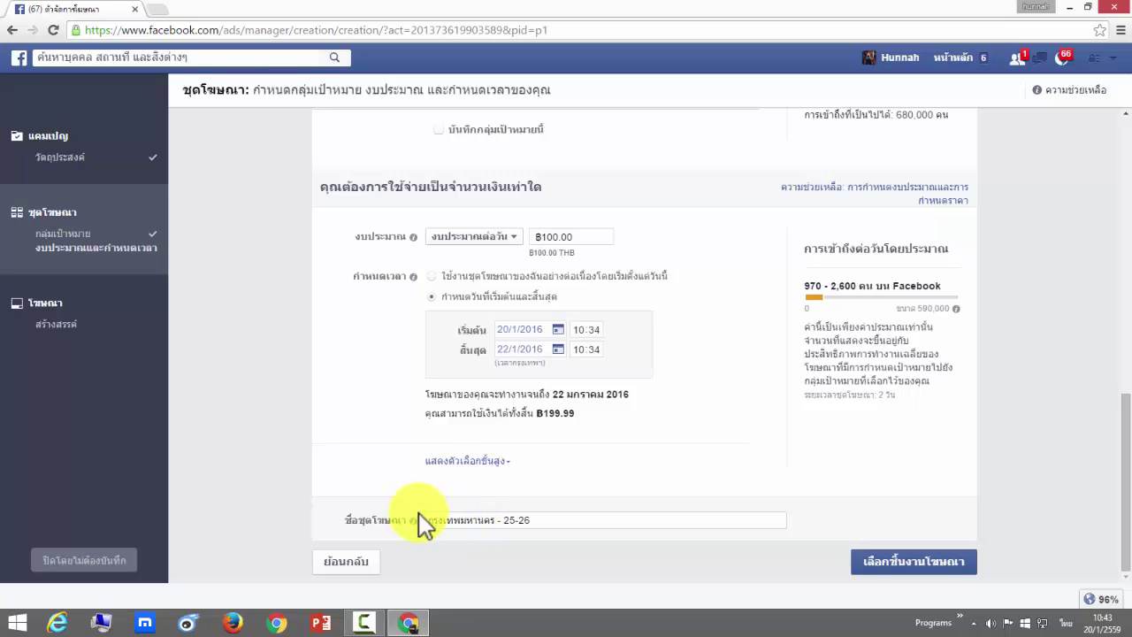
left_click(940, 569)
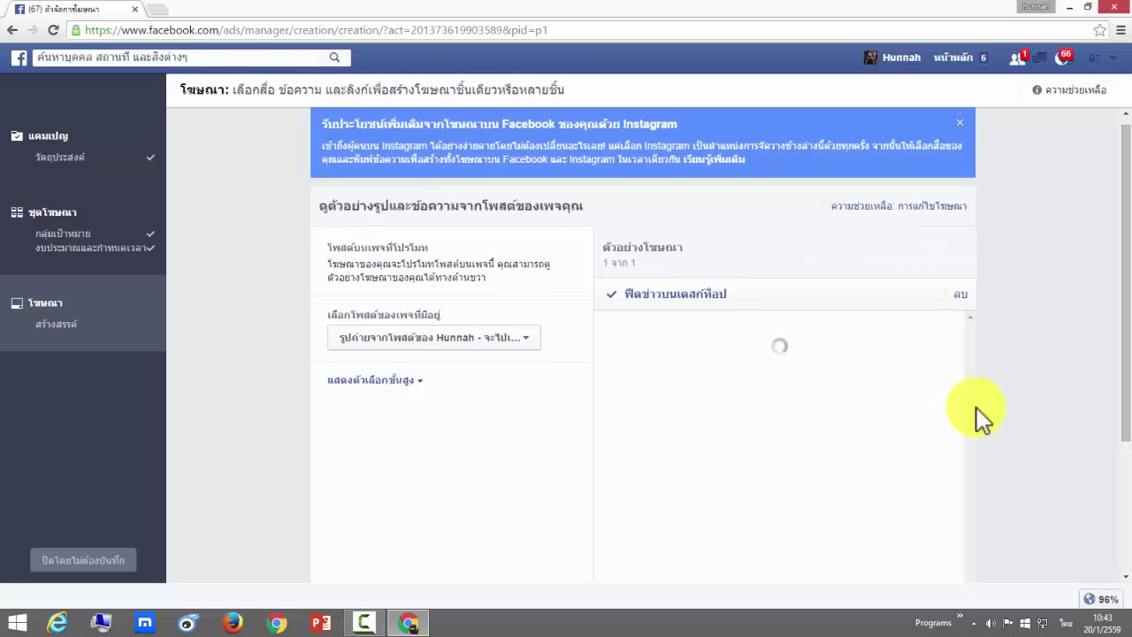
Step: Examine the promoted post's desktop news feed preview (ฟีดข่าวบนเดสก์ท็อป), including its text and photos
left_click_drag(1125, 291, 1127, 373)
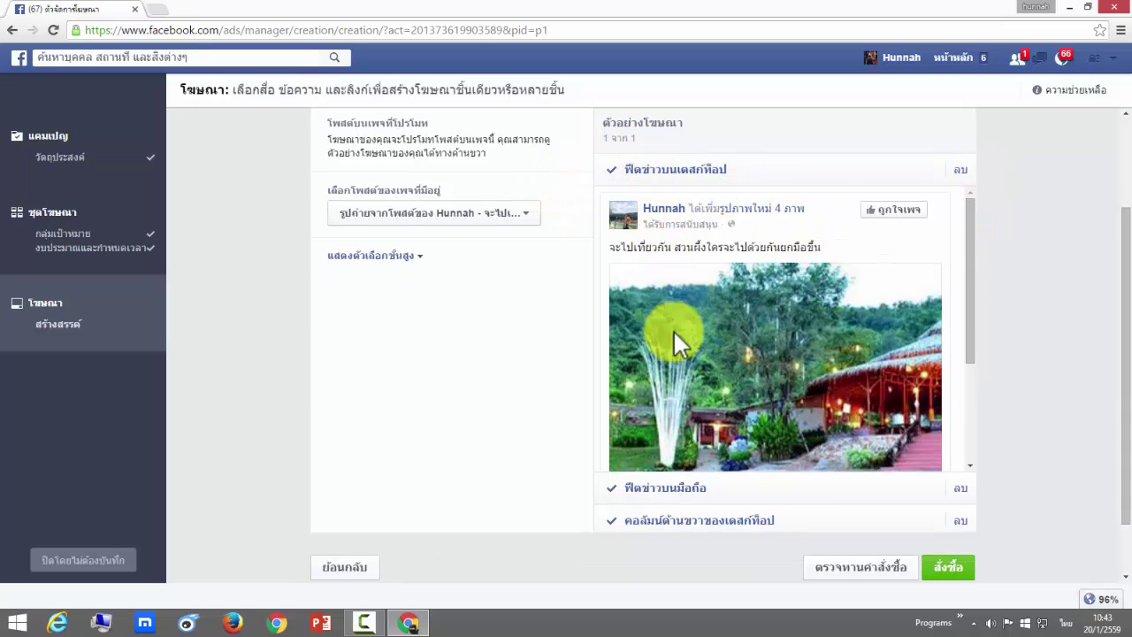
scroll(970, 257, "down", 3)
scroll(967, 257, "up", 3)
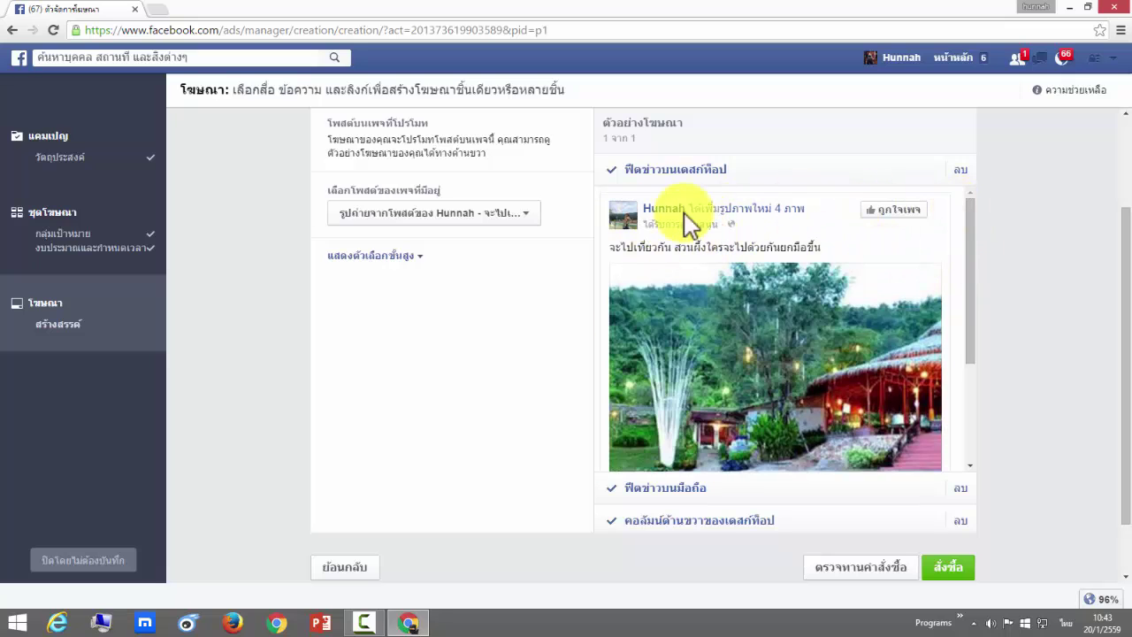
scroll(969, 251, "down", 3)
scroll(966, 360, "up", 3)
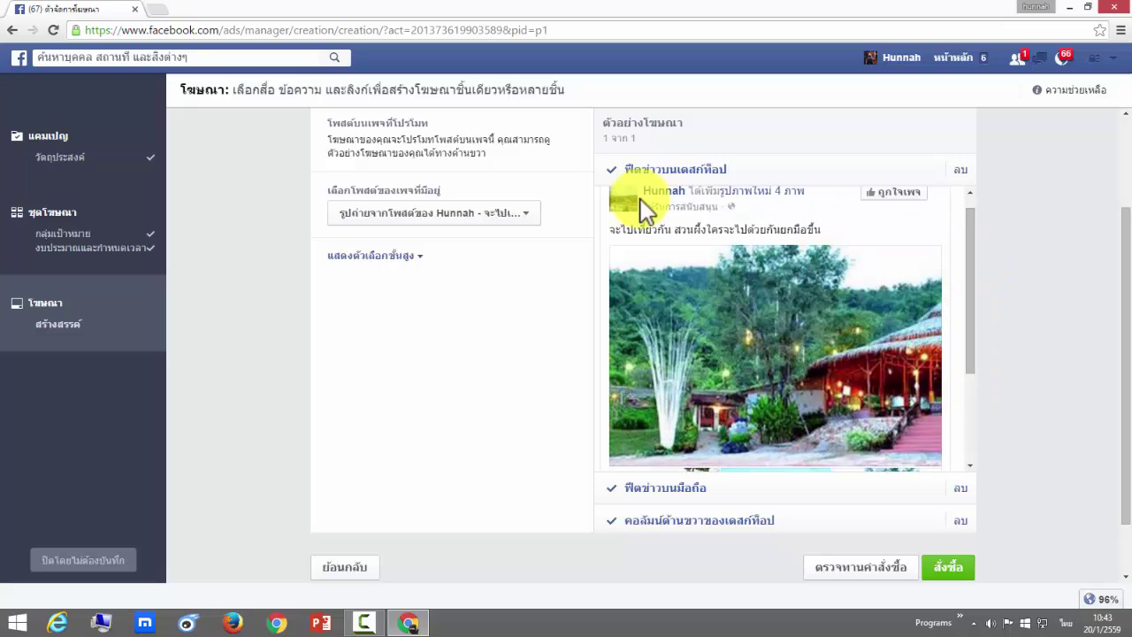
scroll(973, 266, "up", 1)
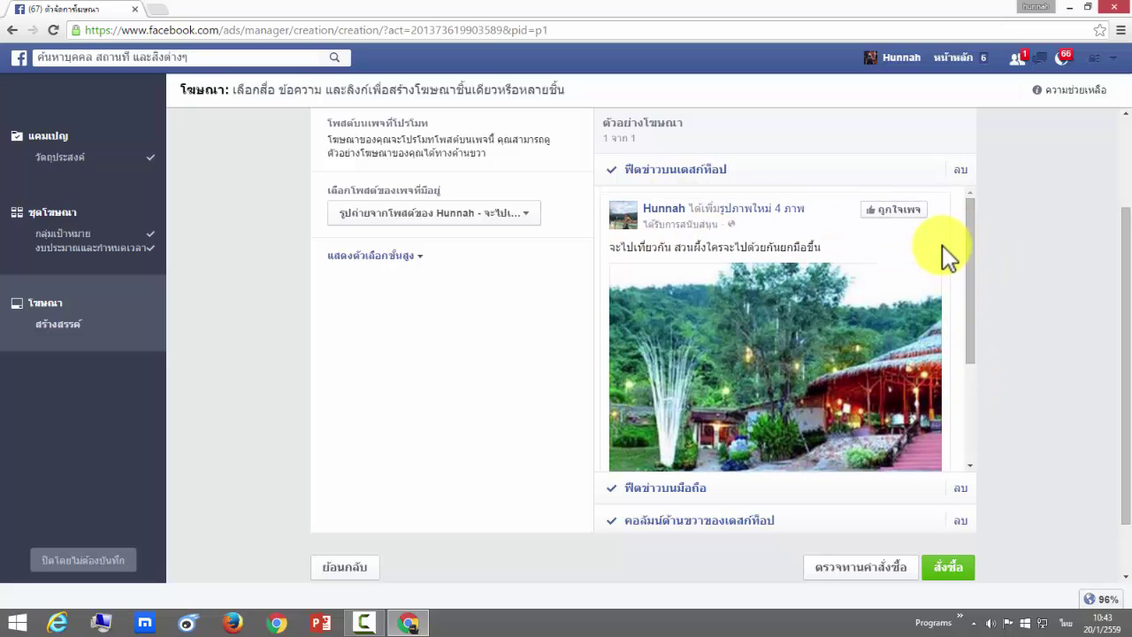
Step: Examine the promoted post's mobile news feed preview (ฟีดข่าวบนมือถือ) through its end, and its desktop right column preview (คอลัมน์ด้านขวาของเดสก์ท็อป)
left_click(669, 489)
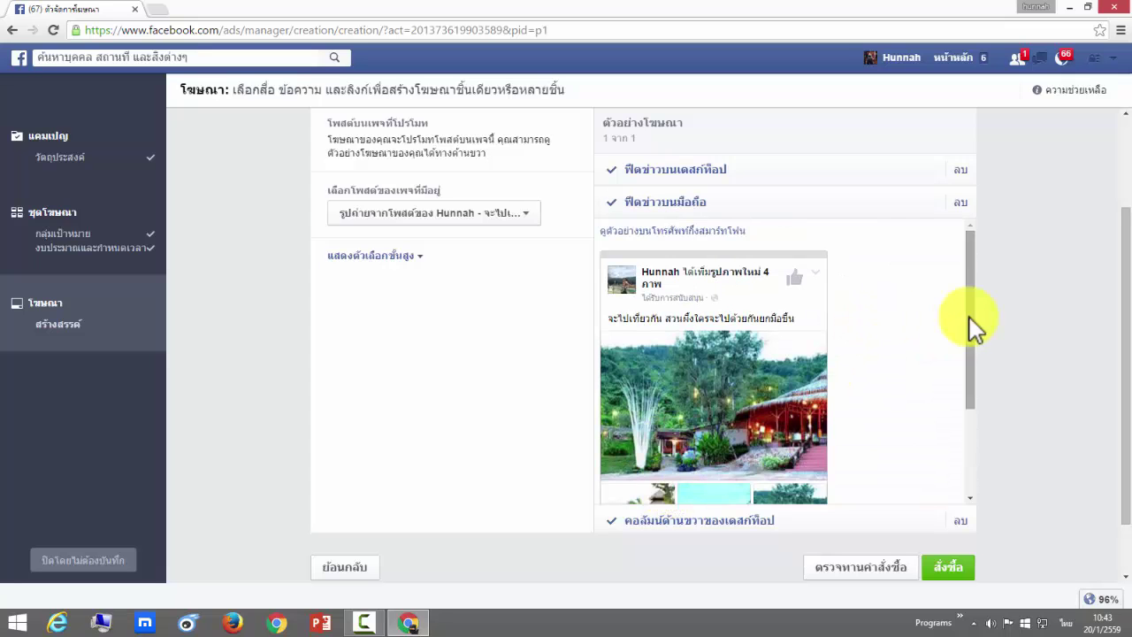
mouse_move(973, 353)
left_mouse_down()
mouse_move(976, 384)
mouse_move(981, 342)
mouse_move(980, 392)
mouse_move(986, 368)
left_mouse_up()
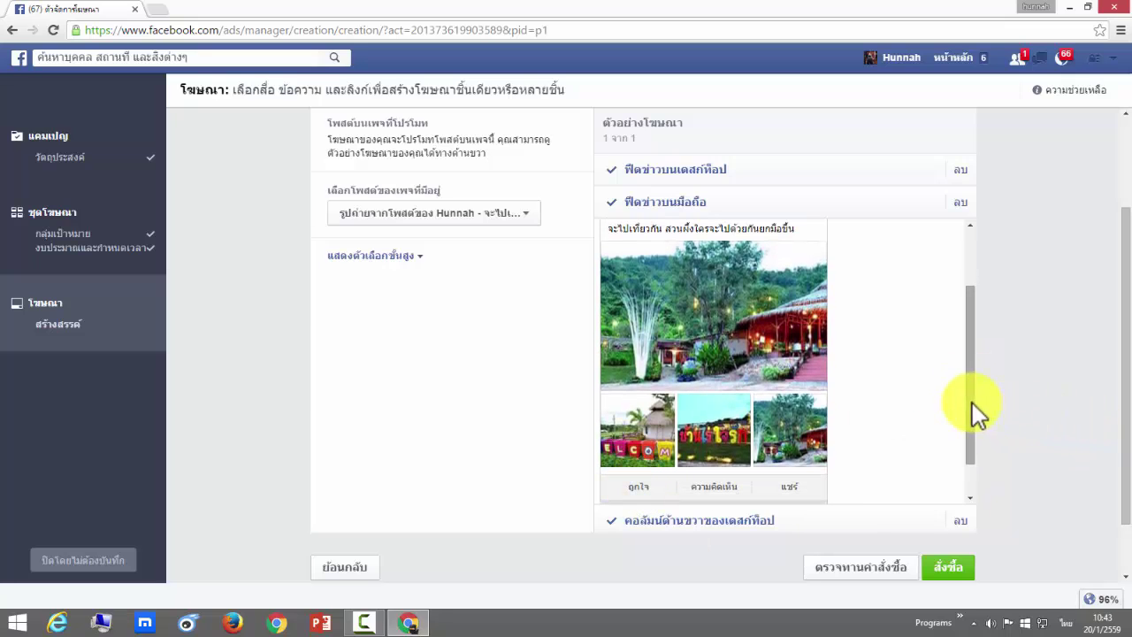
left_click_drag(973, 407, 889, 485)
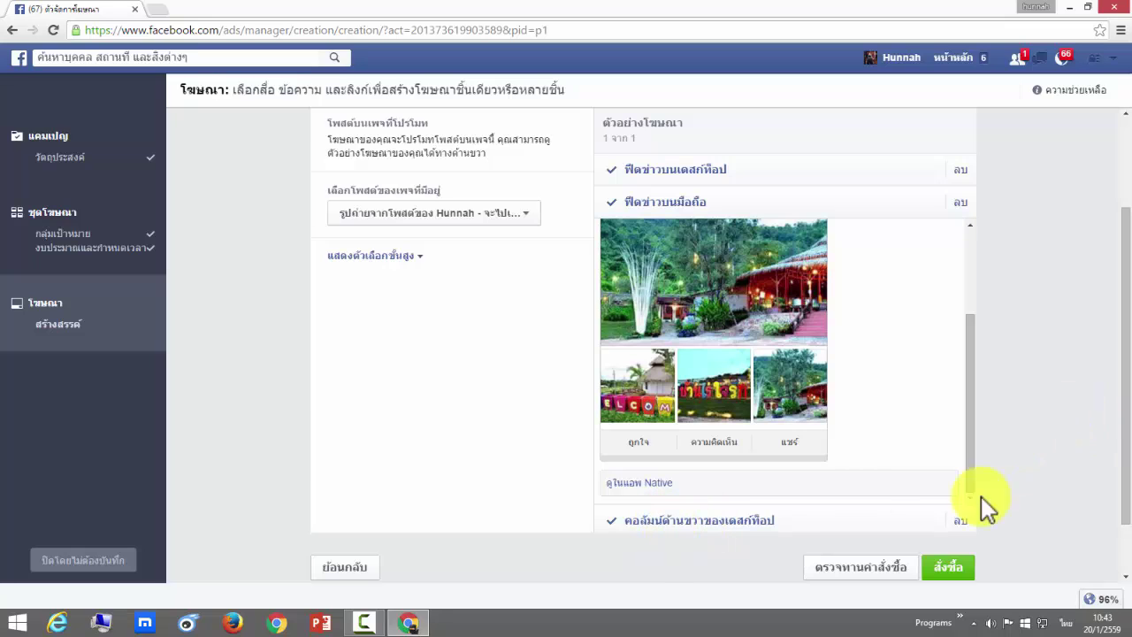
left_click(728, 521)
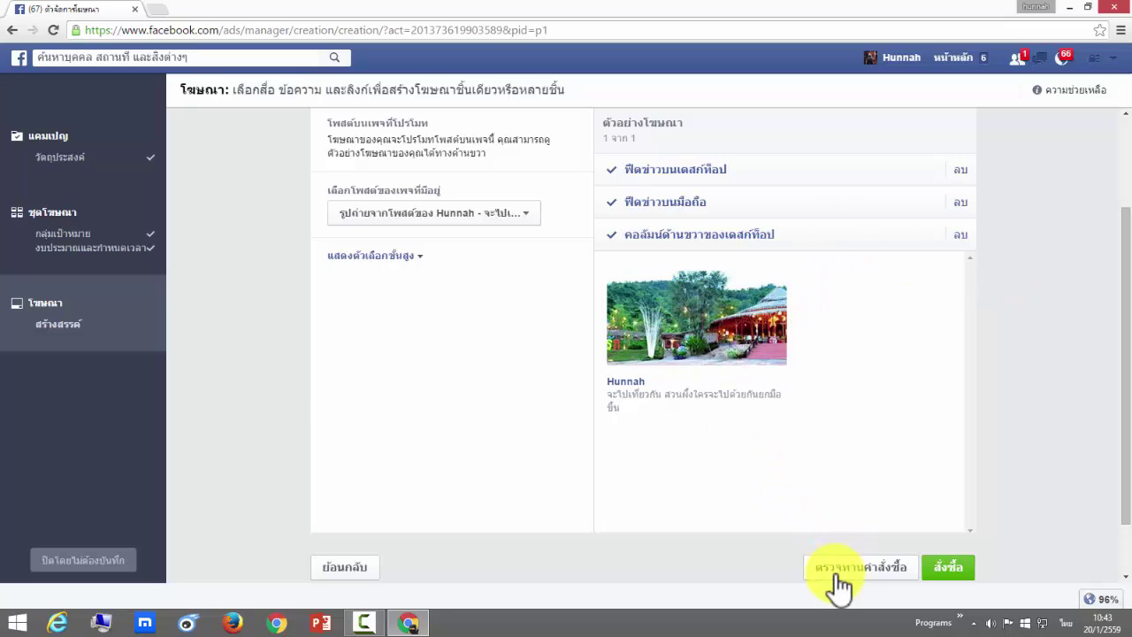
Step: Try to place the ad order (สั่งซื้อ) and read the notice beneath the ad preview
left_click(946, 568)
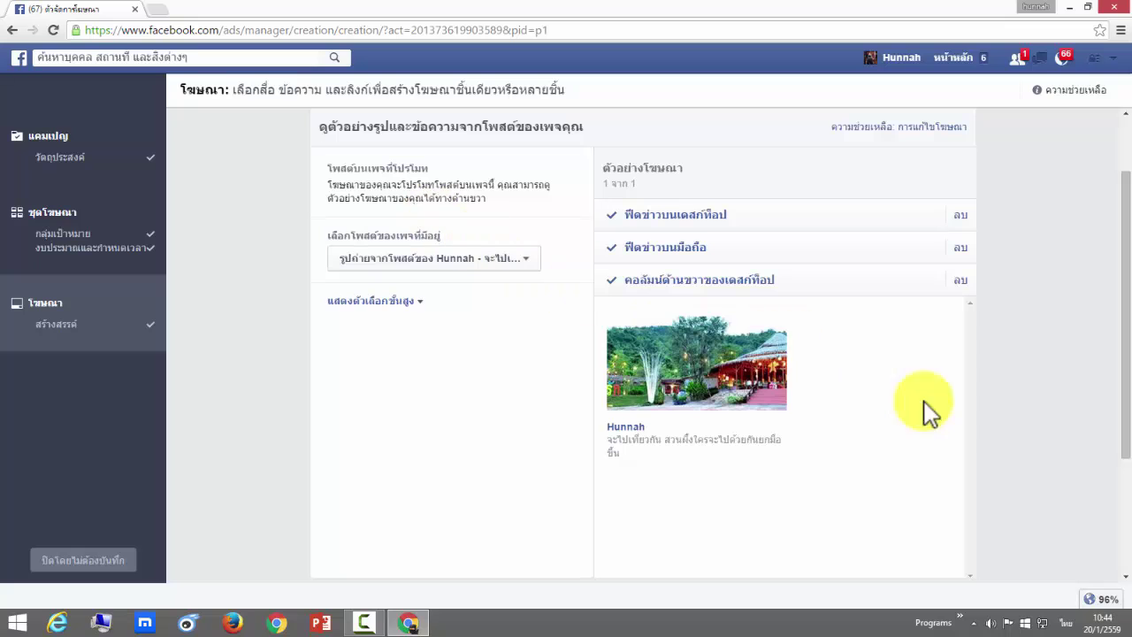
left_click_drag(1125, 341, 1112, 450)
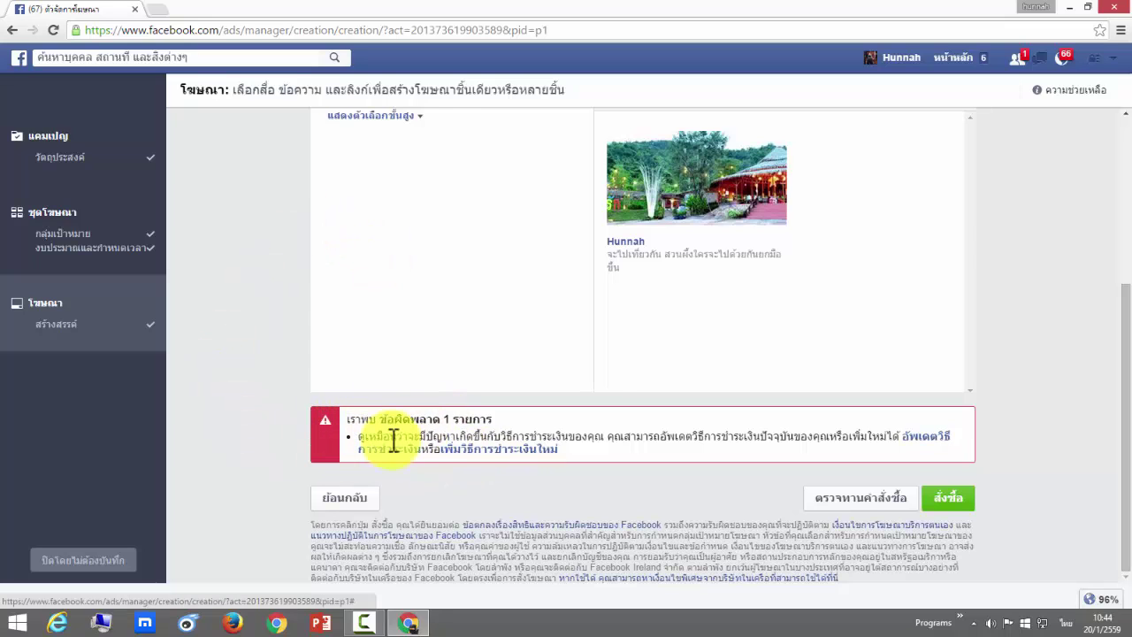
scroll(289, 311, "up", 3)
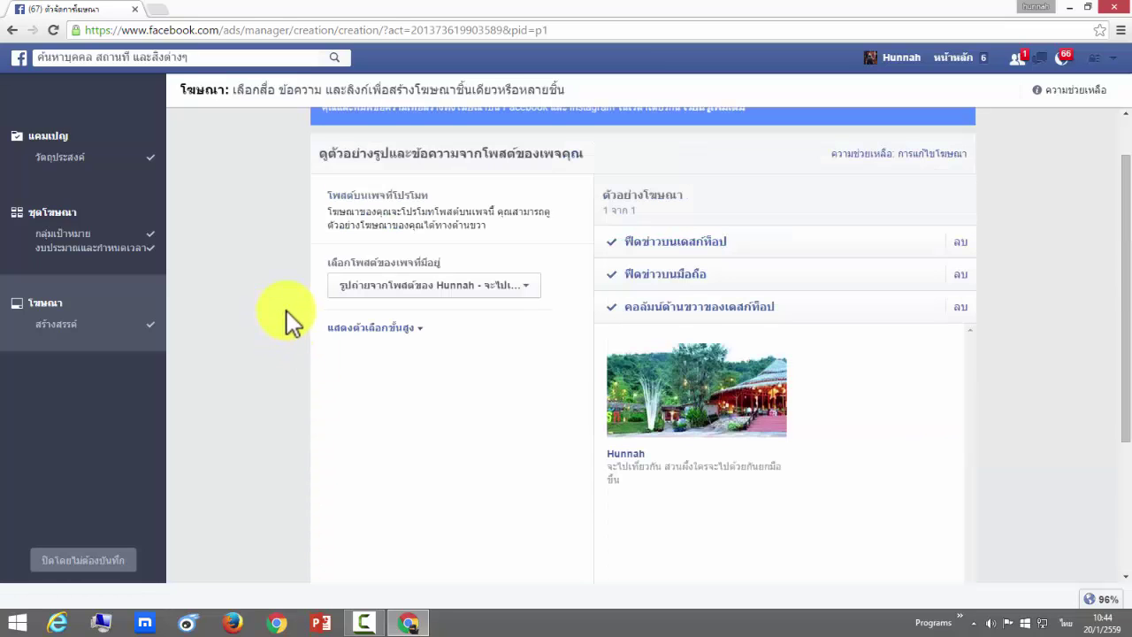
scroll(1116, 301, "down", 1)
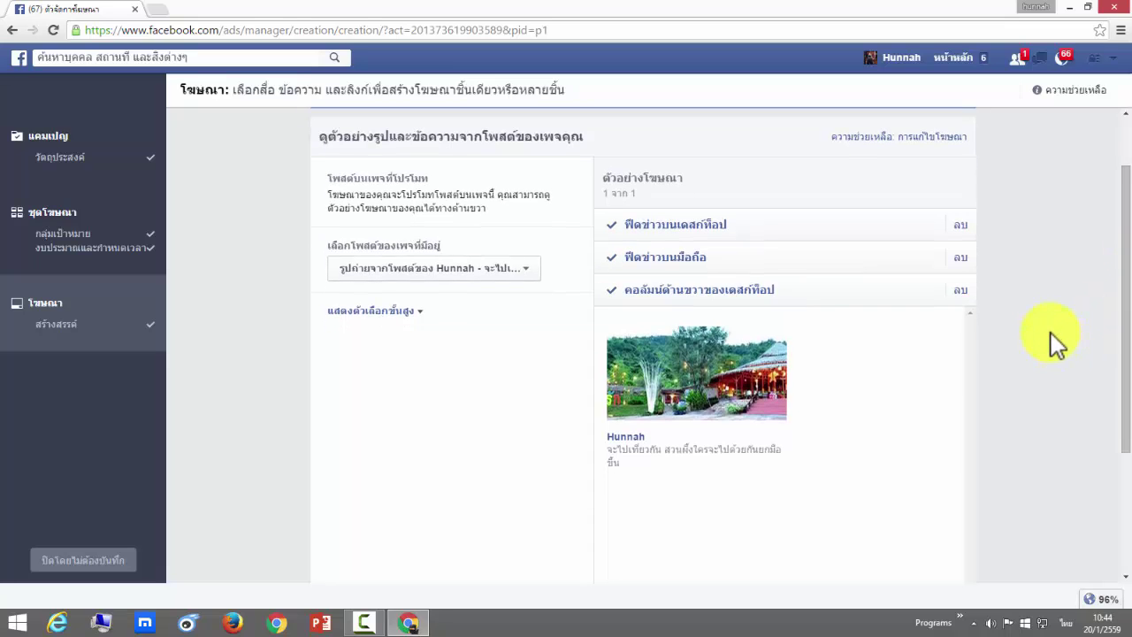
scroll(1127, 329, "down", 1)
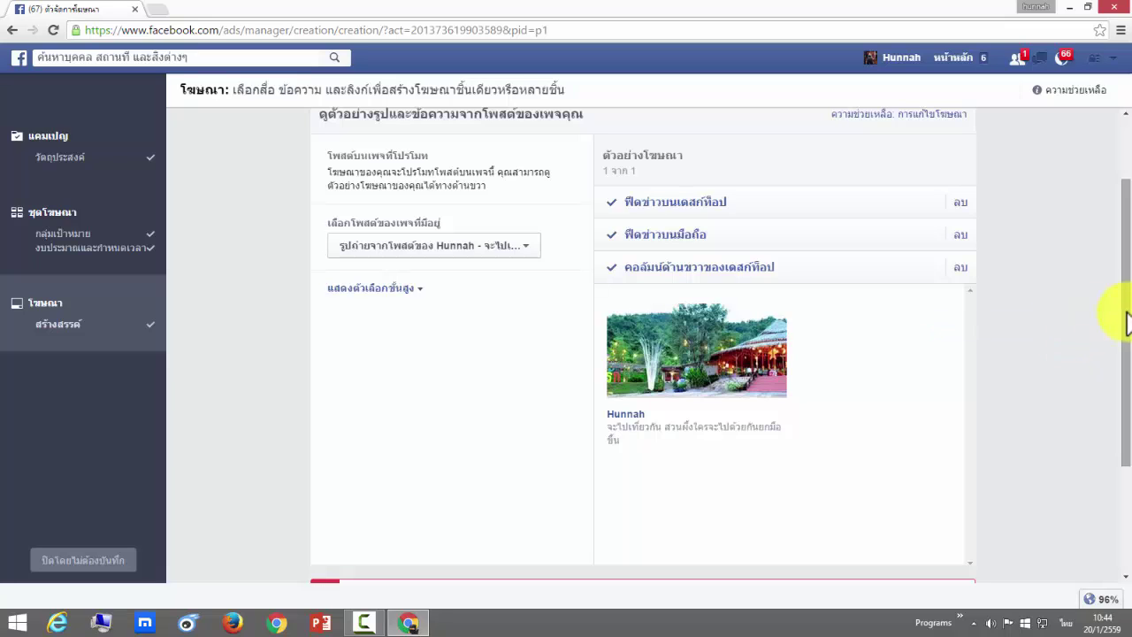
left_click_drag(1124, 316, 1126, 327)
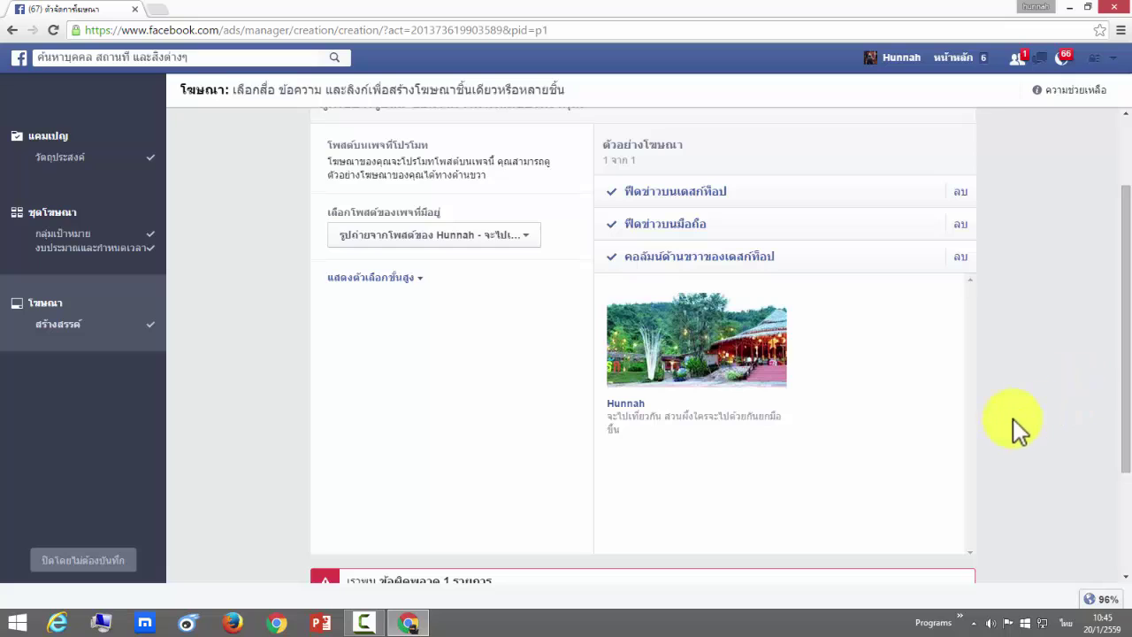
left_click_drag(1128, 391, 1128, 376)
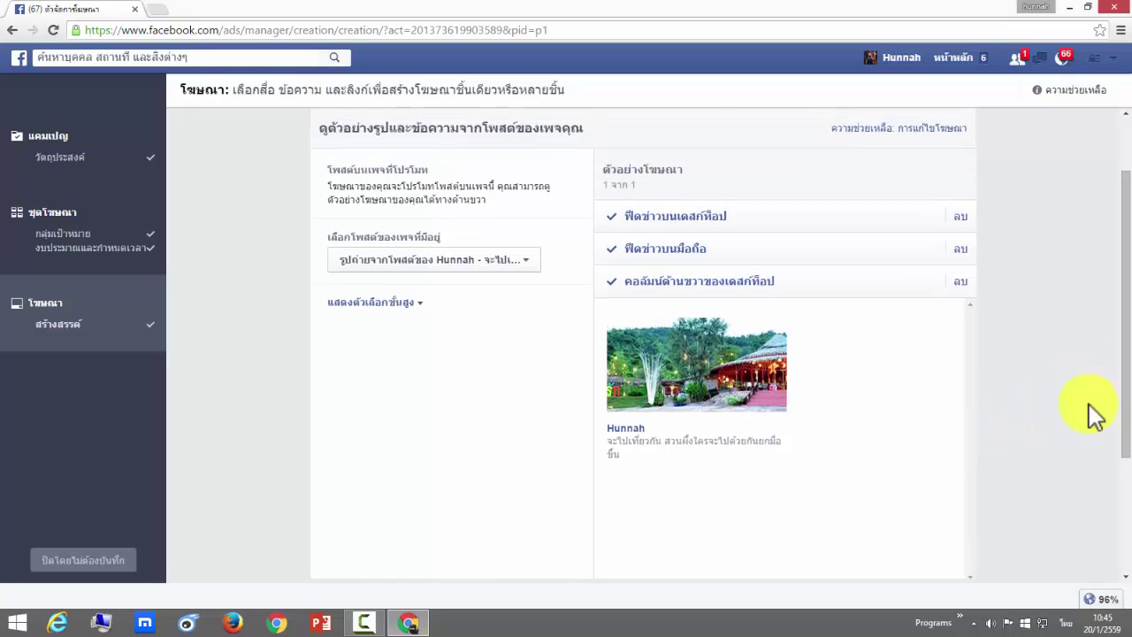